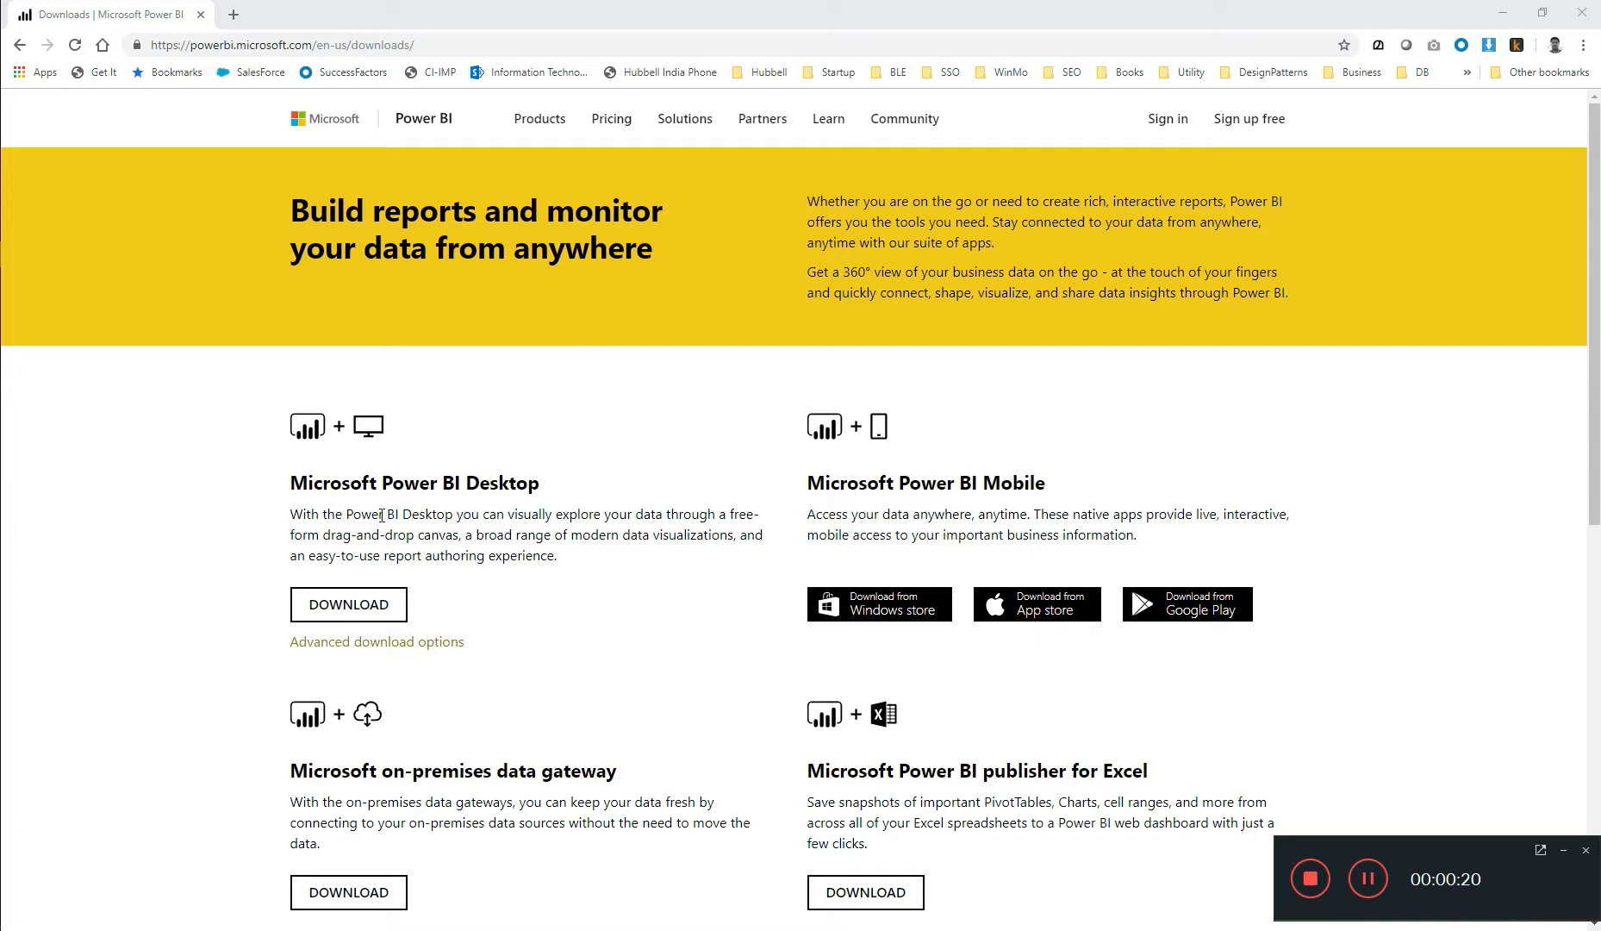
# Step: Search the web for "powerbi download" and open the official Microsoft Power BI Downloads page
pyautogui.click(287, 484)
pyautogui.moveTo(309, 484); pyautogui.dragTo(545, 490)
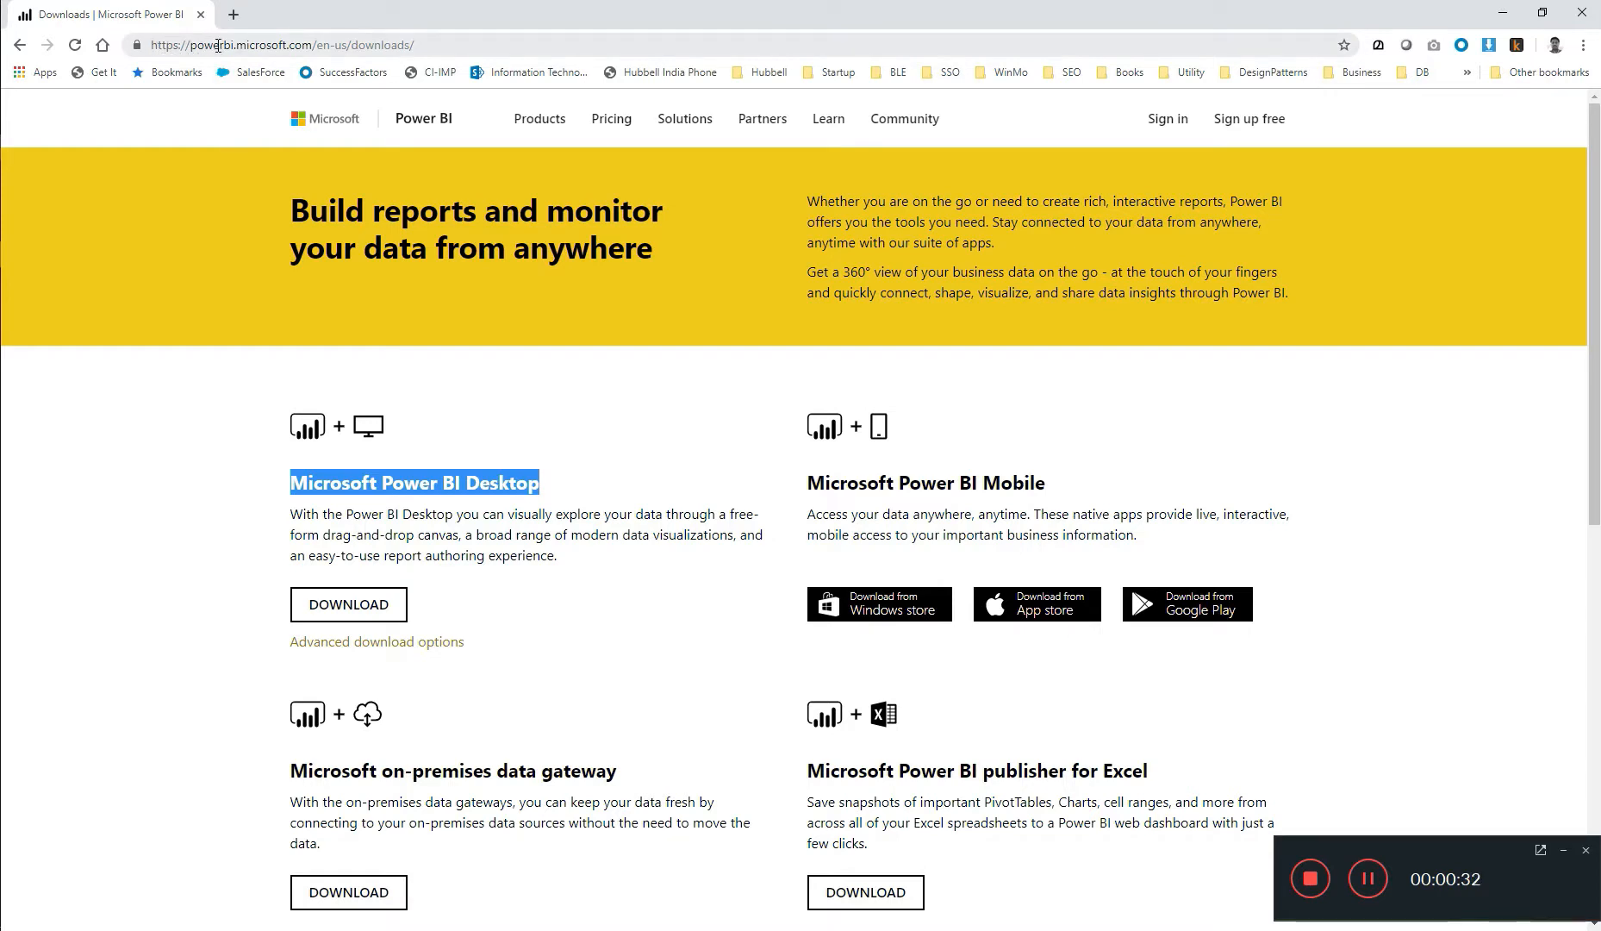
pyautogui.click(285, 45)
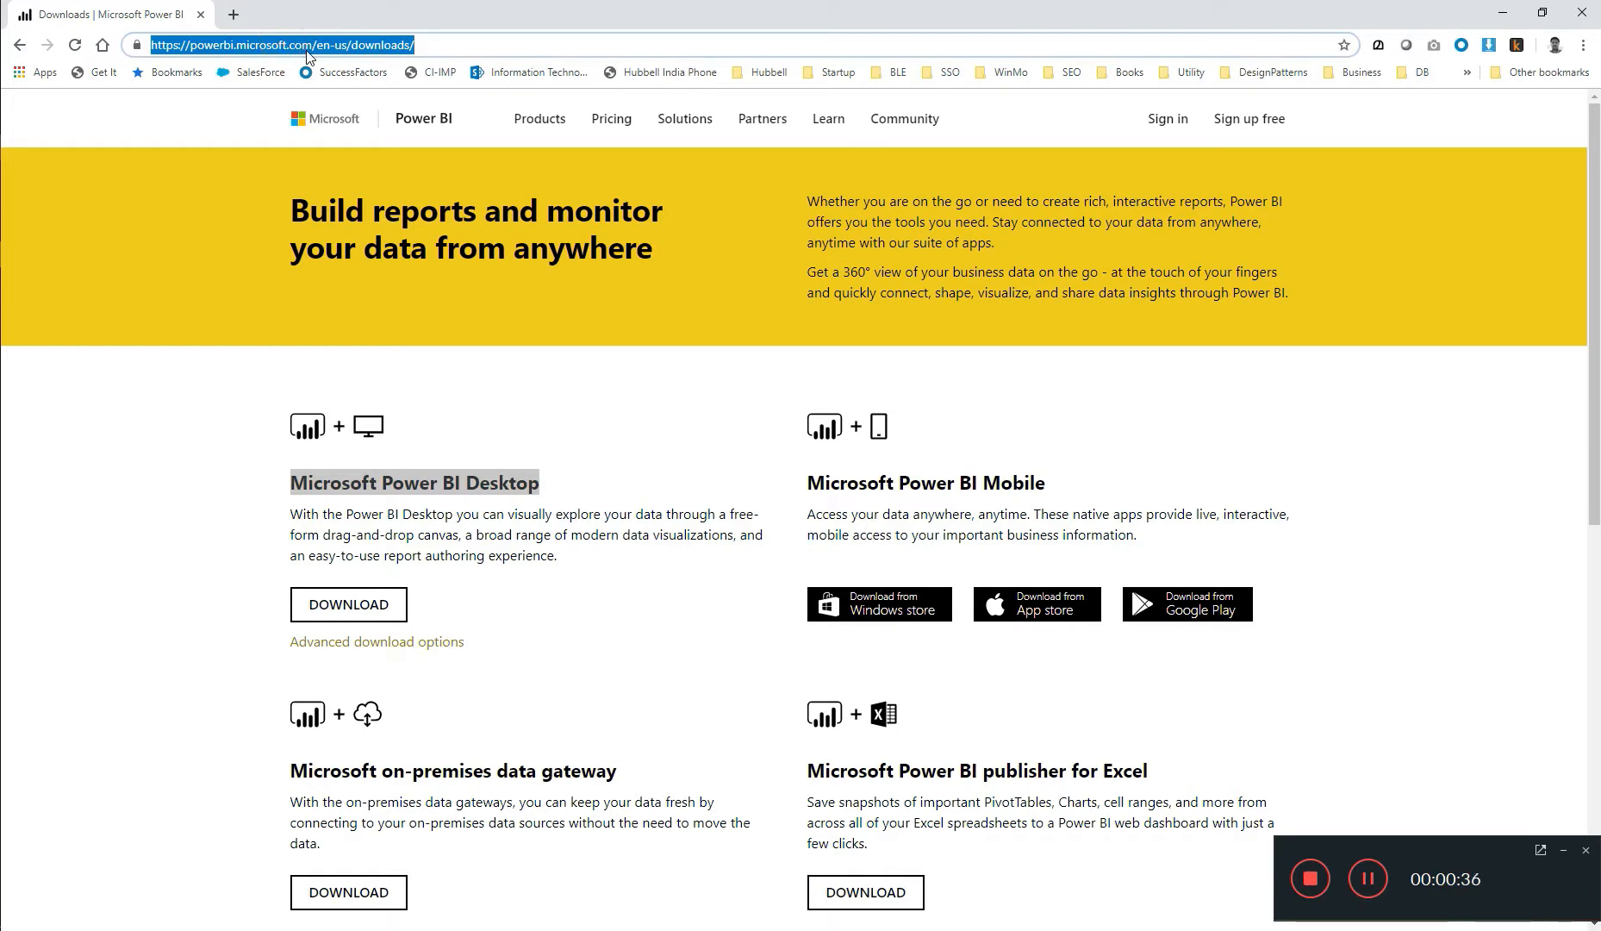
pyautogui.write('powerbi download')
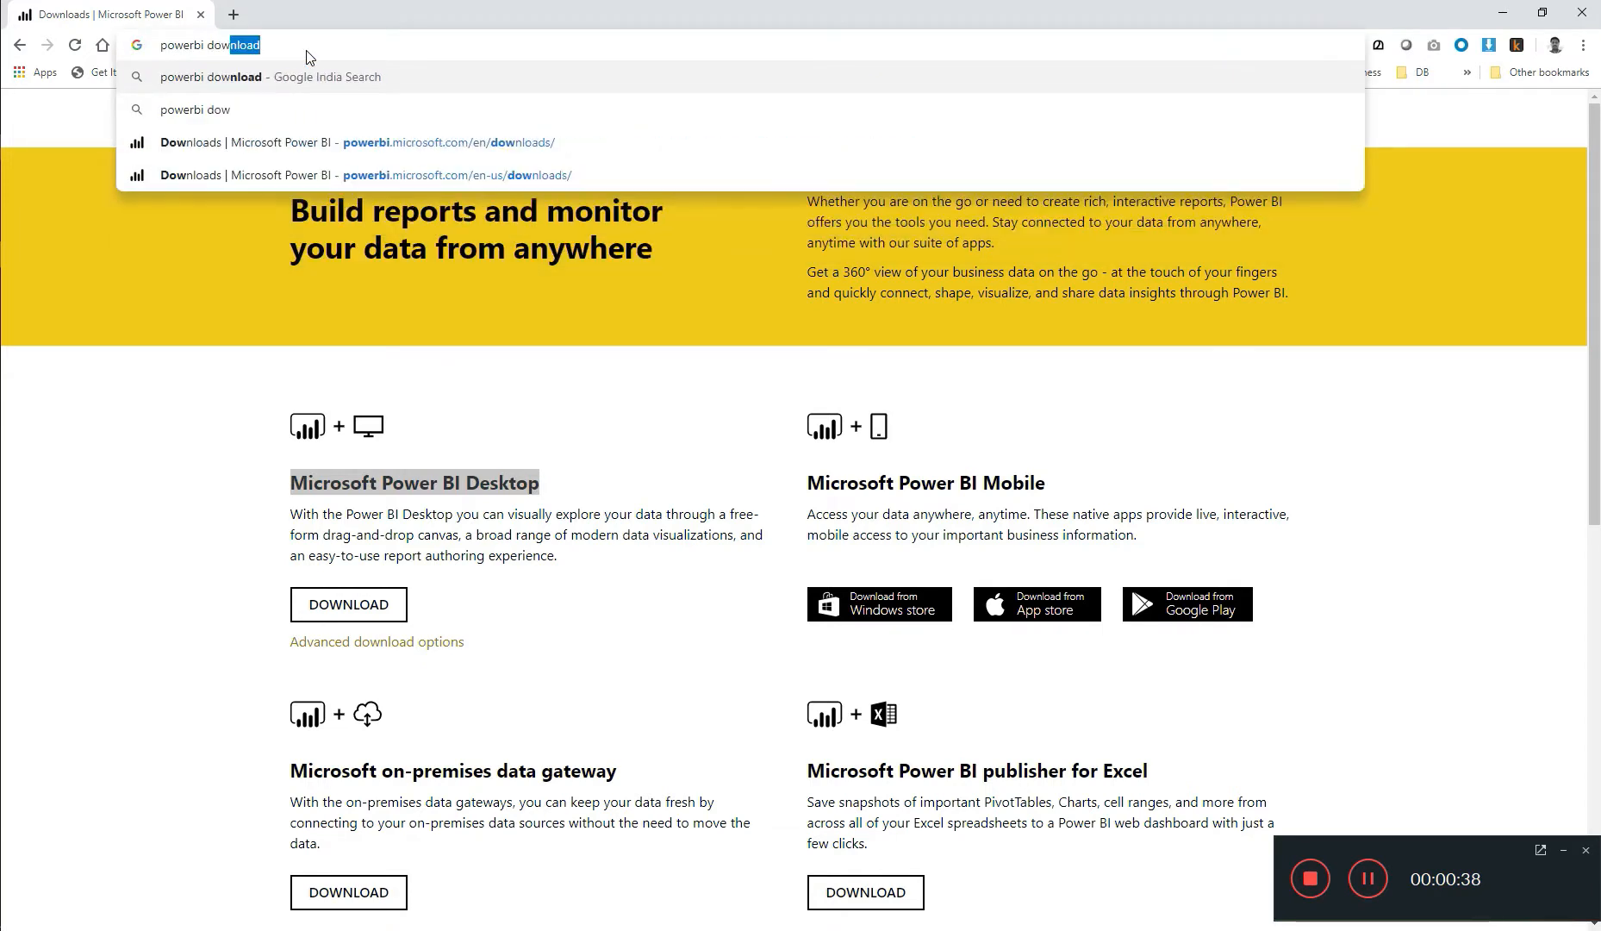
pyautogui.press('Return')
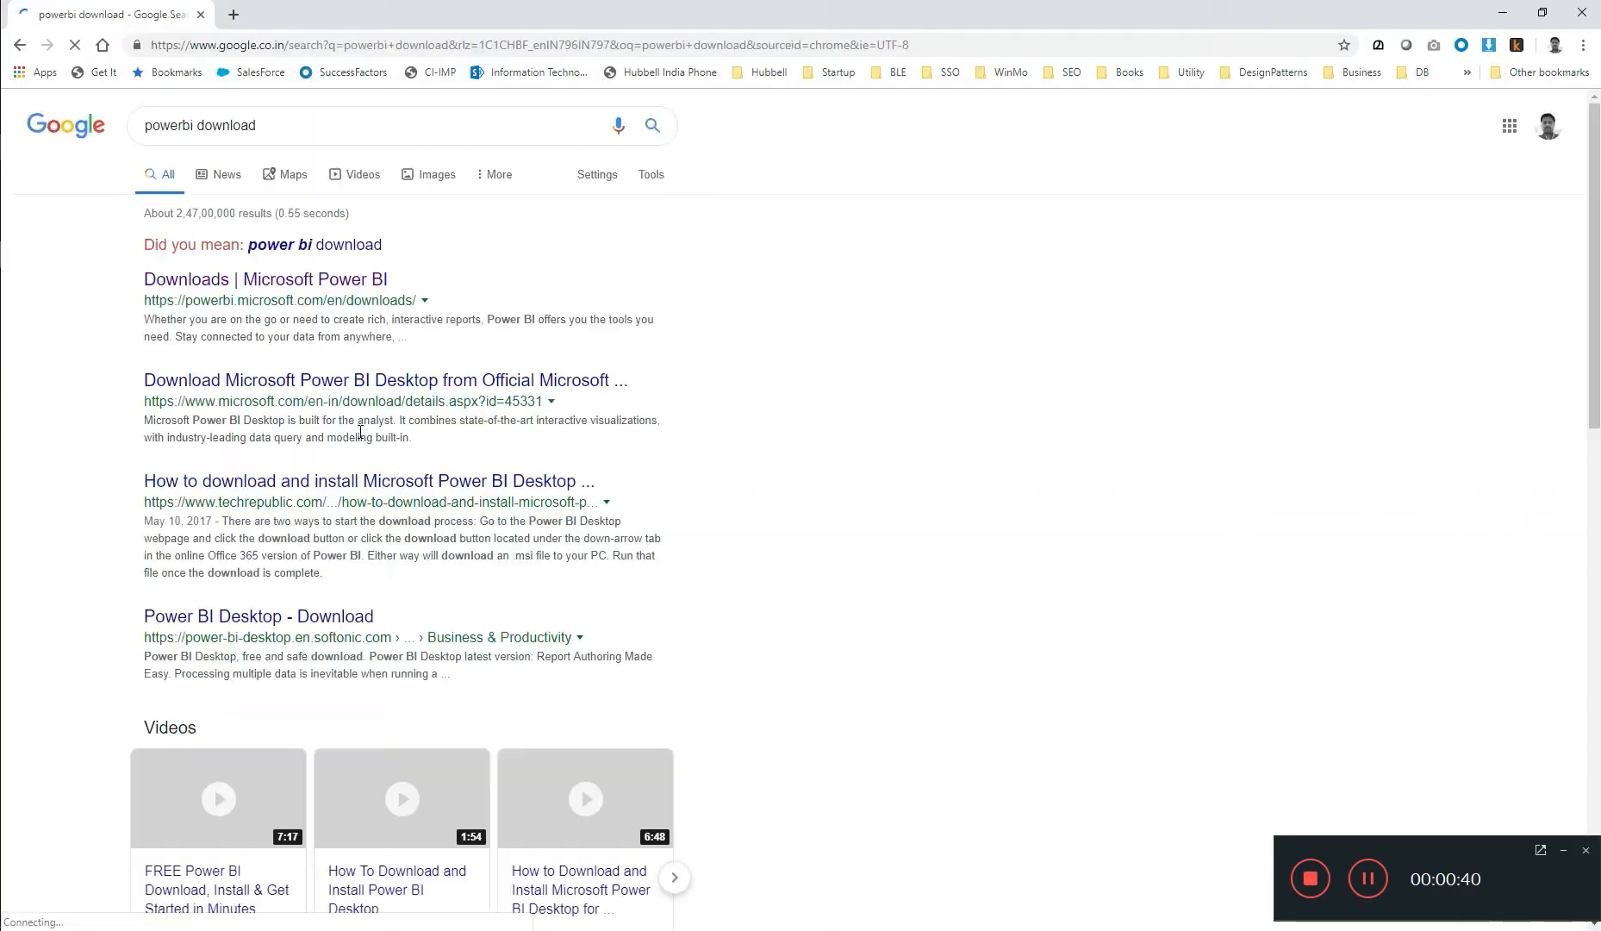
pyautogui.click(205, 289)
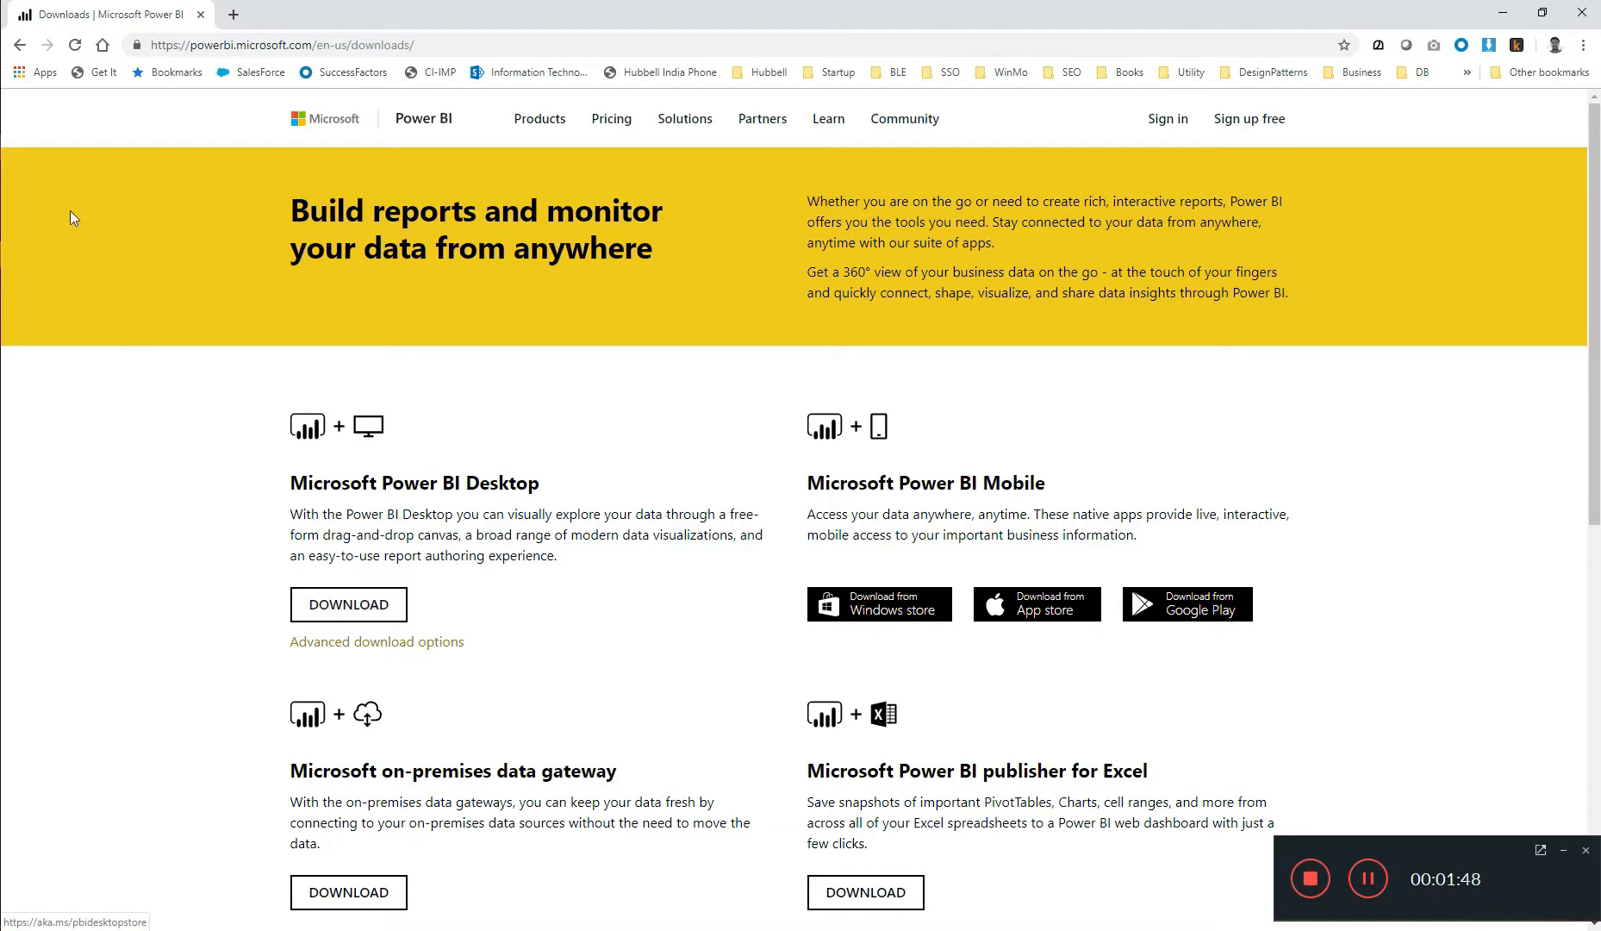
# Step: Switch to Power BI Desktop by launching it, minimize the browser, and dismiss the update notification
pyautogui.press('super')
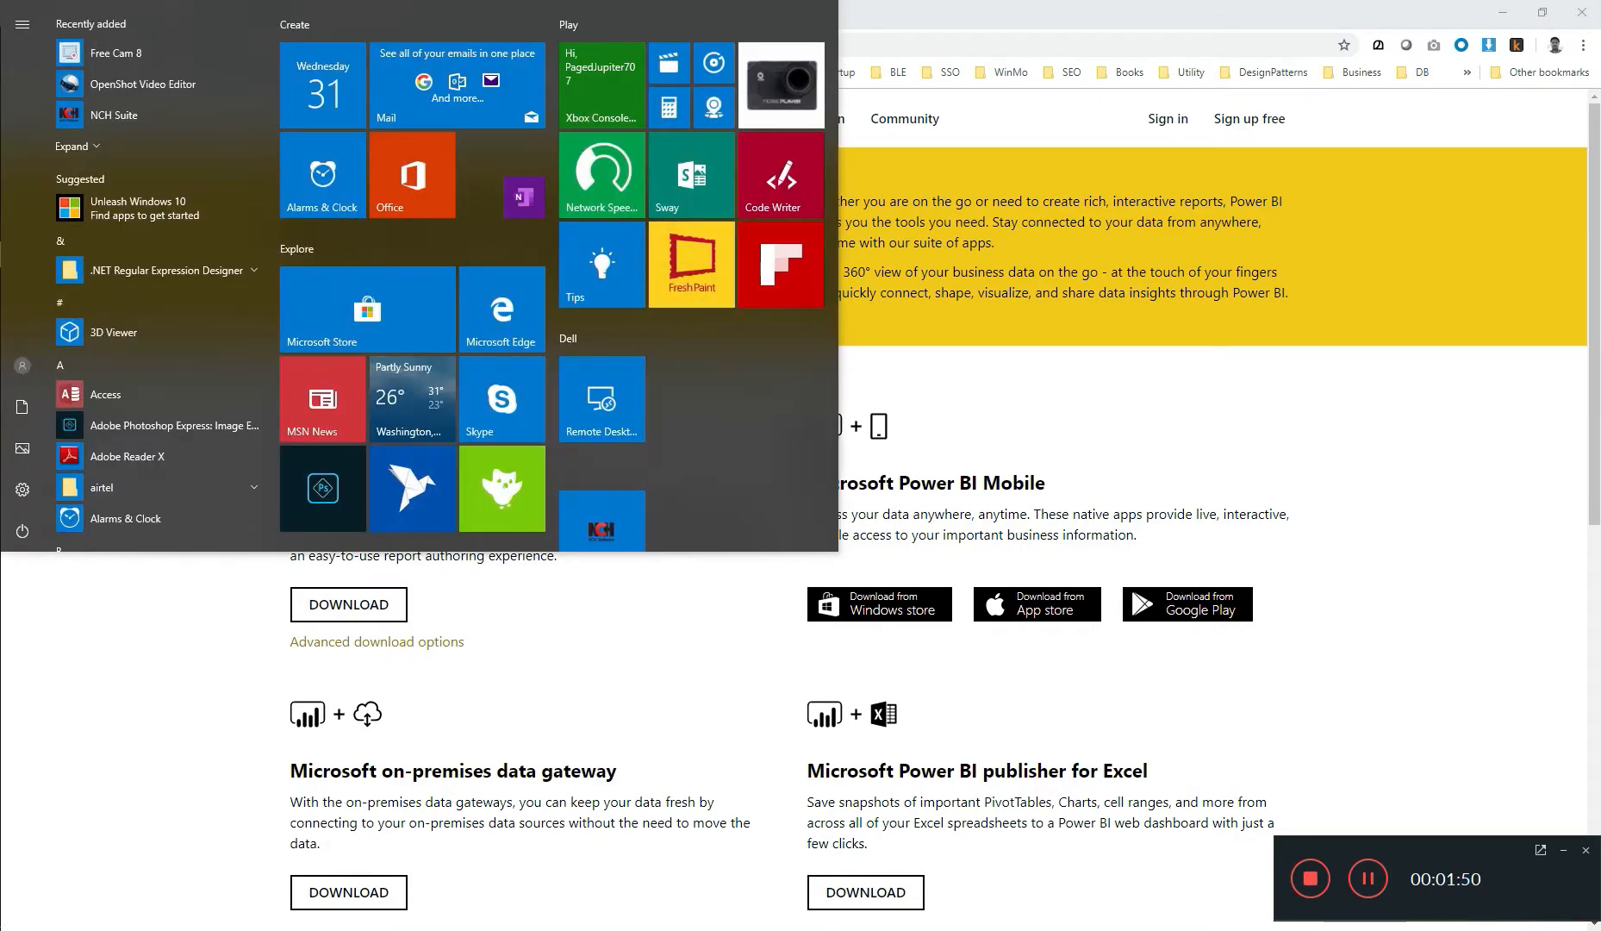
pyautogui.write('power')
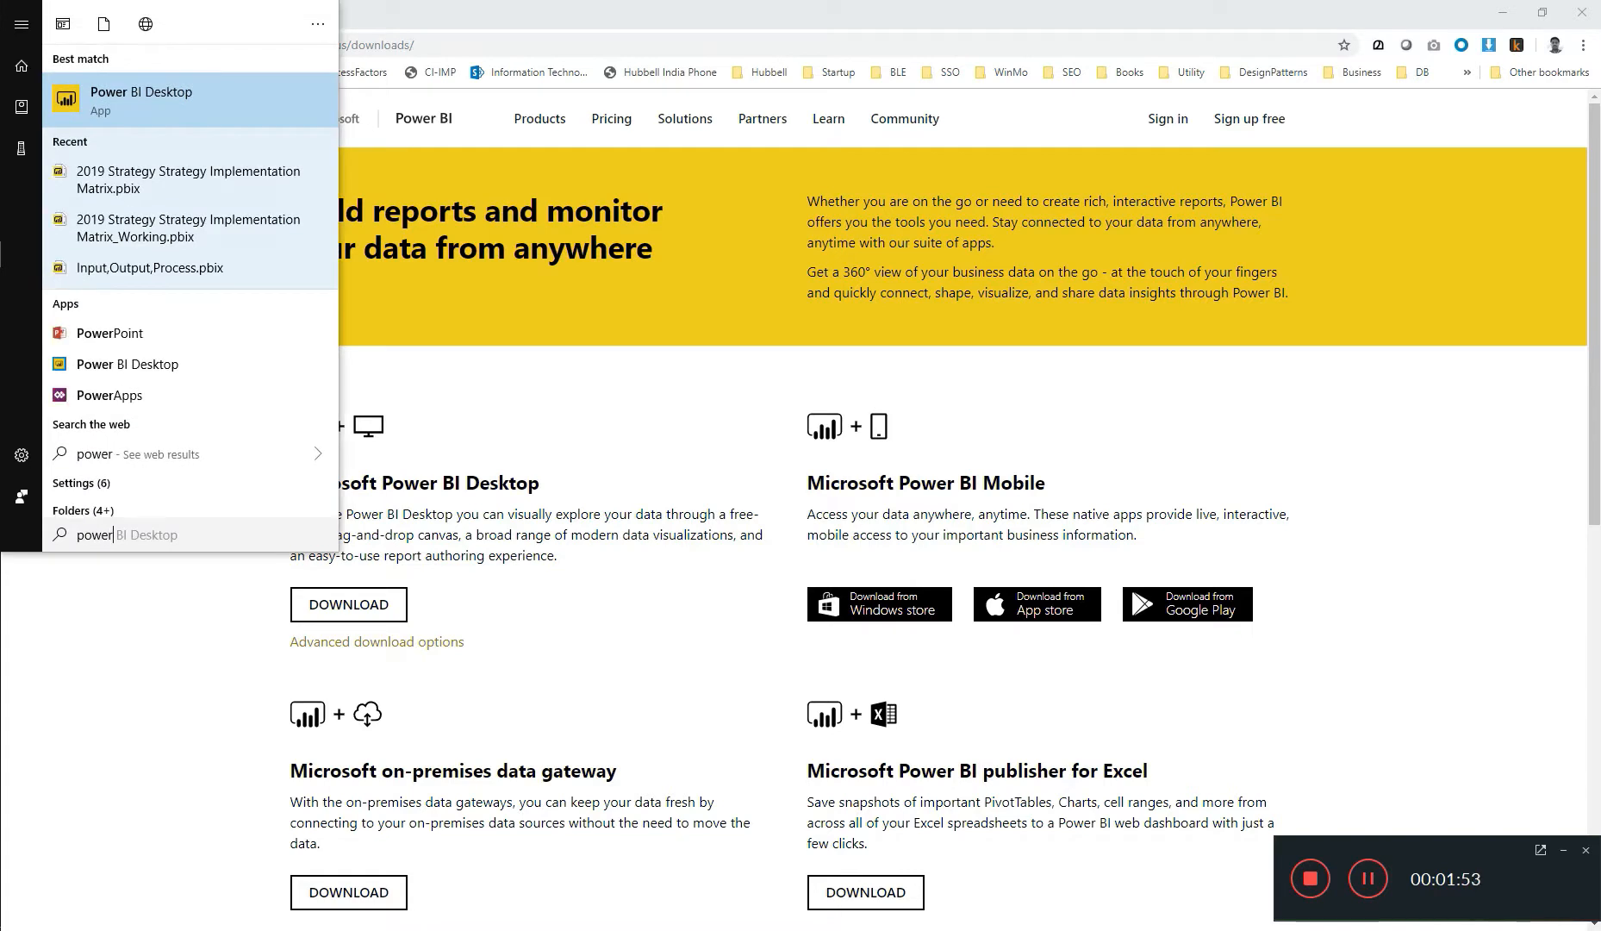
pyautogui.press('Return')
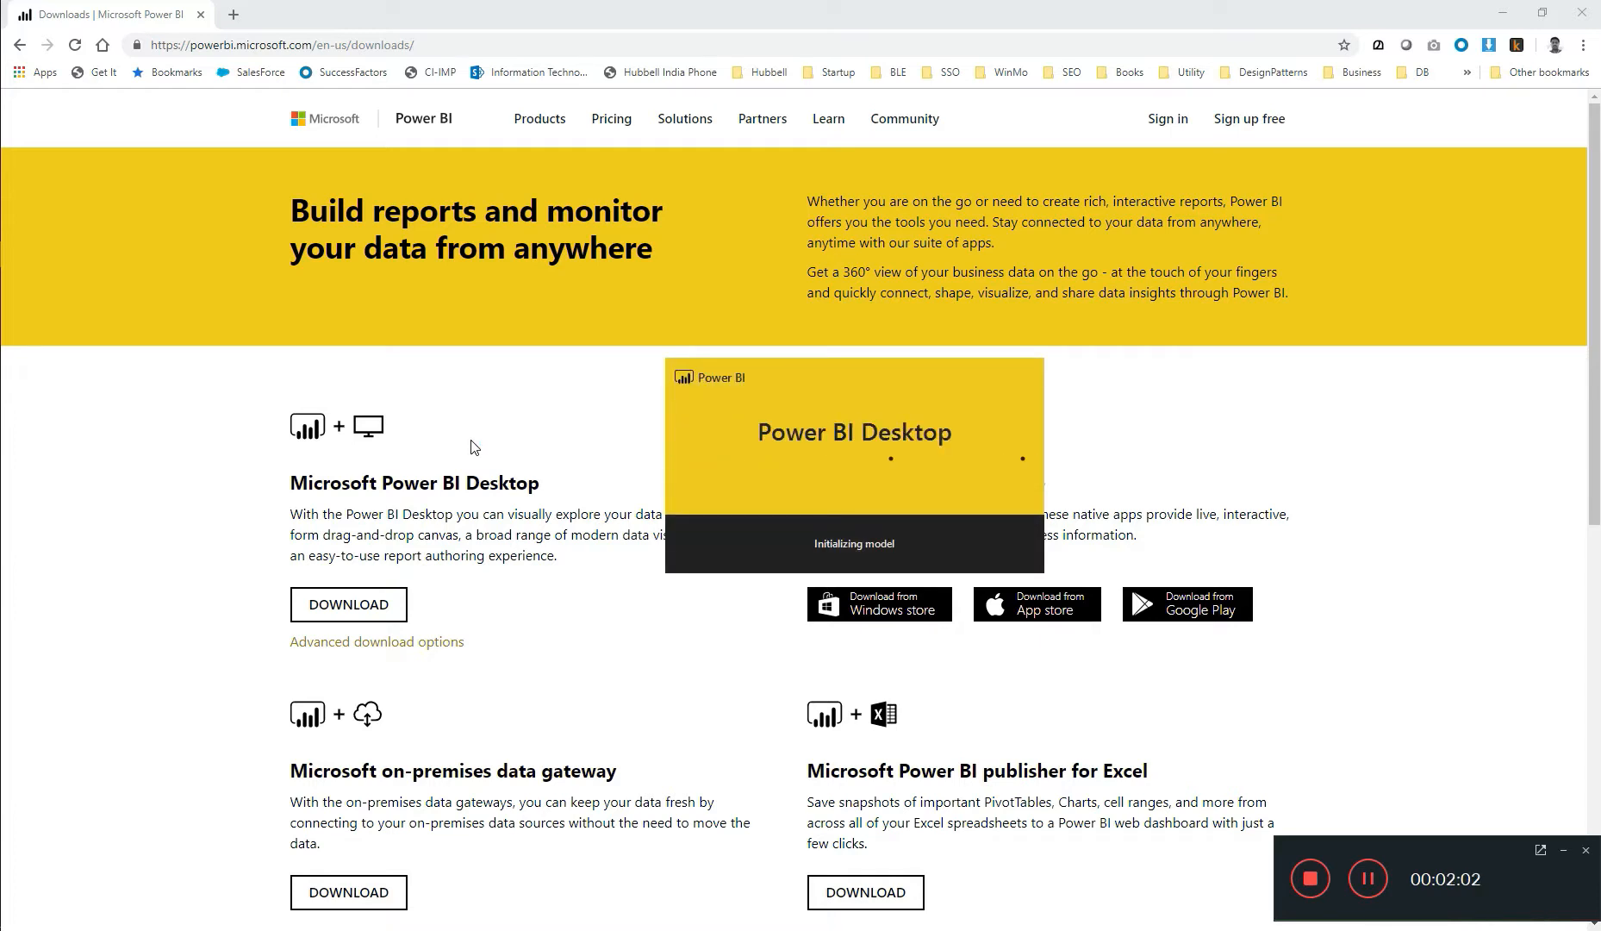
pyautogui.click(1503, 12)
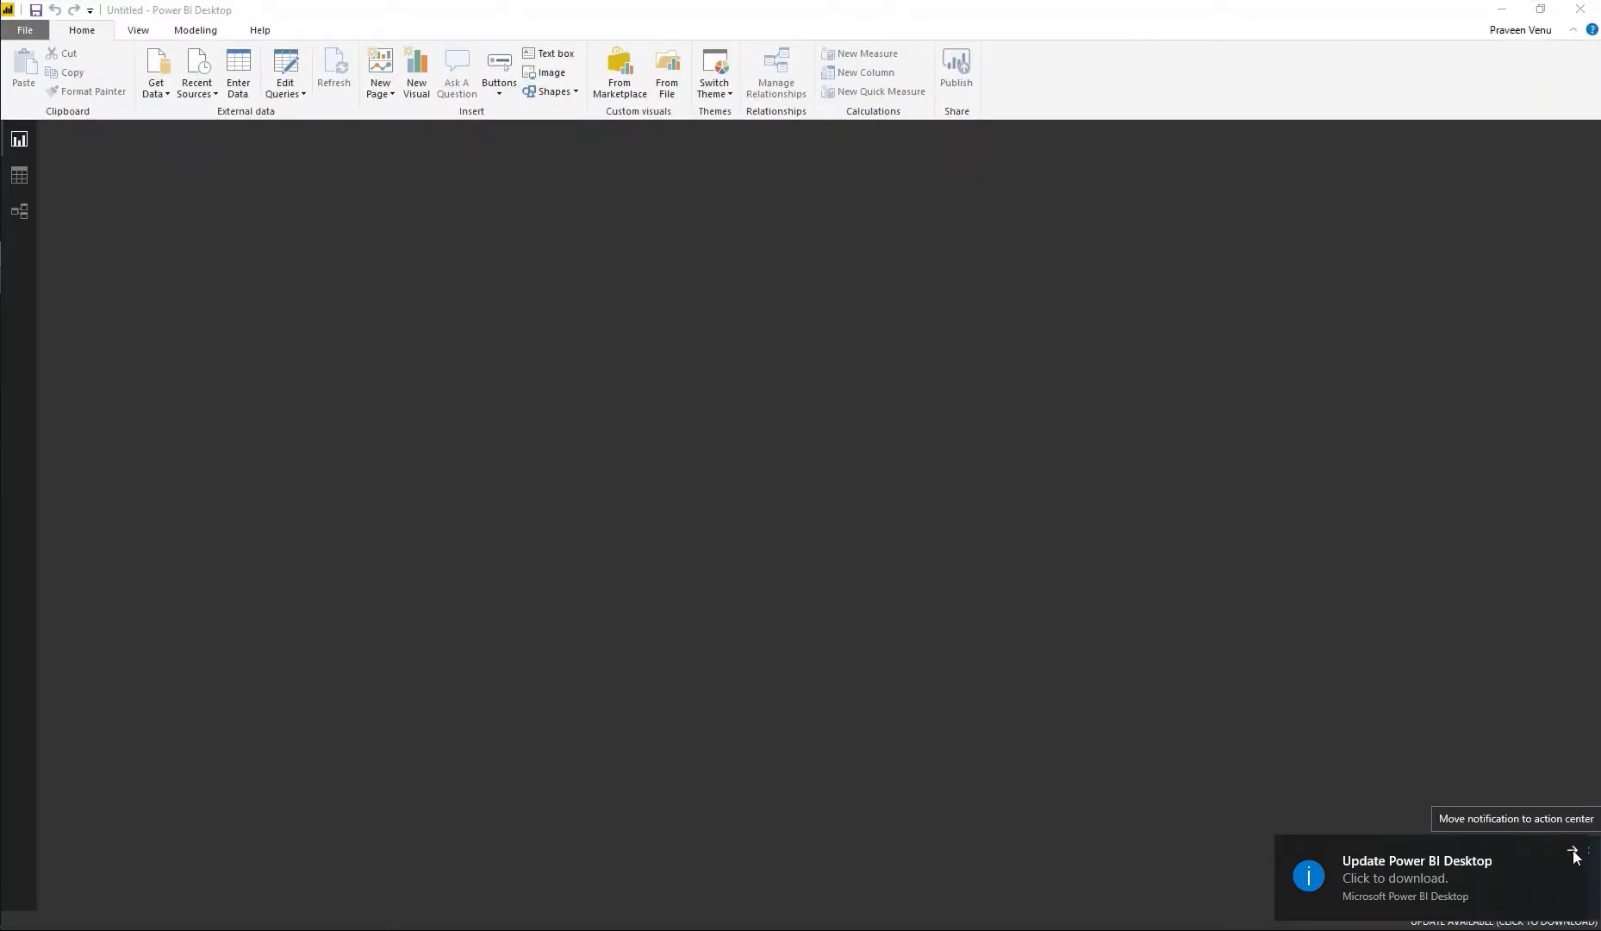
pyautogui.click(1573, 850)
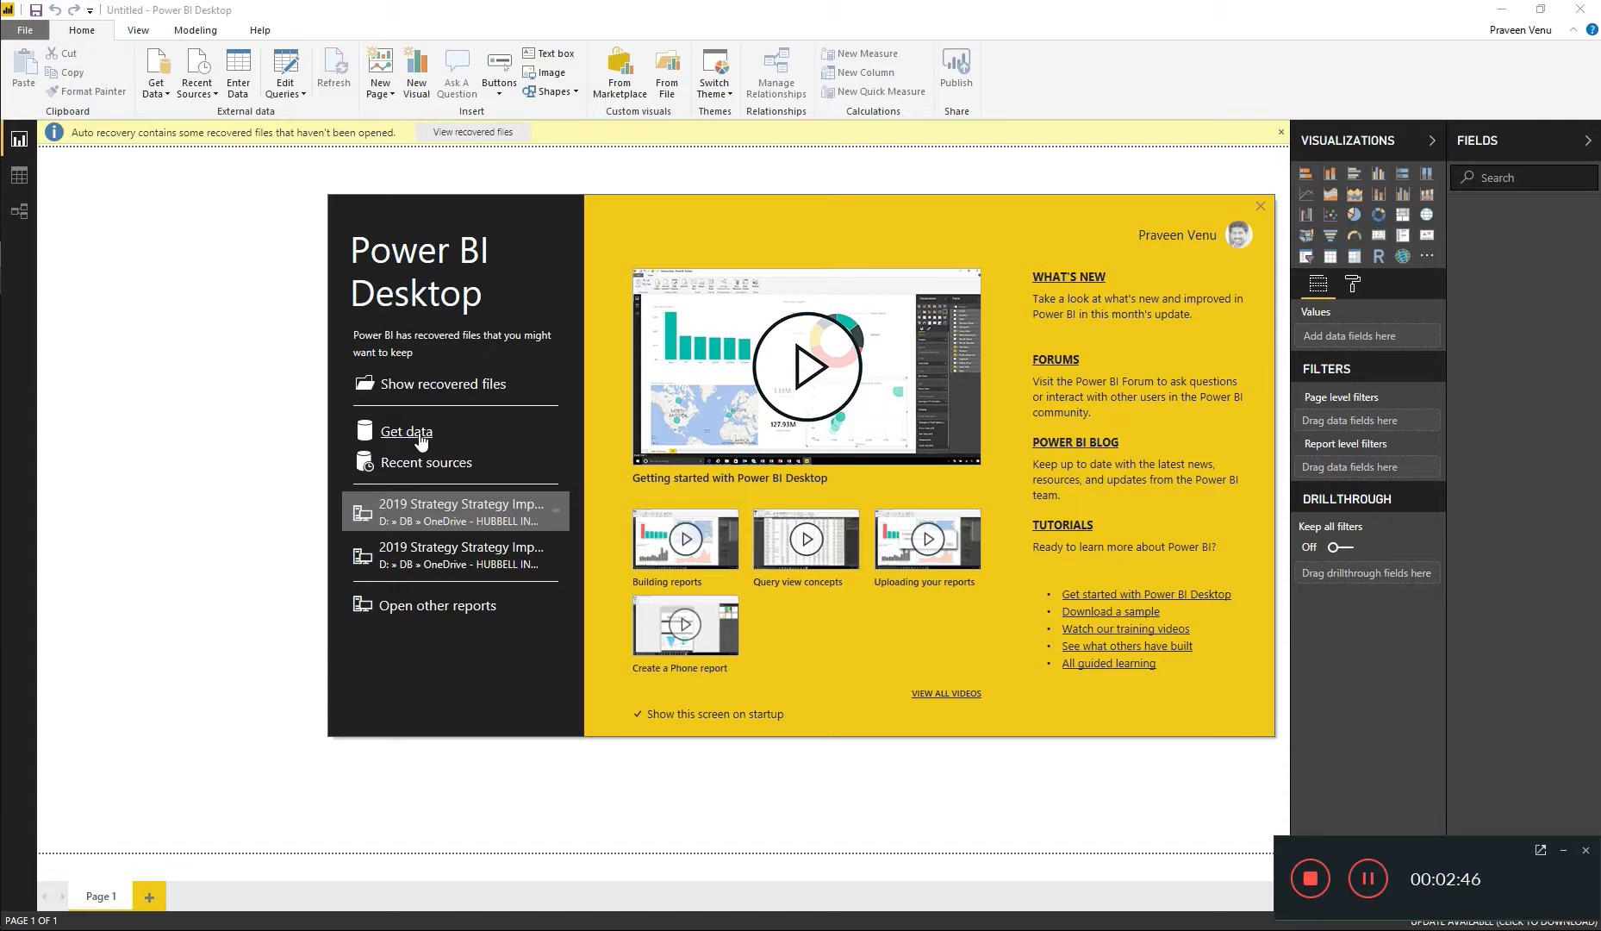
# Step: Close the start screen and dismiss the auto recovery notice, choosing to remove the recovered files
pyautogui.click(1260, 207)
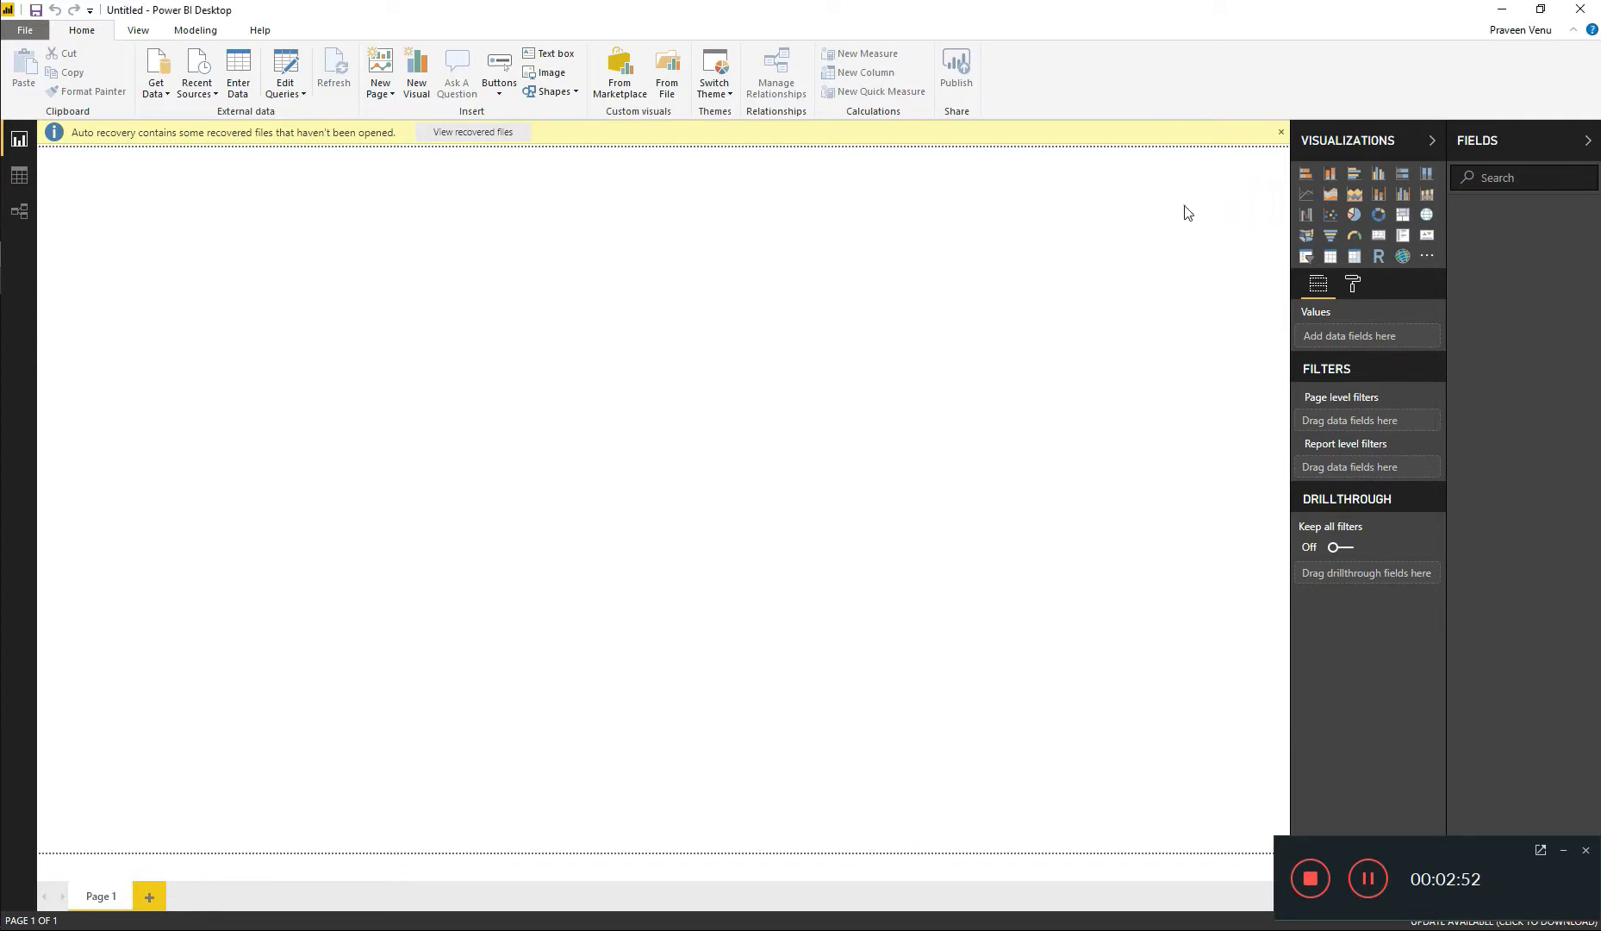
pyautogui.click(1281, 135)
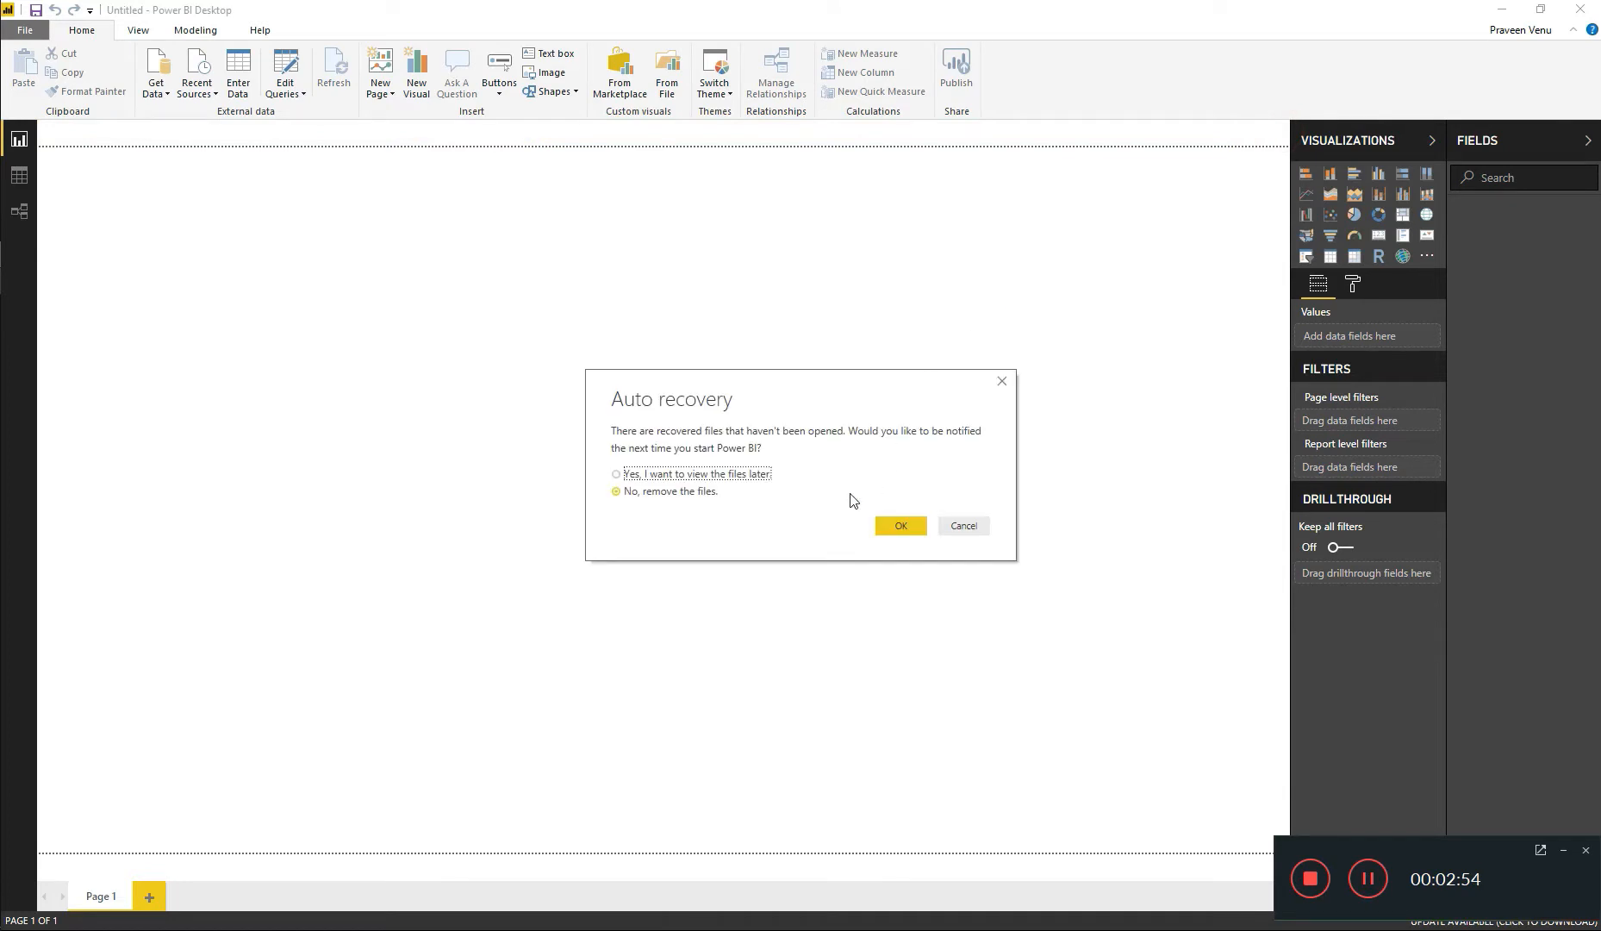
pyautogui.click(674, 493)
pyautogui.click(896, 527)
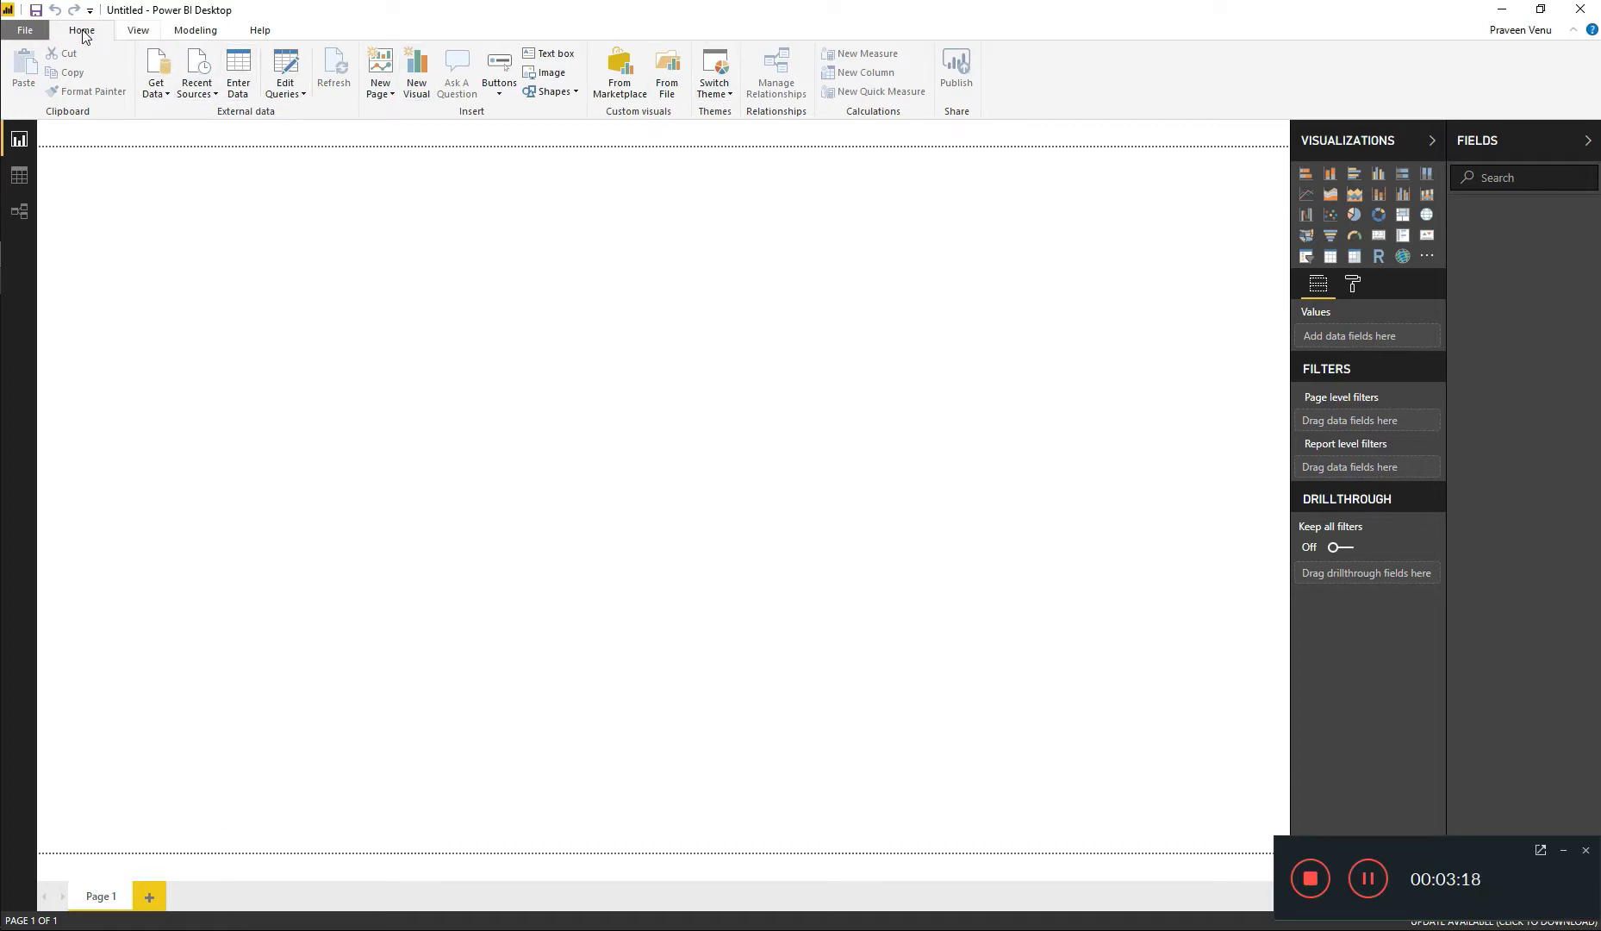
# Step: Examine the groups of commands available for home, view, modeling and help tasks
pyautogui.click(136, 31)
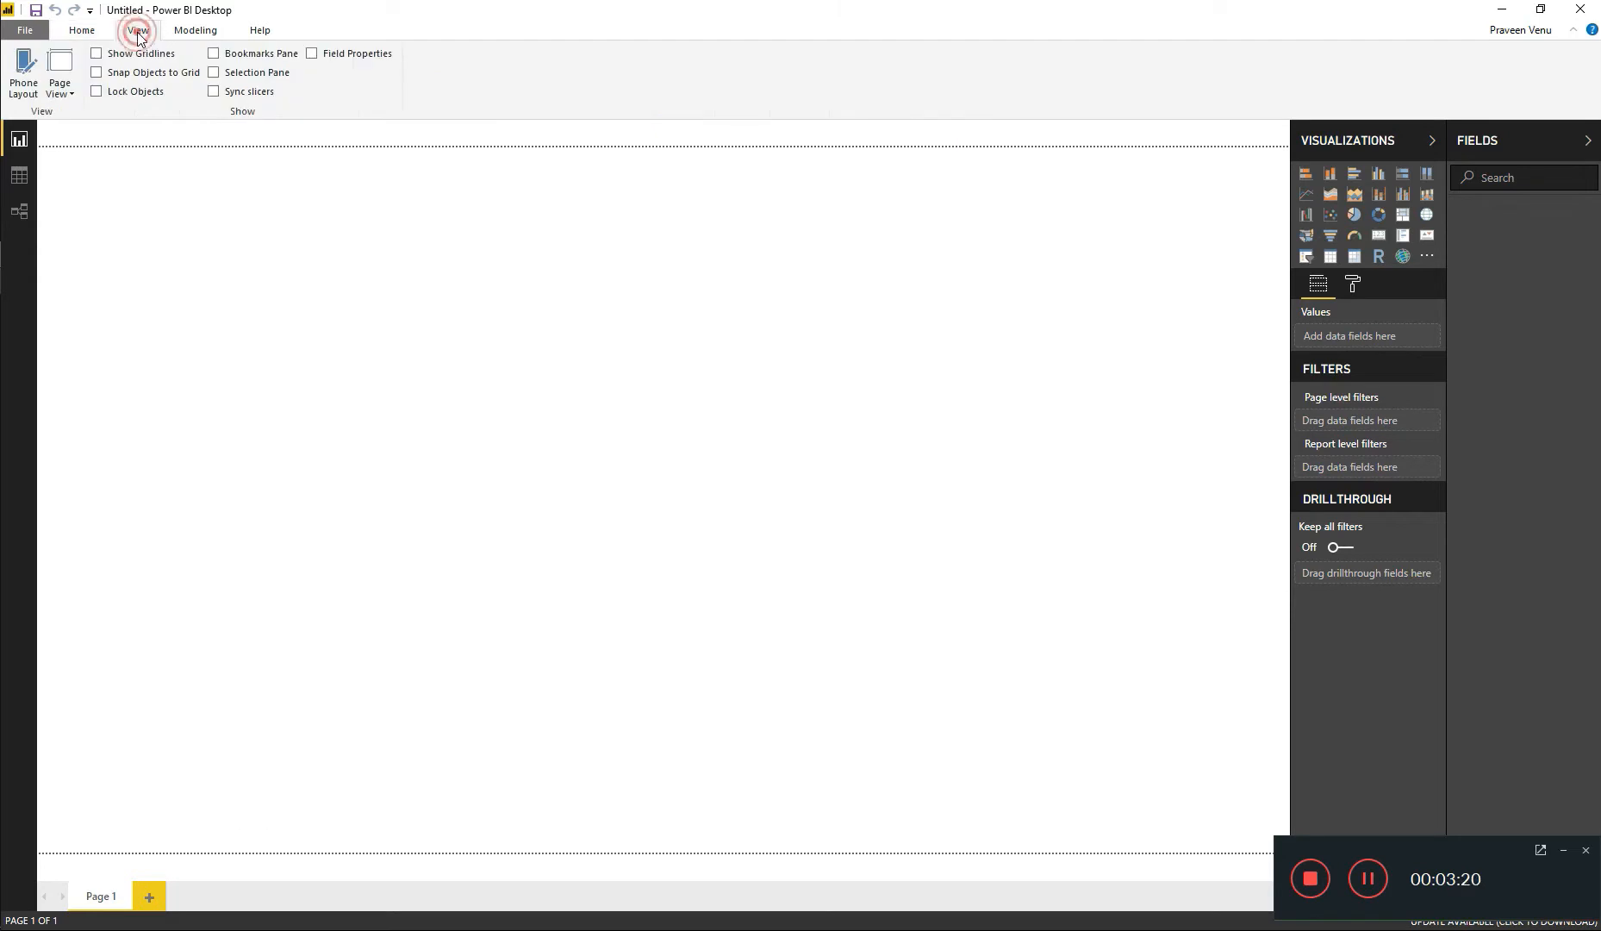
pyautogui.click(196, 31)
pyautogui.click(261, 32)
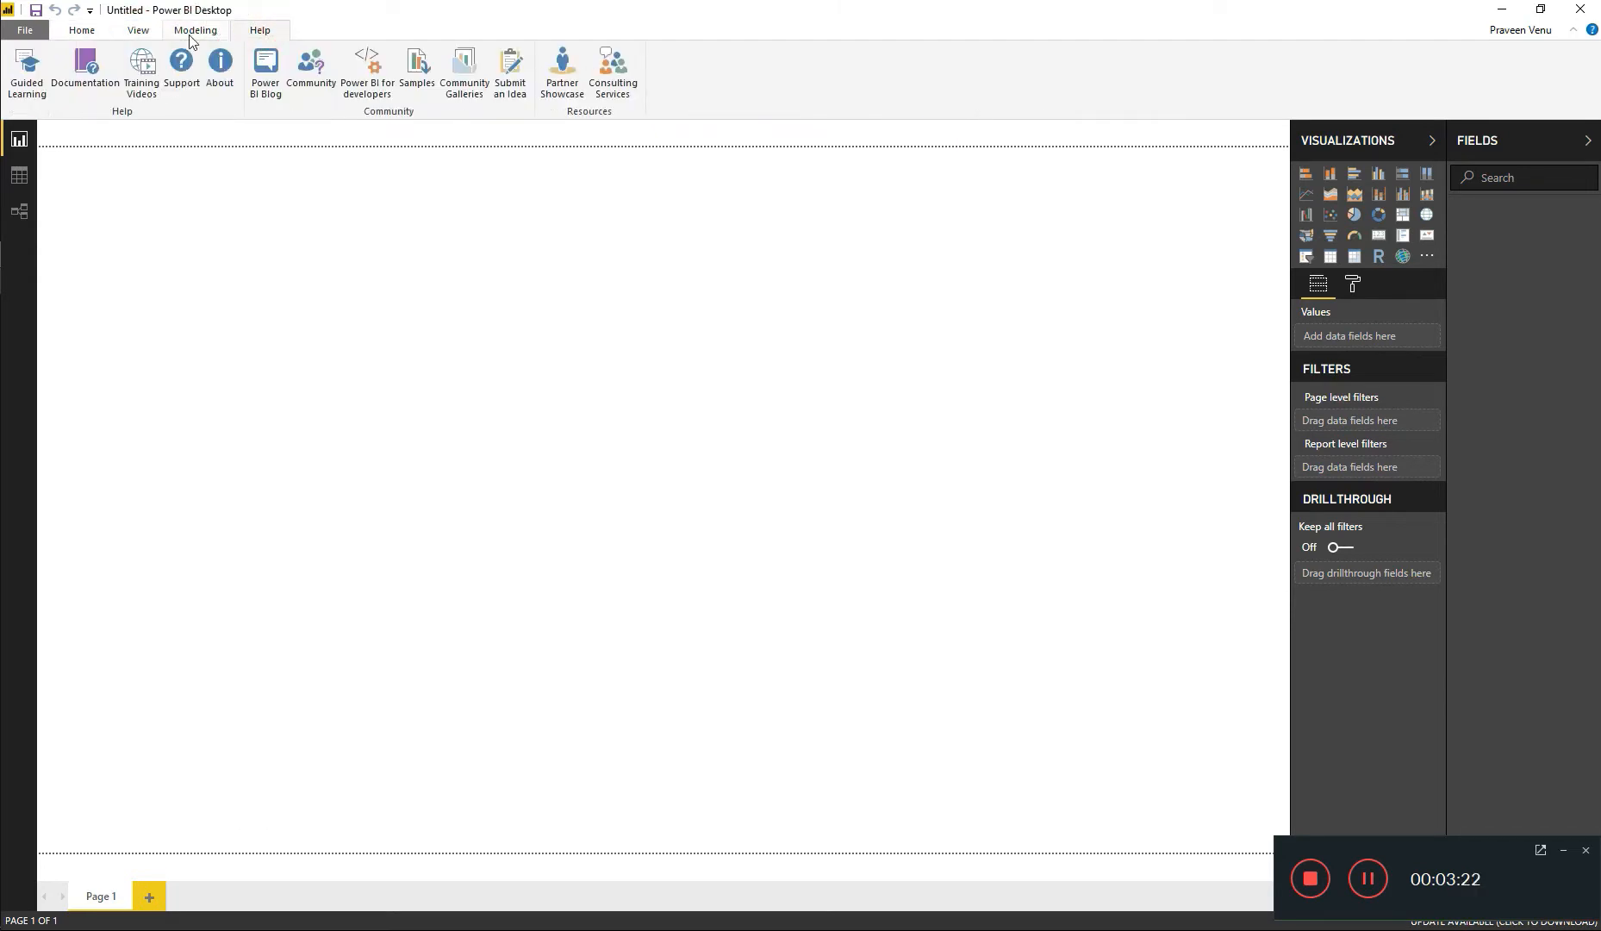
pyautogui.click(81, 31)
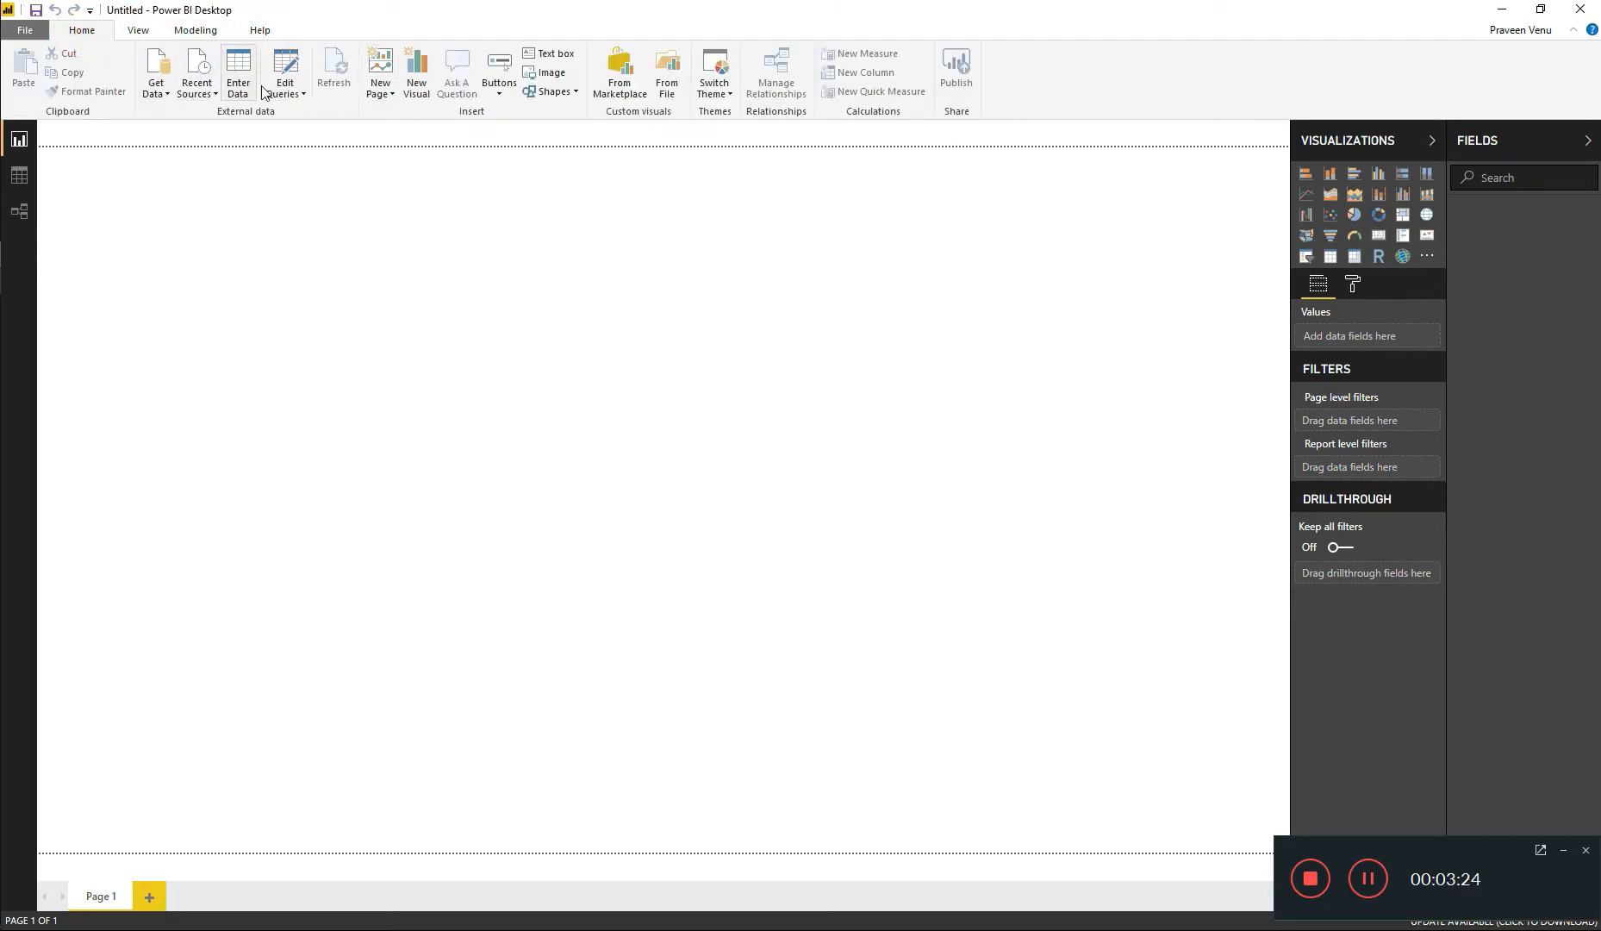
pyautogui.click(137, 31)
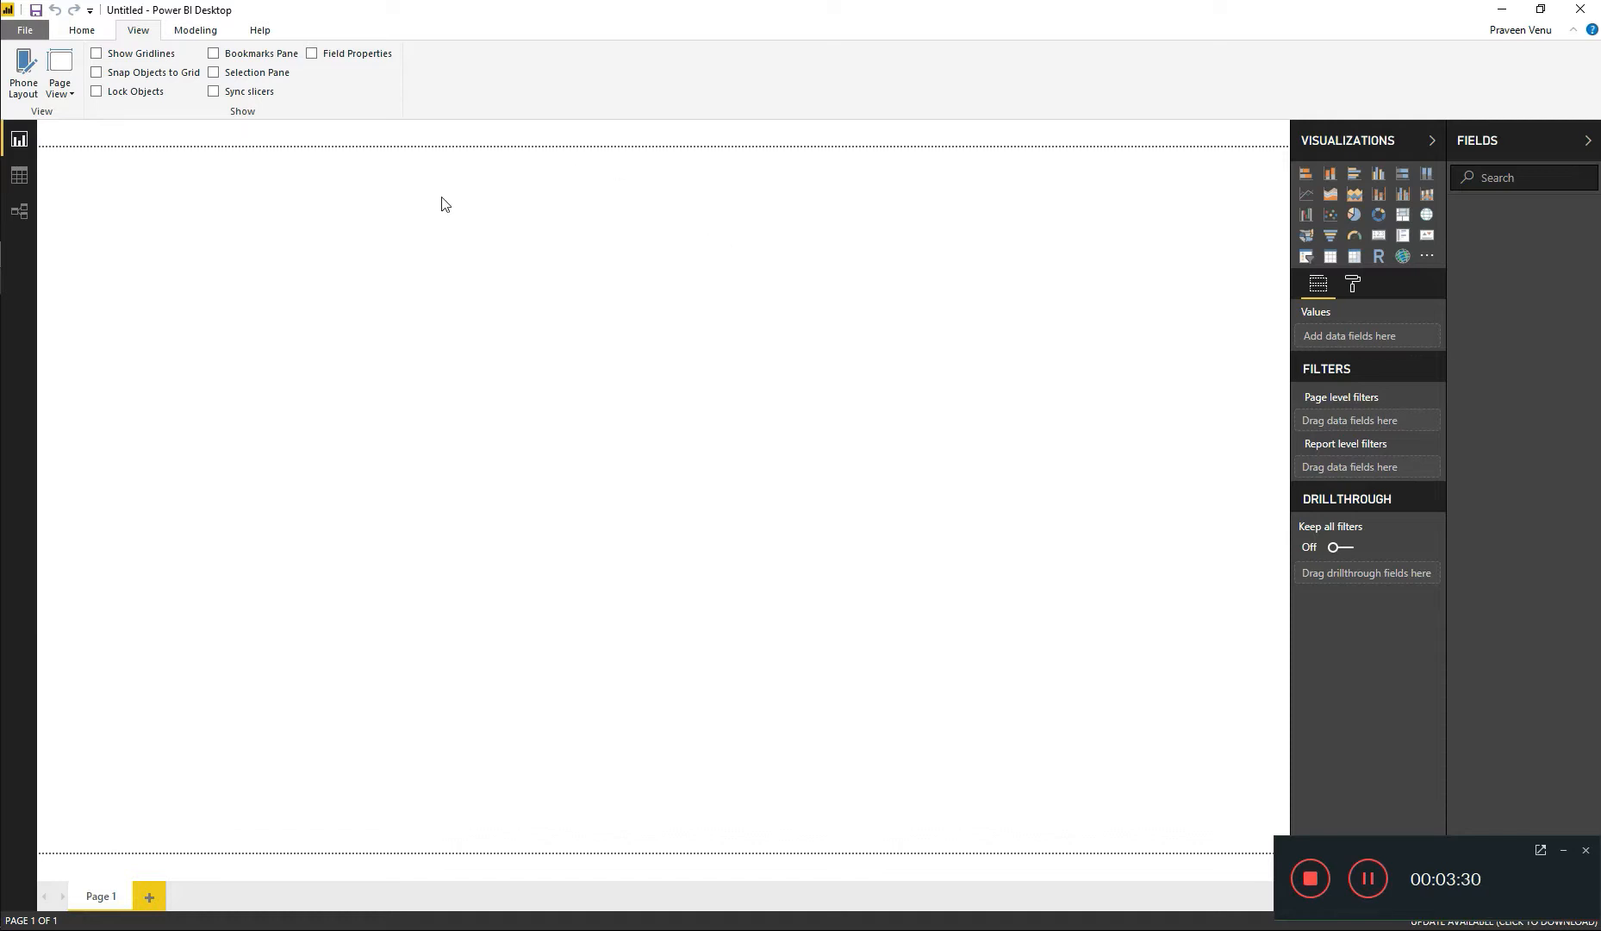
pyautogui.click(192, 33)
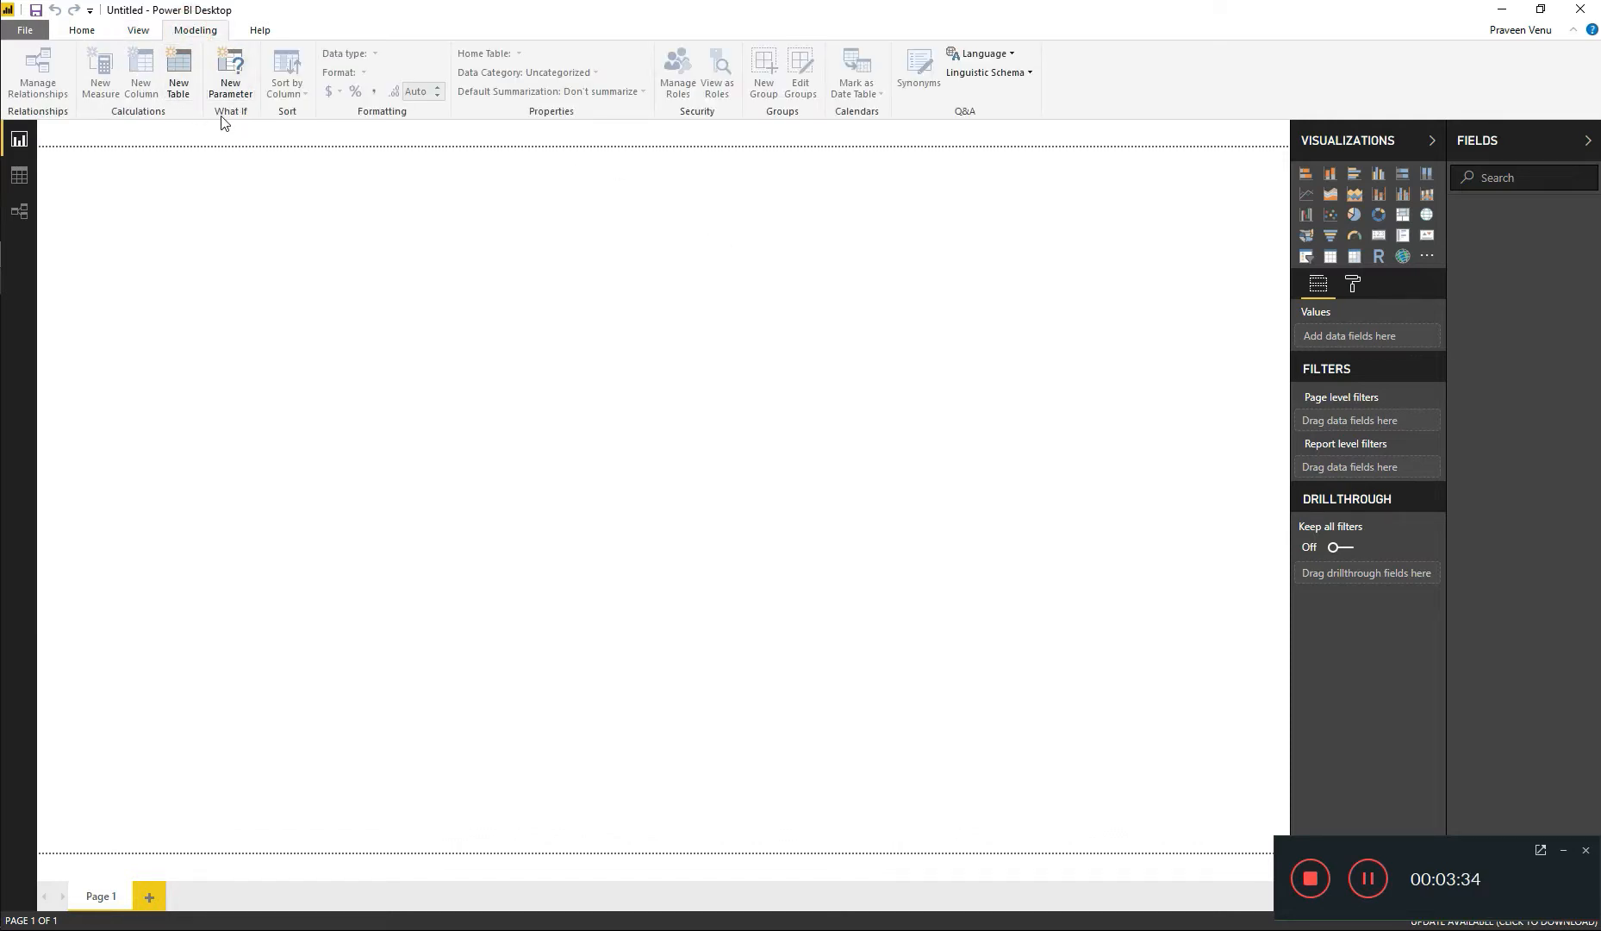
pyautogui.click(77, 34)
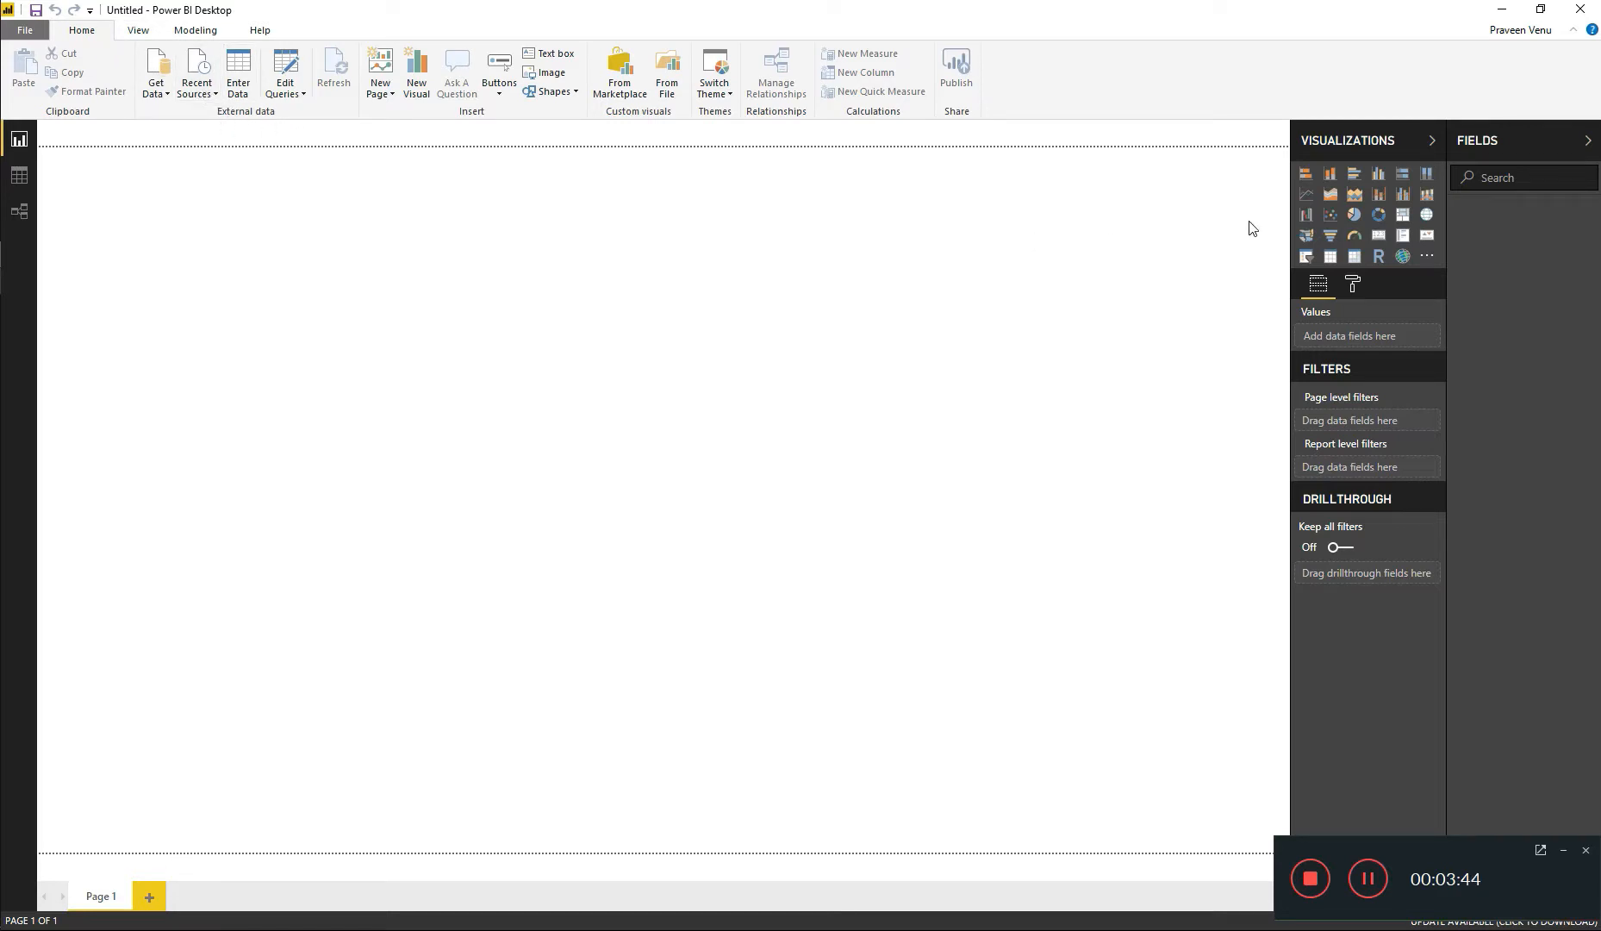
# Step: Browse the full list of data source connectors and close it without connecting
pyautogui.click(155, 86)
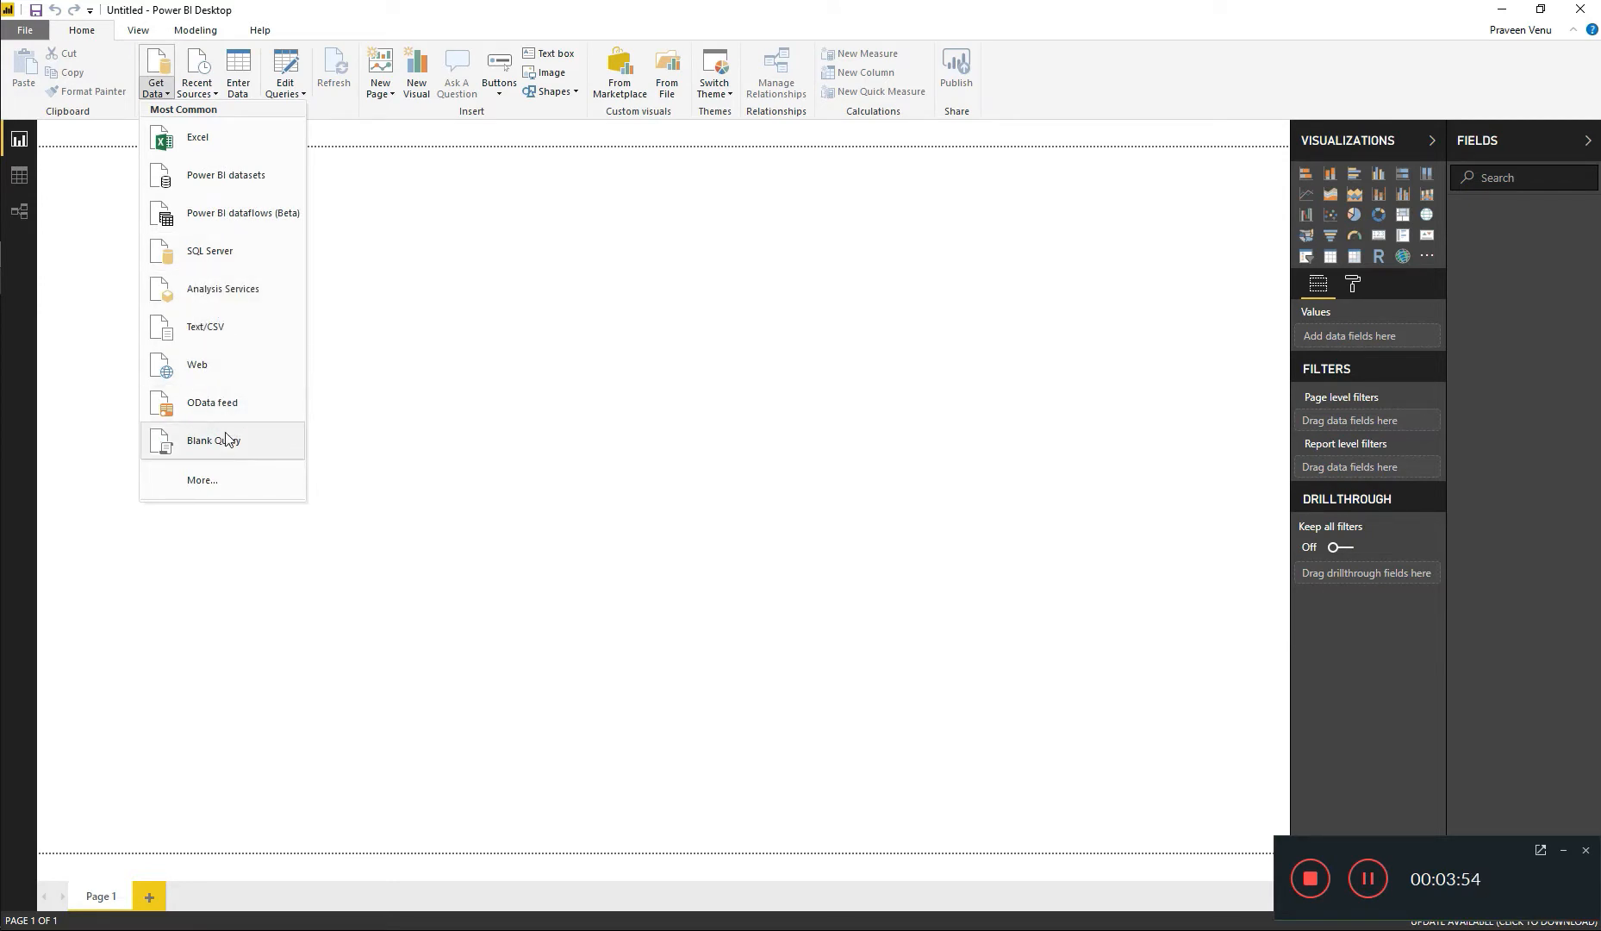
pyautogui.click(218, 484)
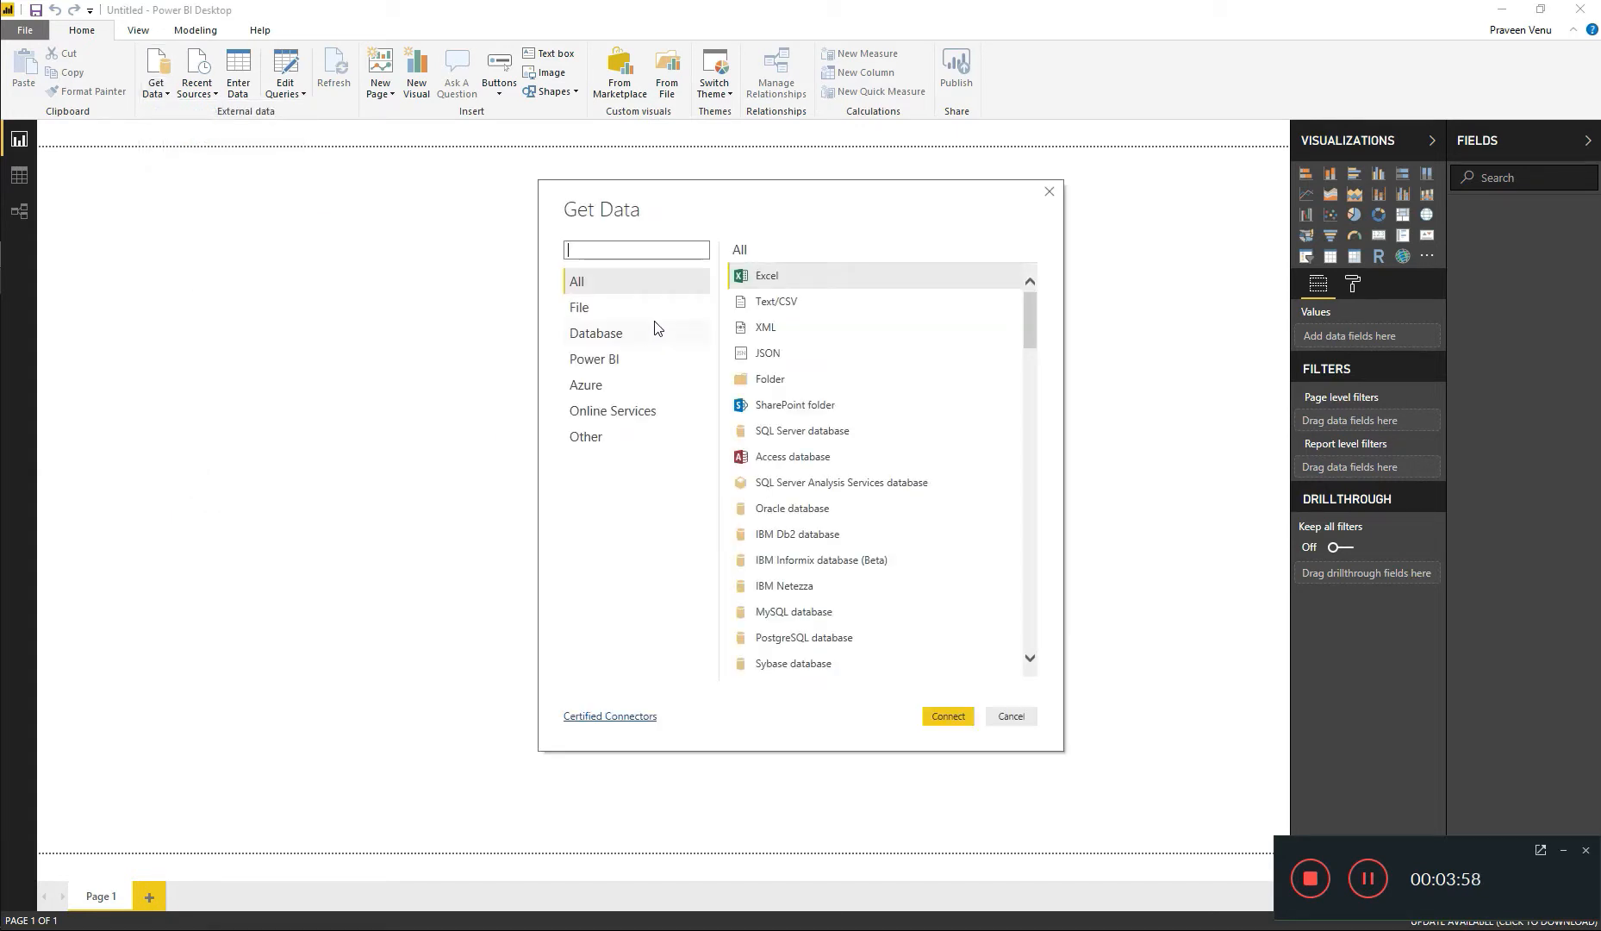
pyautogui.moveTo(1033, 299); pyautogui.dragTo(1031, 653)
pyautogui.click(1010, 718)
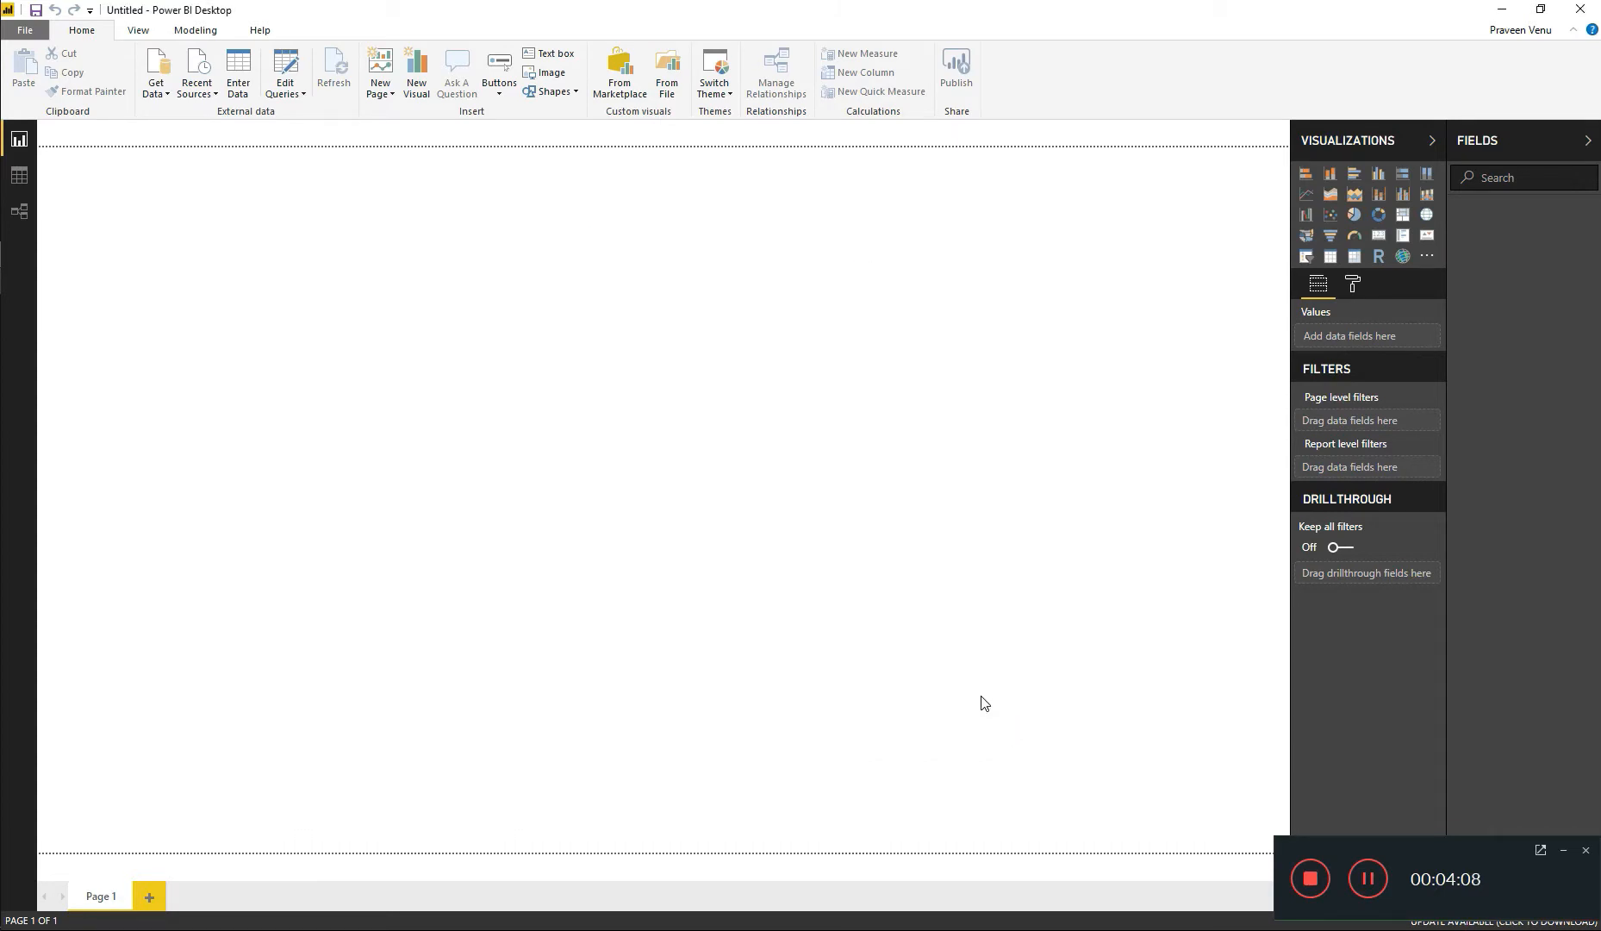
# Step: Start a manually entered table with the columns Name, Salary and Department
pyautogui.click(241, 89)
pyautogui.click(236, 73)
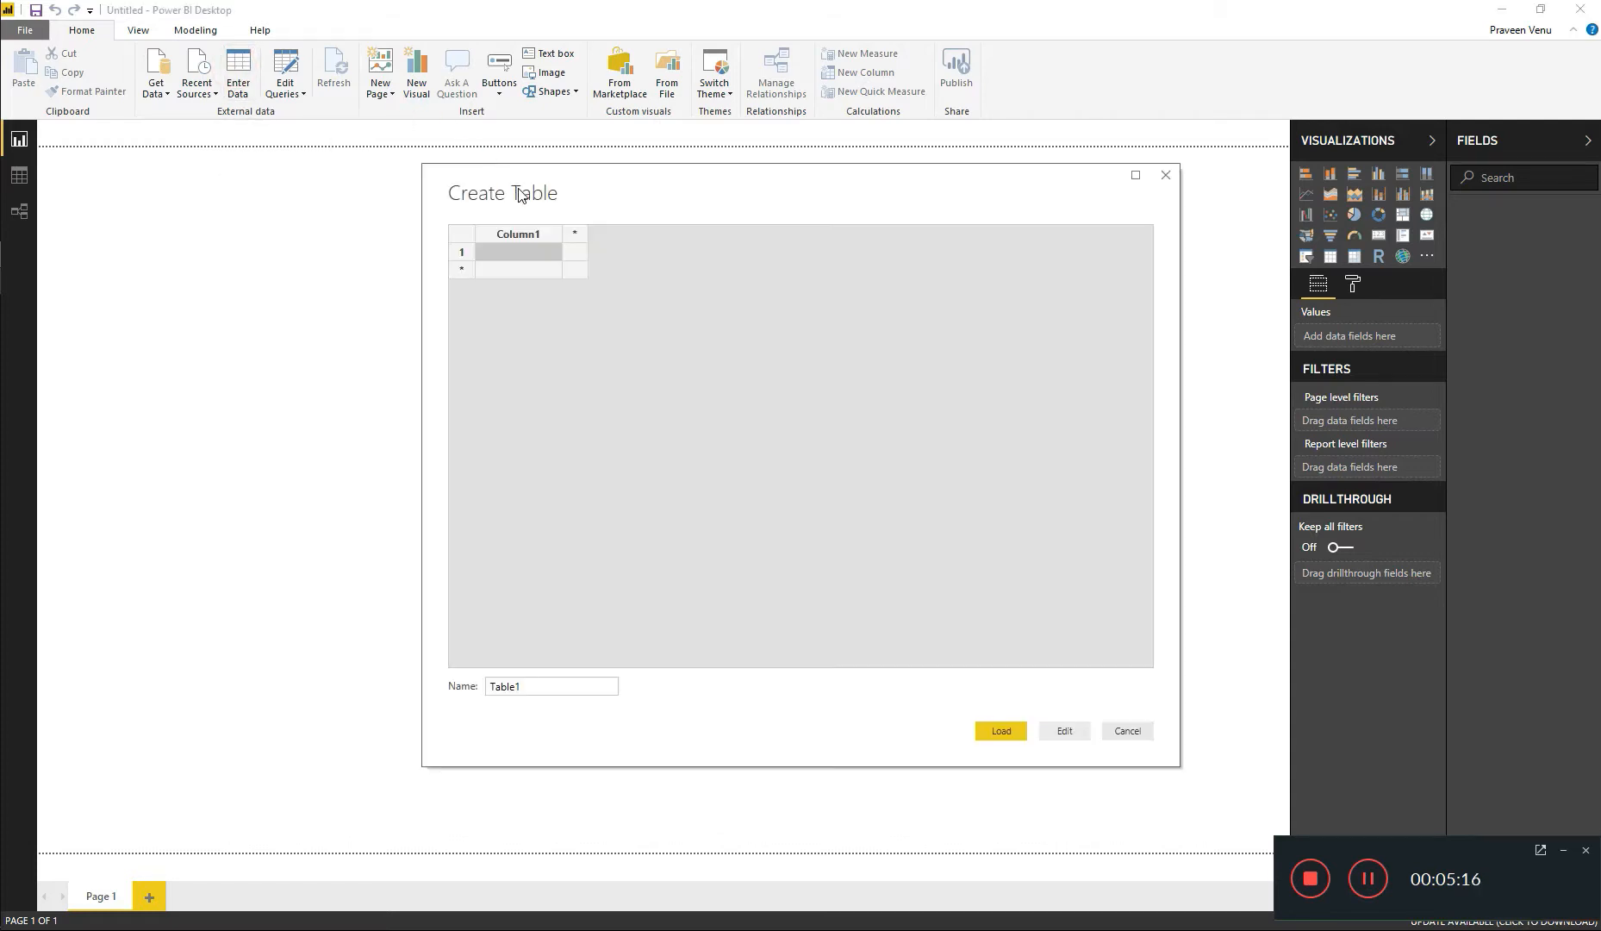
pyautogui.click(575, 178)
pyautogui.doubleClick(506, 174)
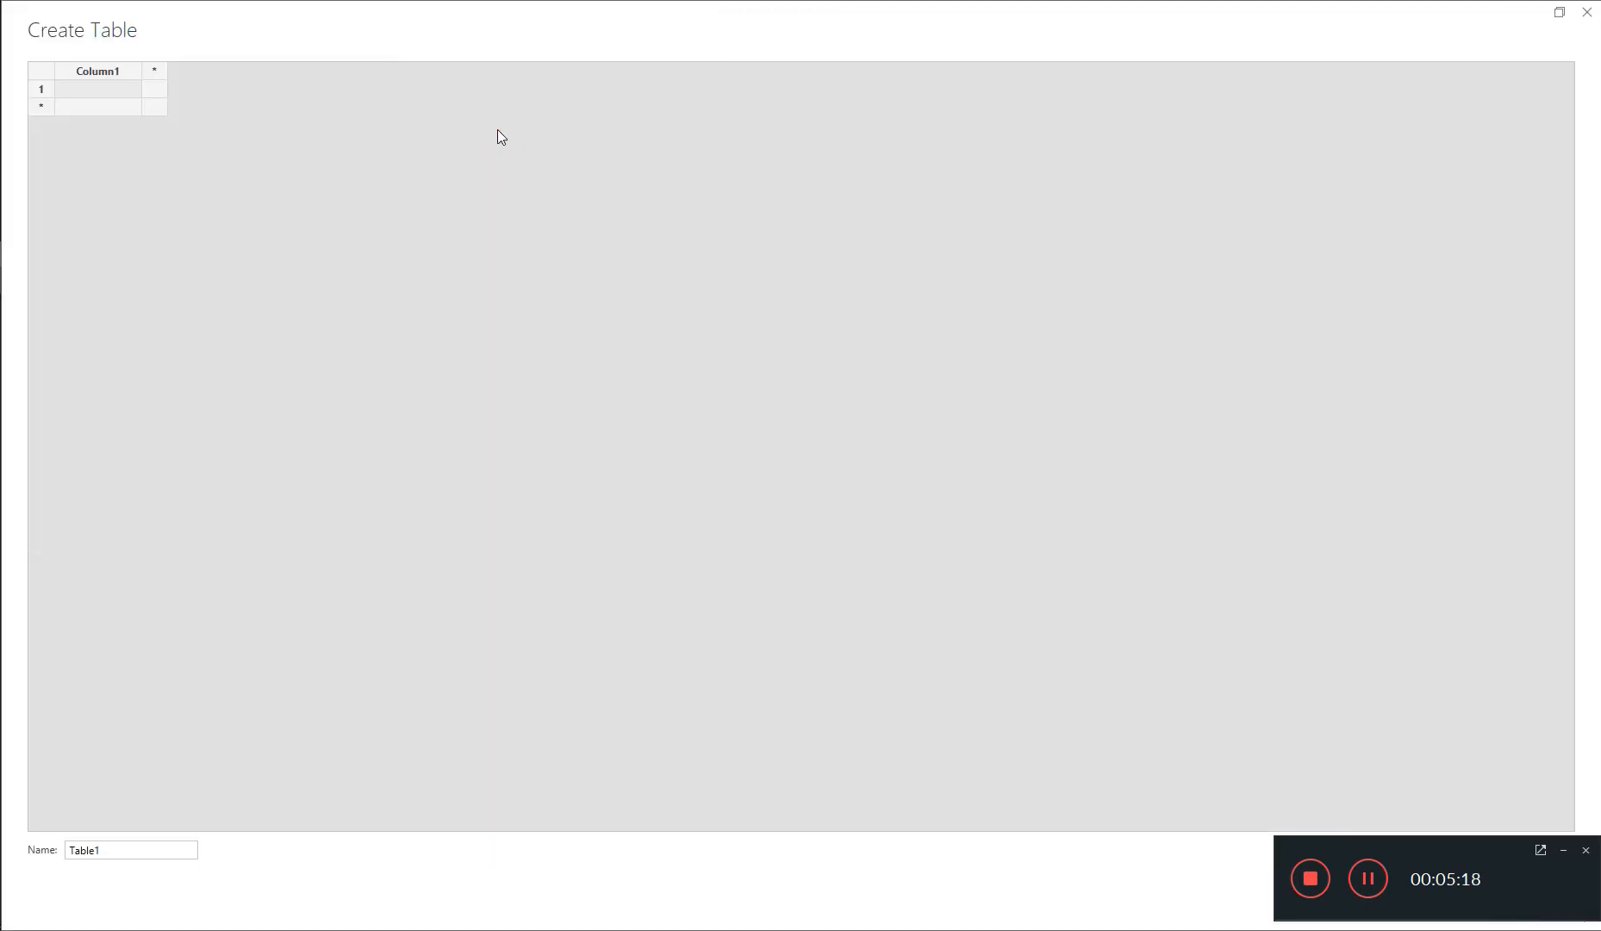
pyautogui.doubleClick(498, 26)
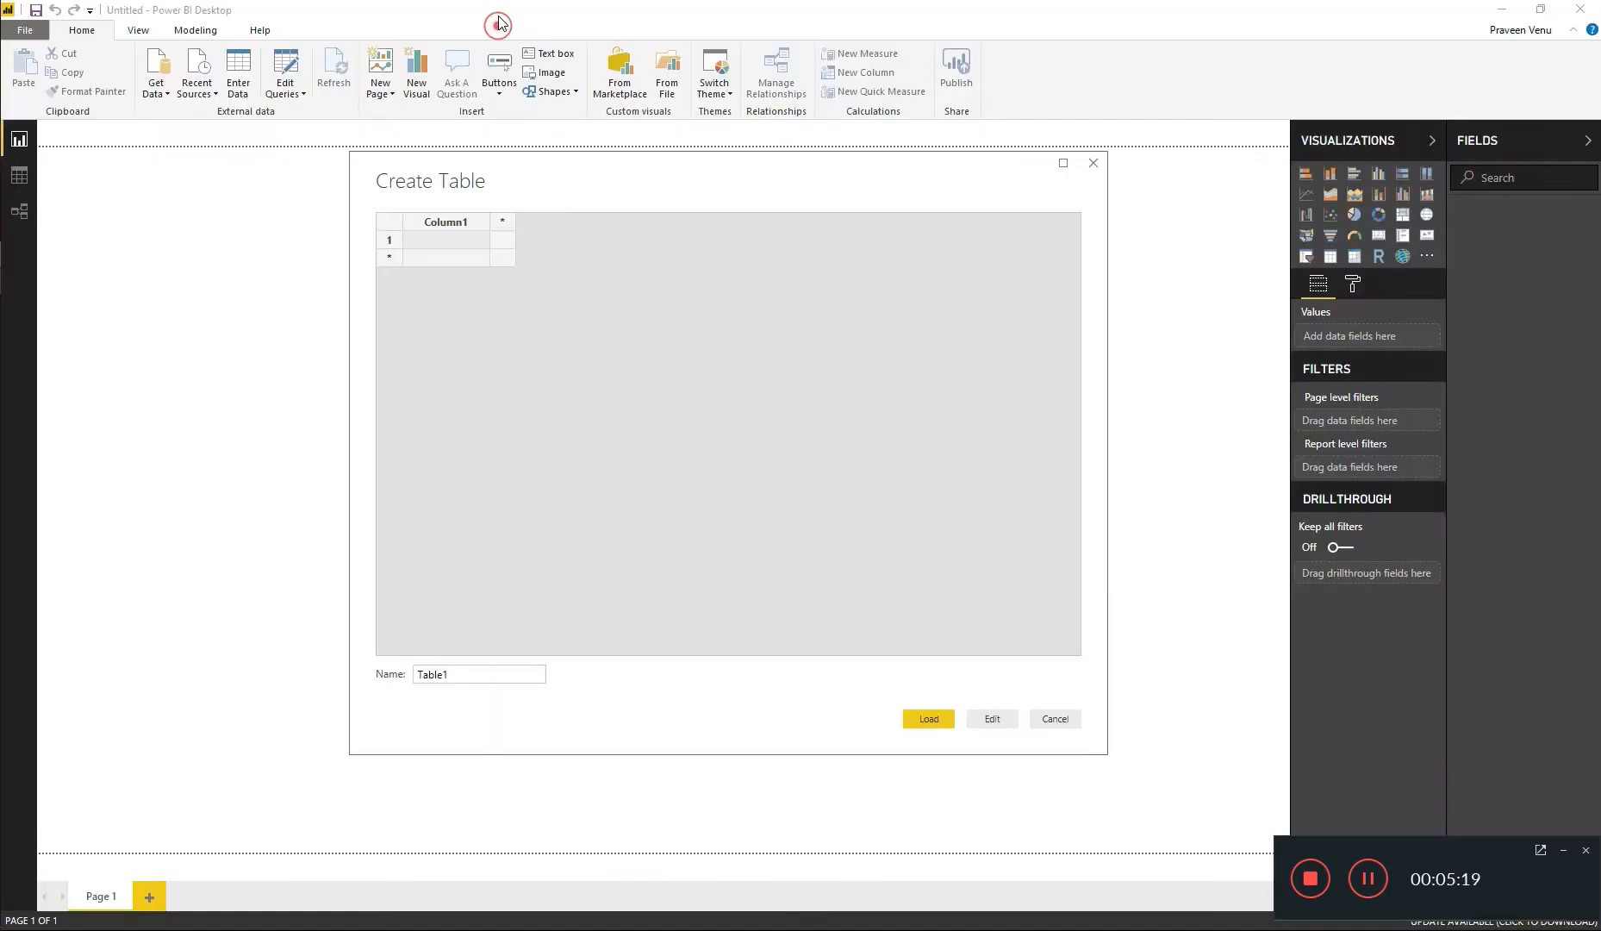
pyautogui.doubleClick(439, 224)
pyautogui.write('Name')
pyautogui.click(505, 232)
pyautogui.write('Salary')
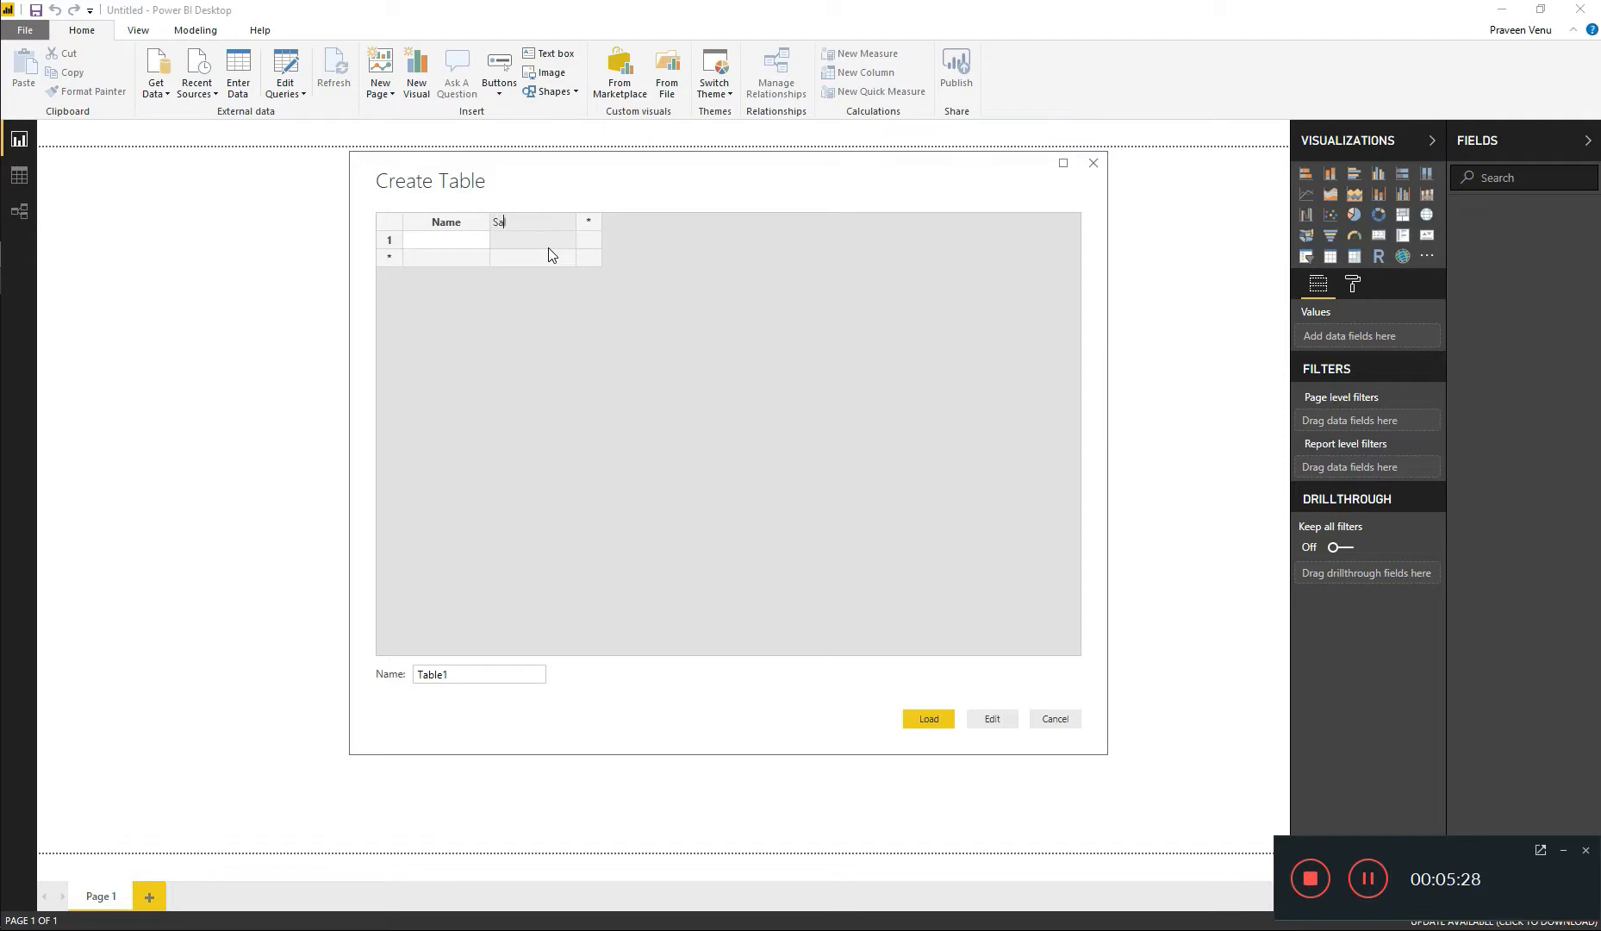
pyautogui.press('Return')
pyautogui.write('Department')
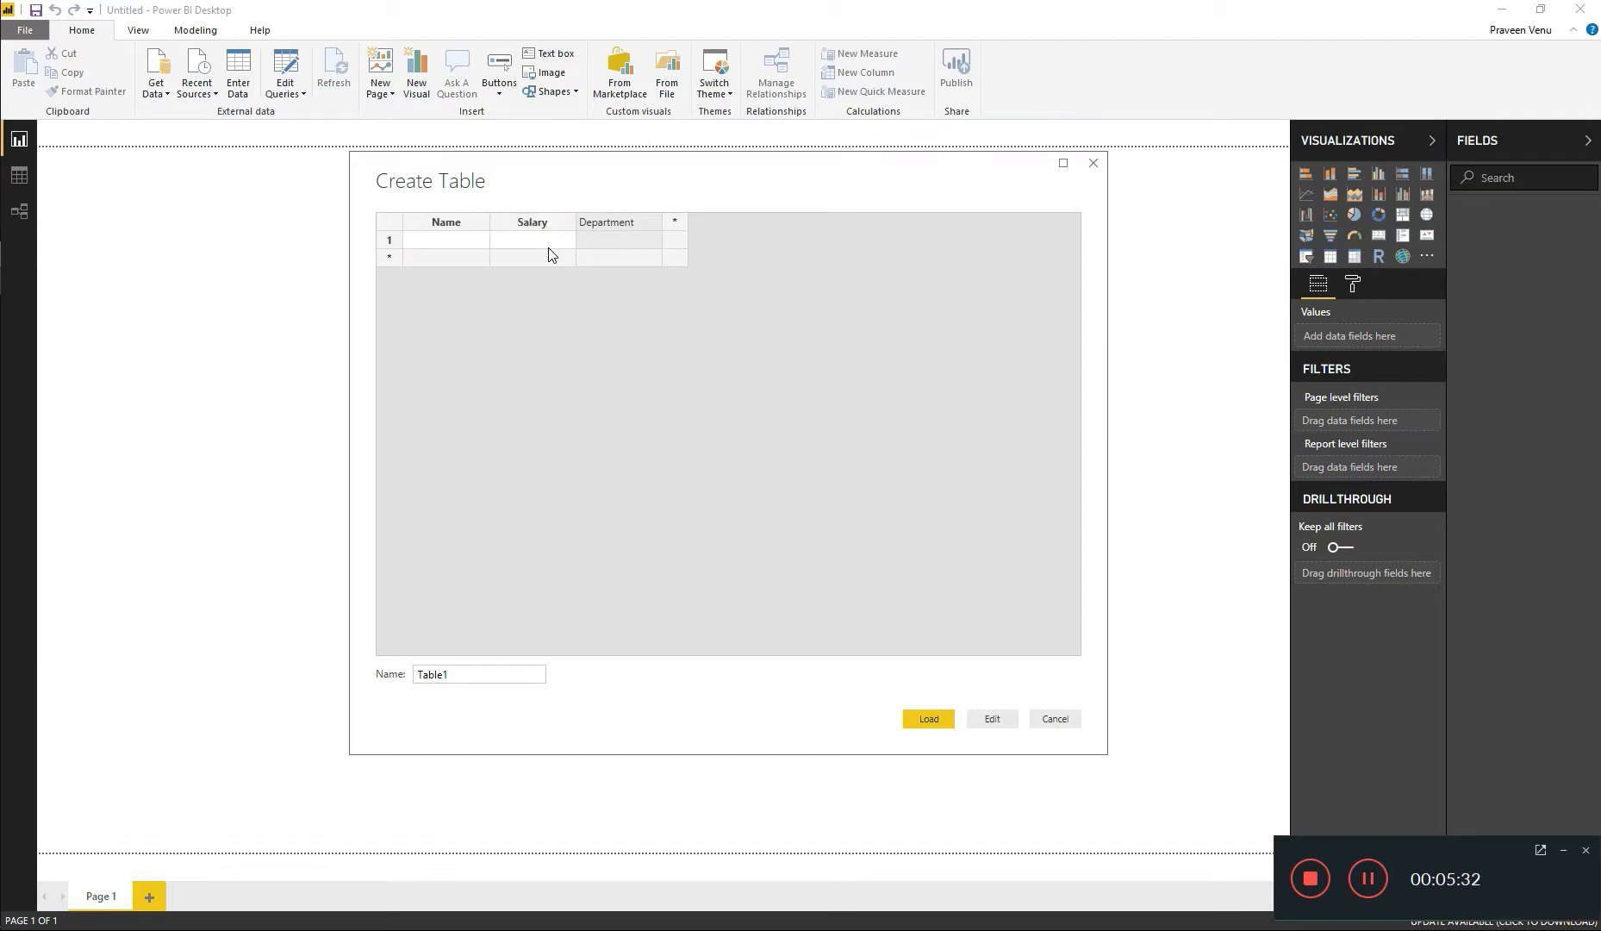
# Step: Fill the first table row with an employee's first name, salary 10000 and department IT
pyautogui.click(444, 241)
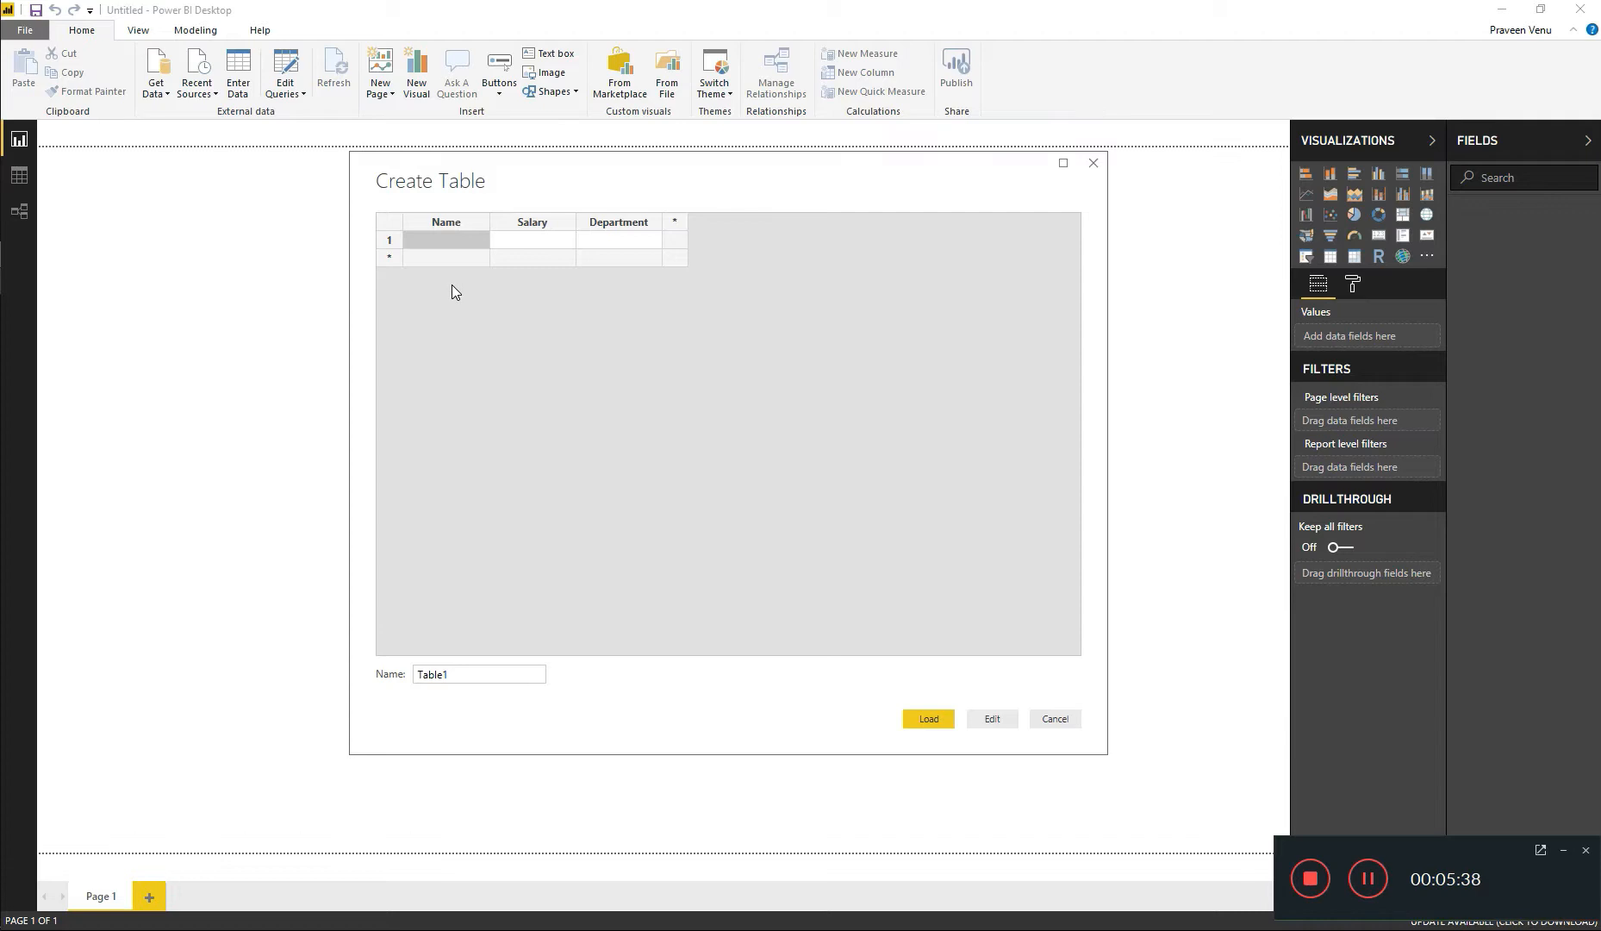
pyautogui.write('John')
pyautogui.press('Tab')
pyautogui.write('10000')
pyautogui.press('Tab')
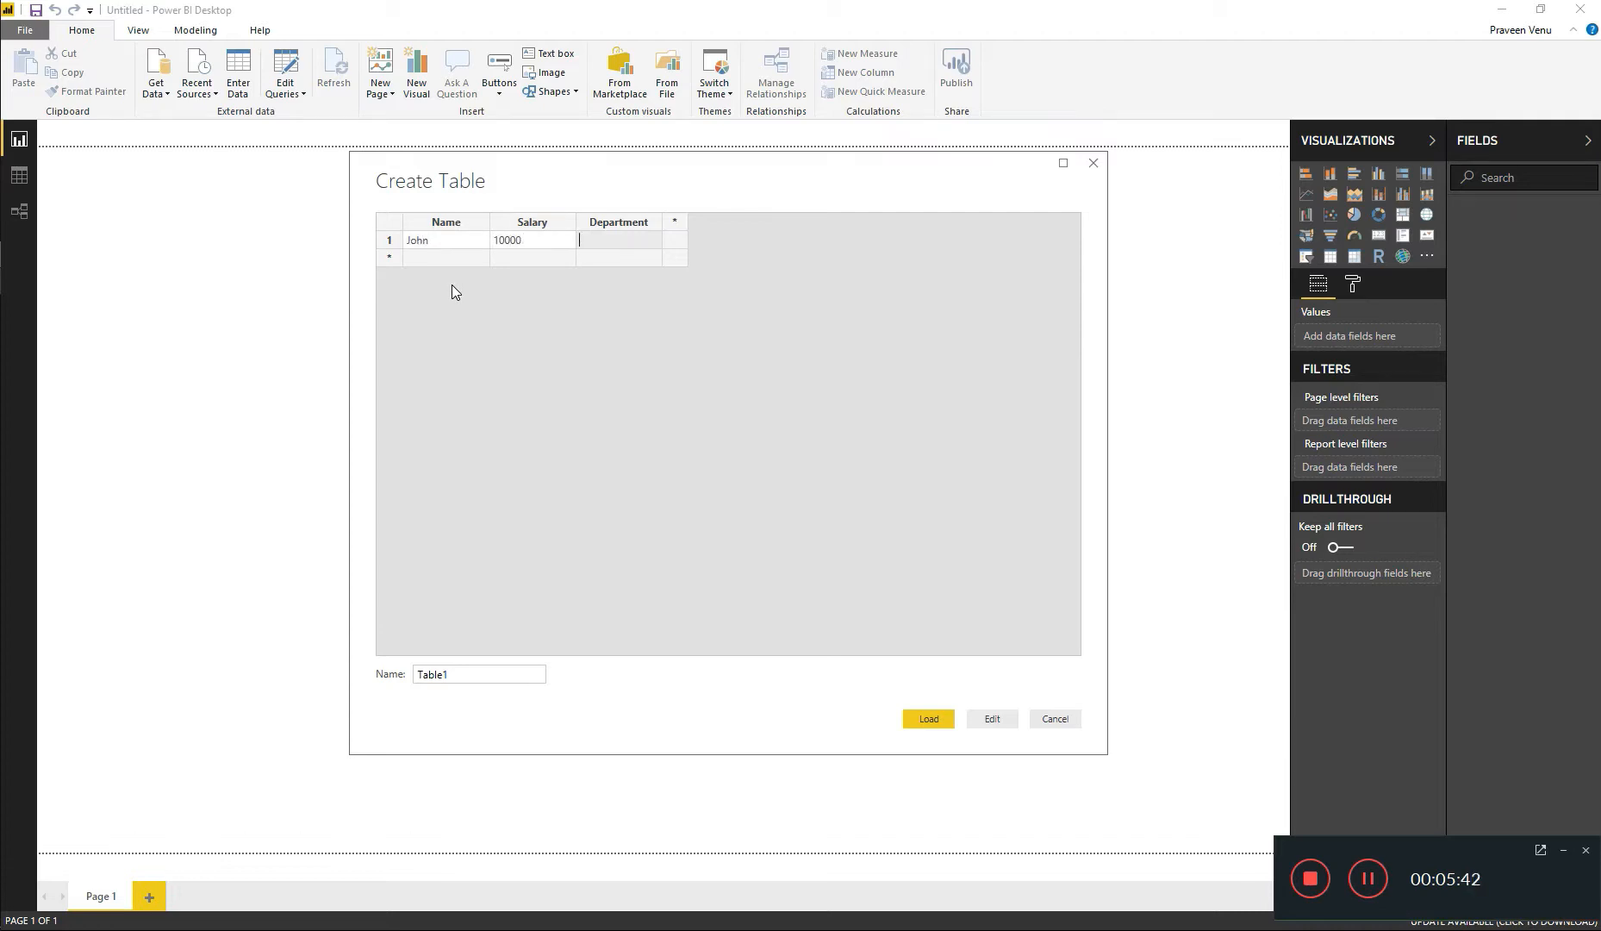
pyautogui.write('IT')
# Step: Add a second row with an employee's first name, salary 15000 and department IT
pyautogui.click(443, 257)
pyautogui.write('Roy')
pyautogui.press('Tab')
pyautogui.write('15000')
pyautogui.press('Tab')
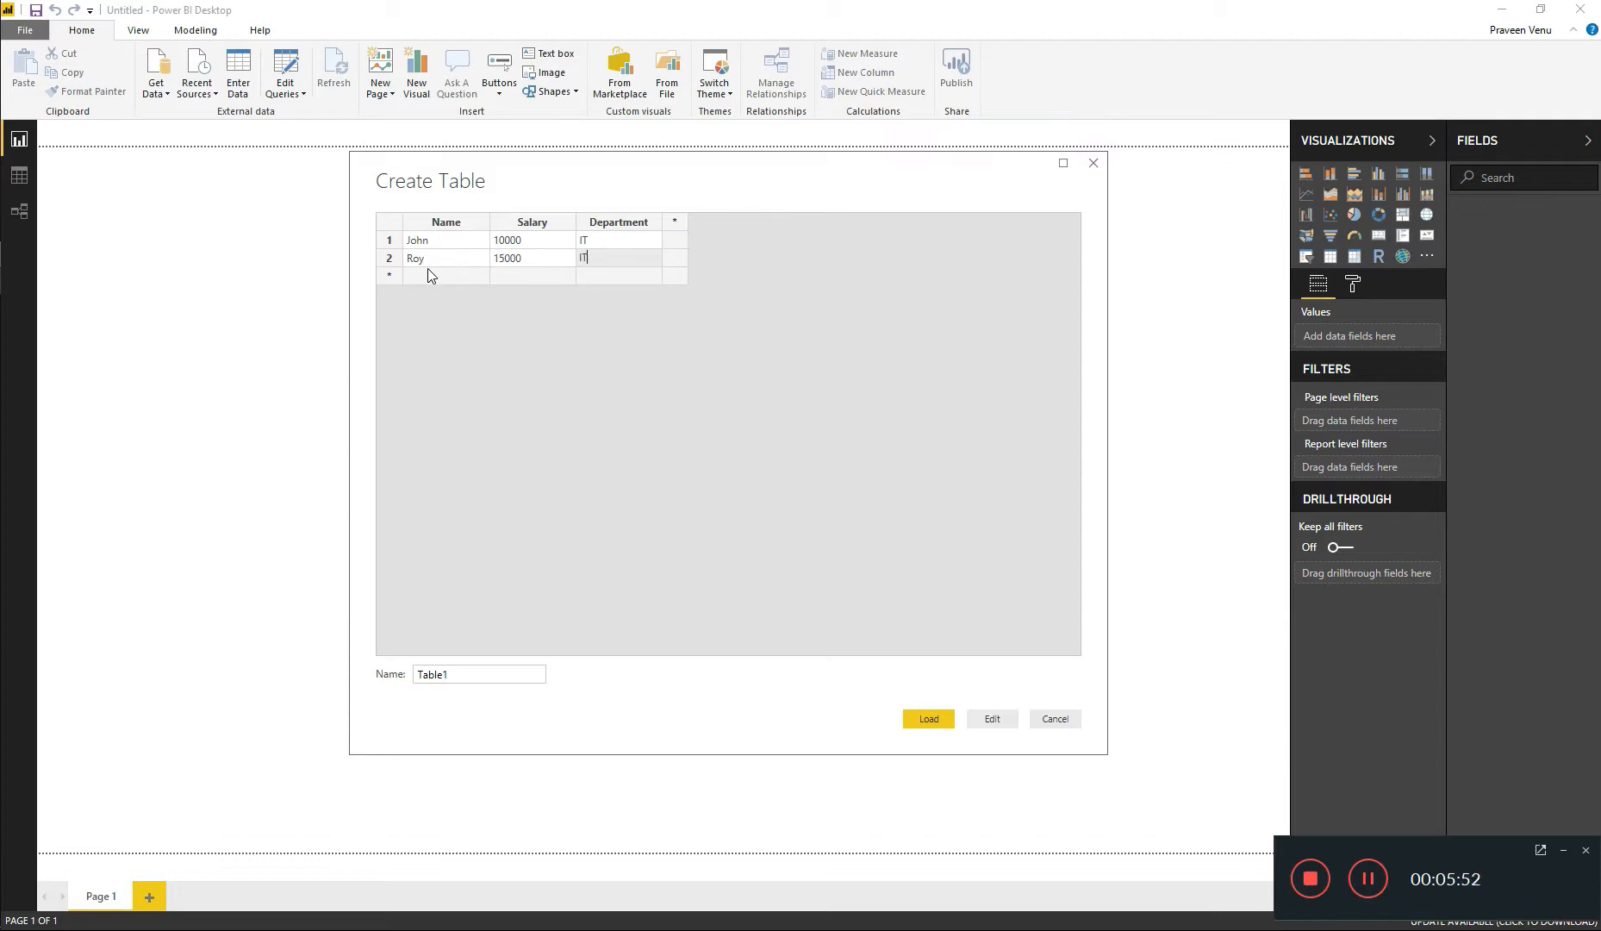
# Step: Add a third row with an employee's first name, salary 5000 and department Admin
pyautogui.click(426, 276)
pyautogui.write('Paul')
pyautogui.press('Tab')
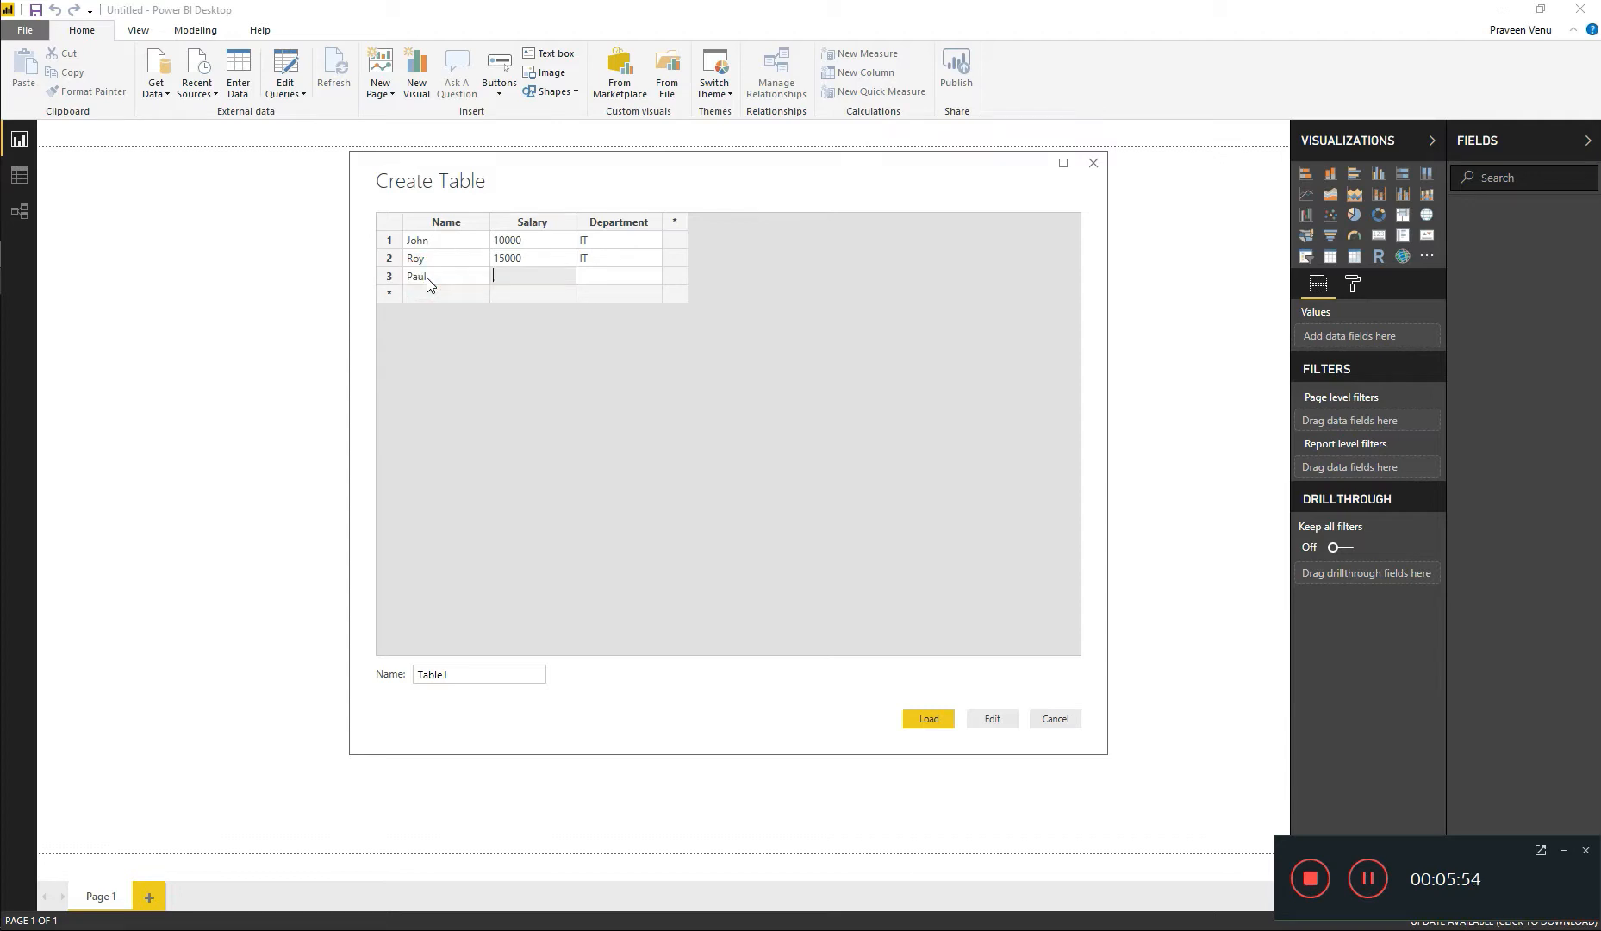
pyautogui.write('50000')
pyautogui.press('BackSpace')
pyautogui.press('Tab')
pyautogui.write('Admin')
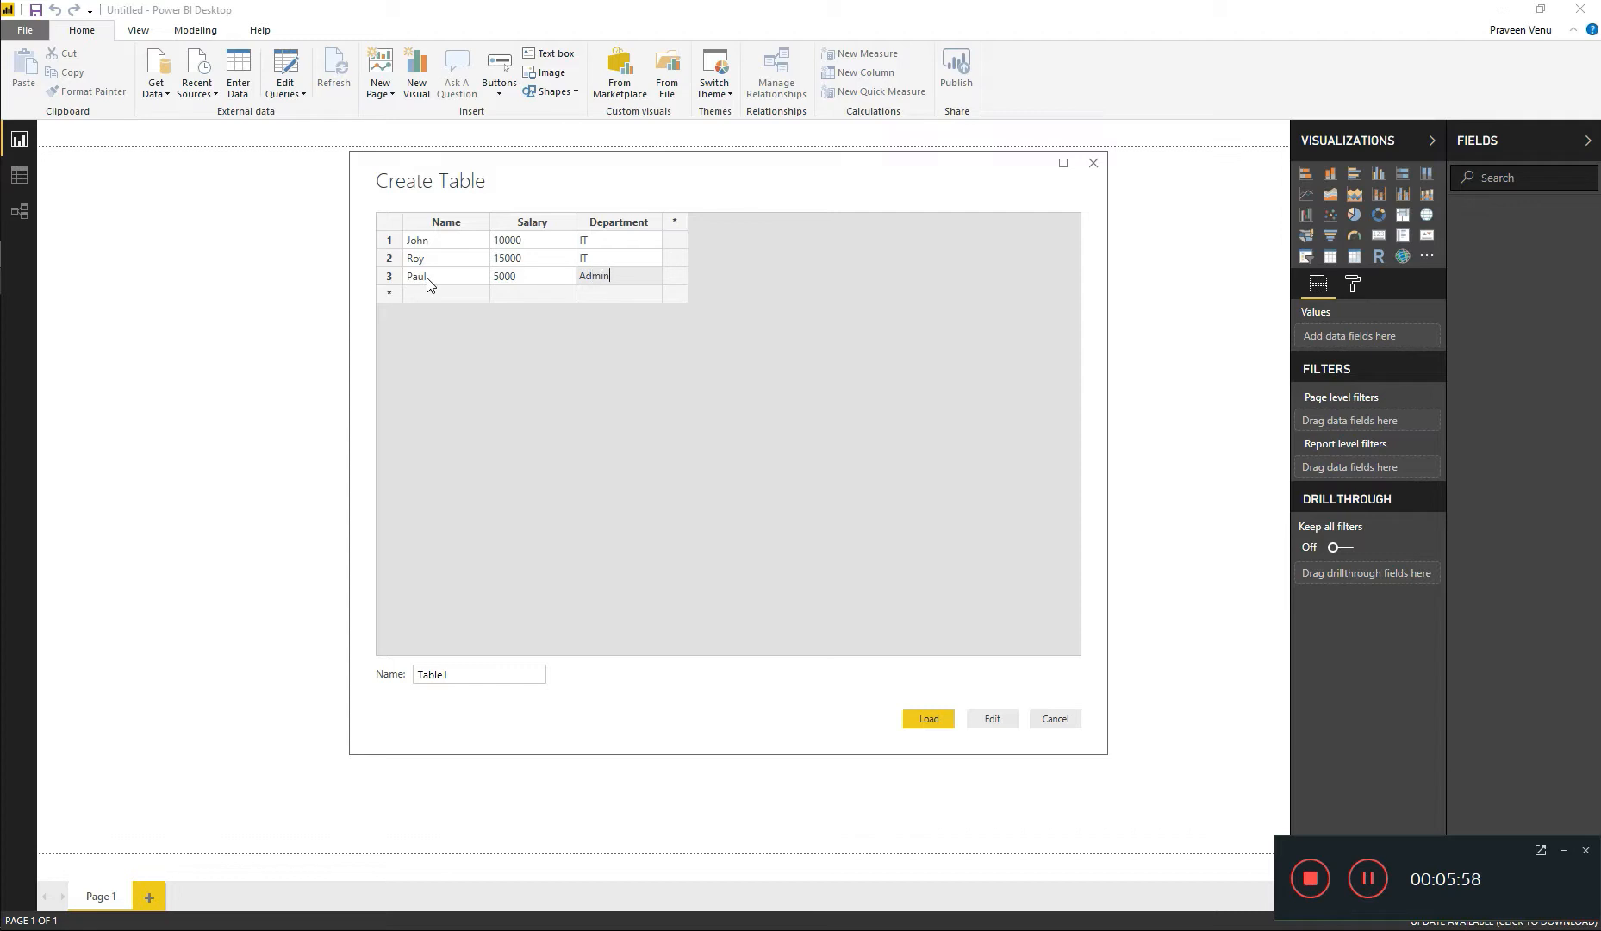
# Step: Add a fourth row with an employee's first name, salary 6000 and department Admin
pyautogui.click(445, 295)
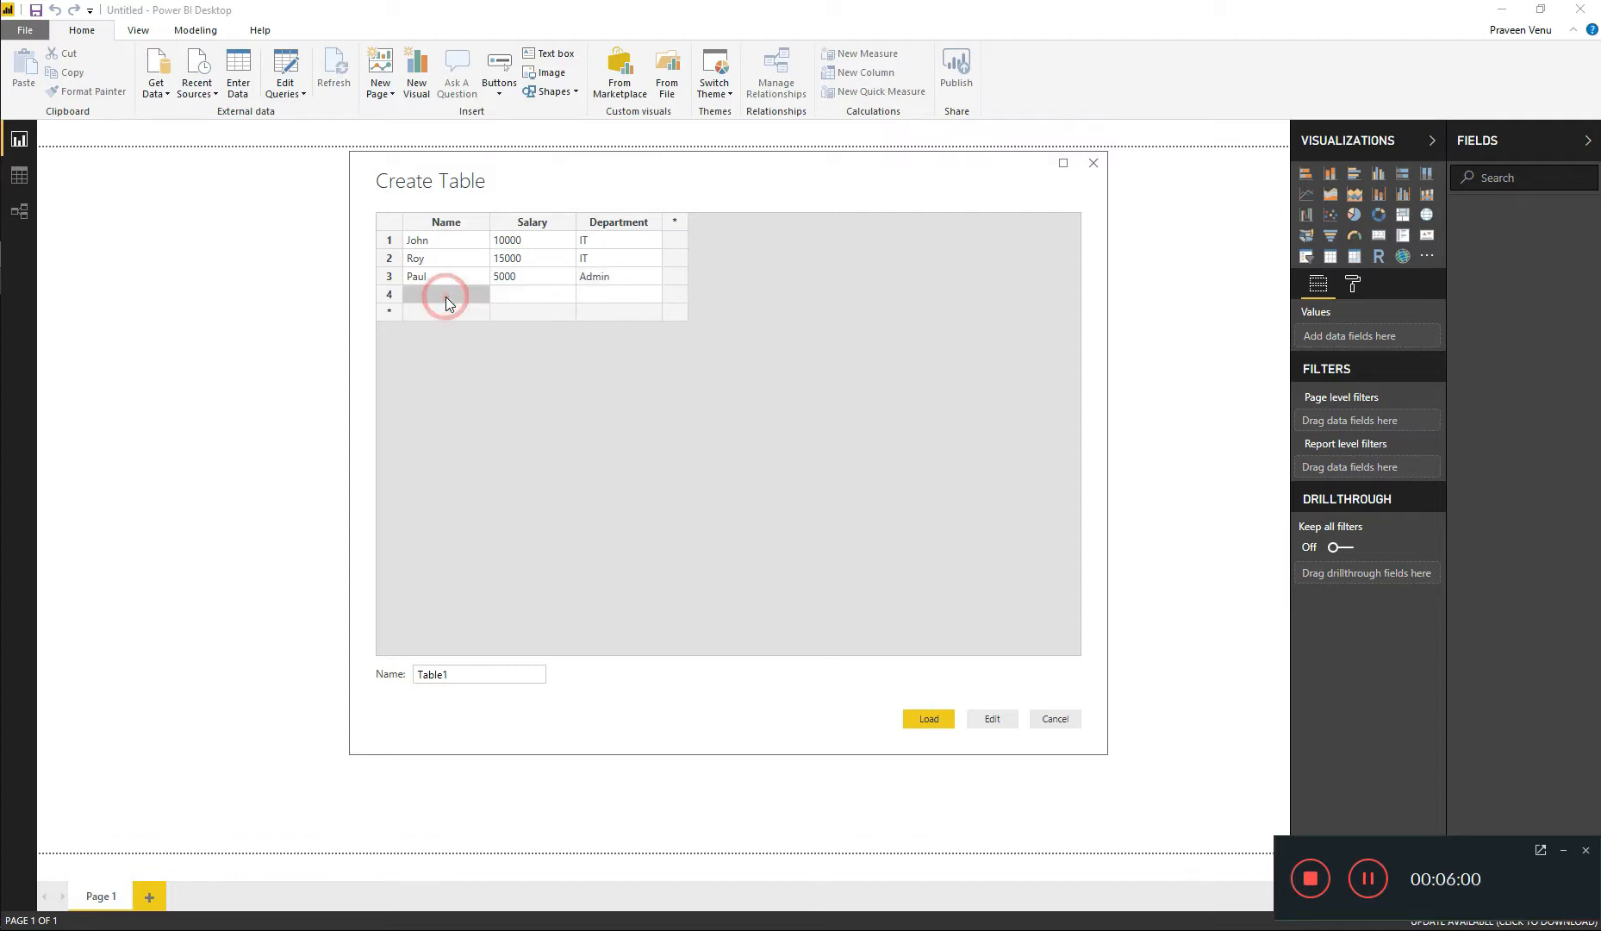
pyautogui.write('Jacob')
pyautogui.press('Tab')
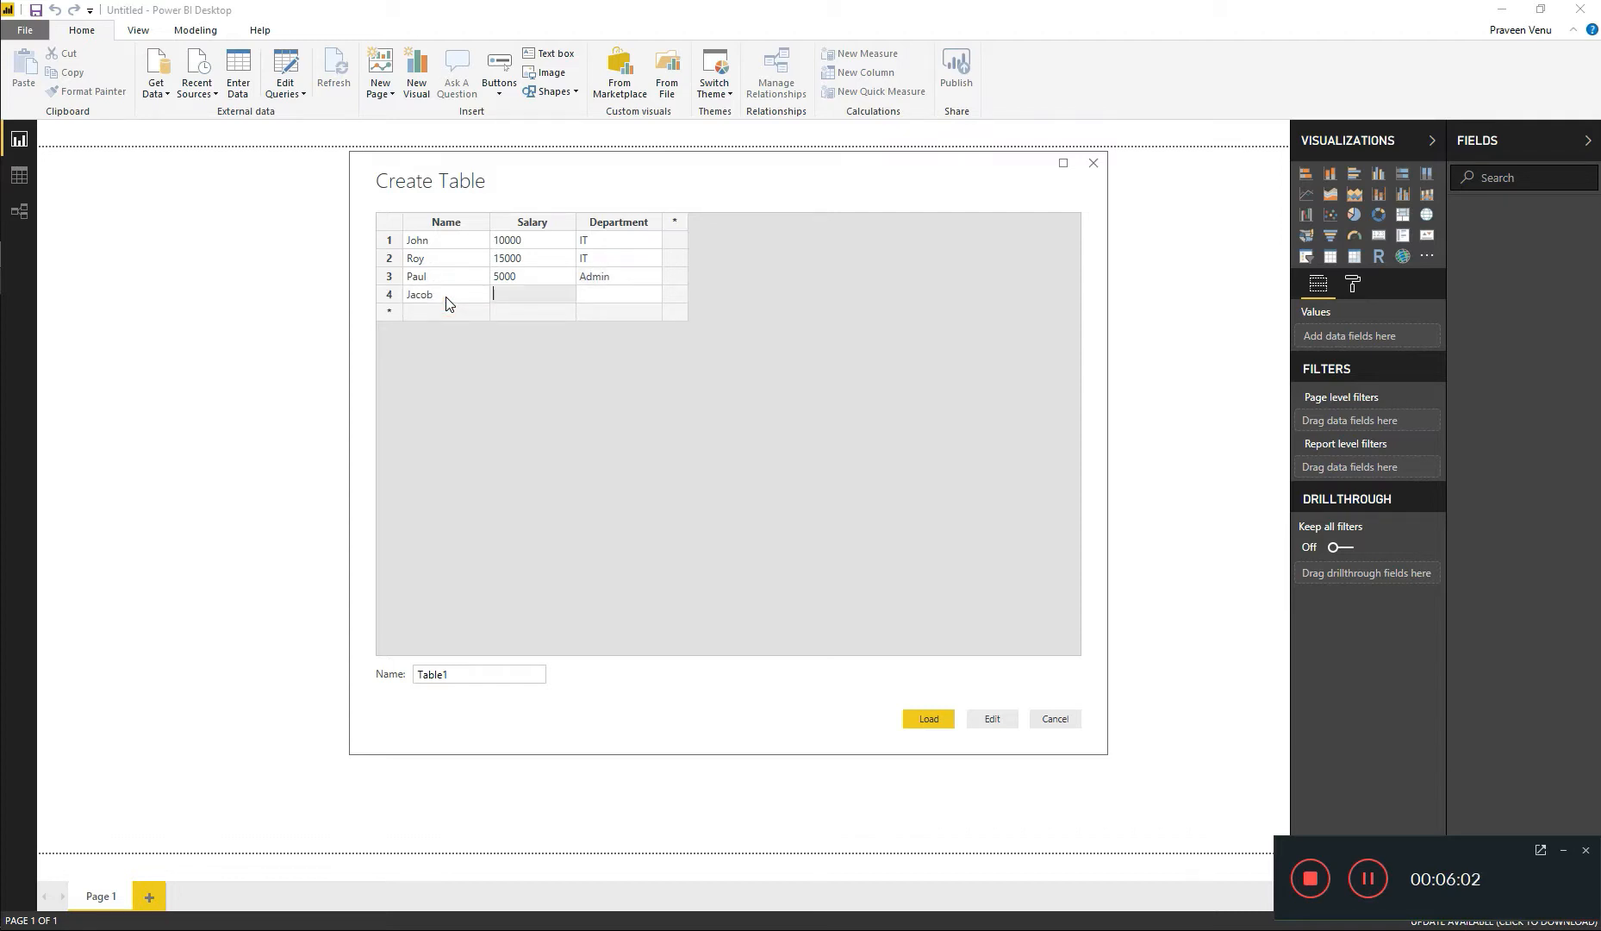
pyautogui.write('6000')
pyautogui.press('Tab')
pyautogui.write('Admin')
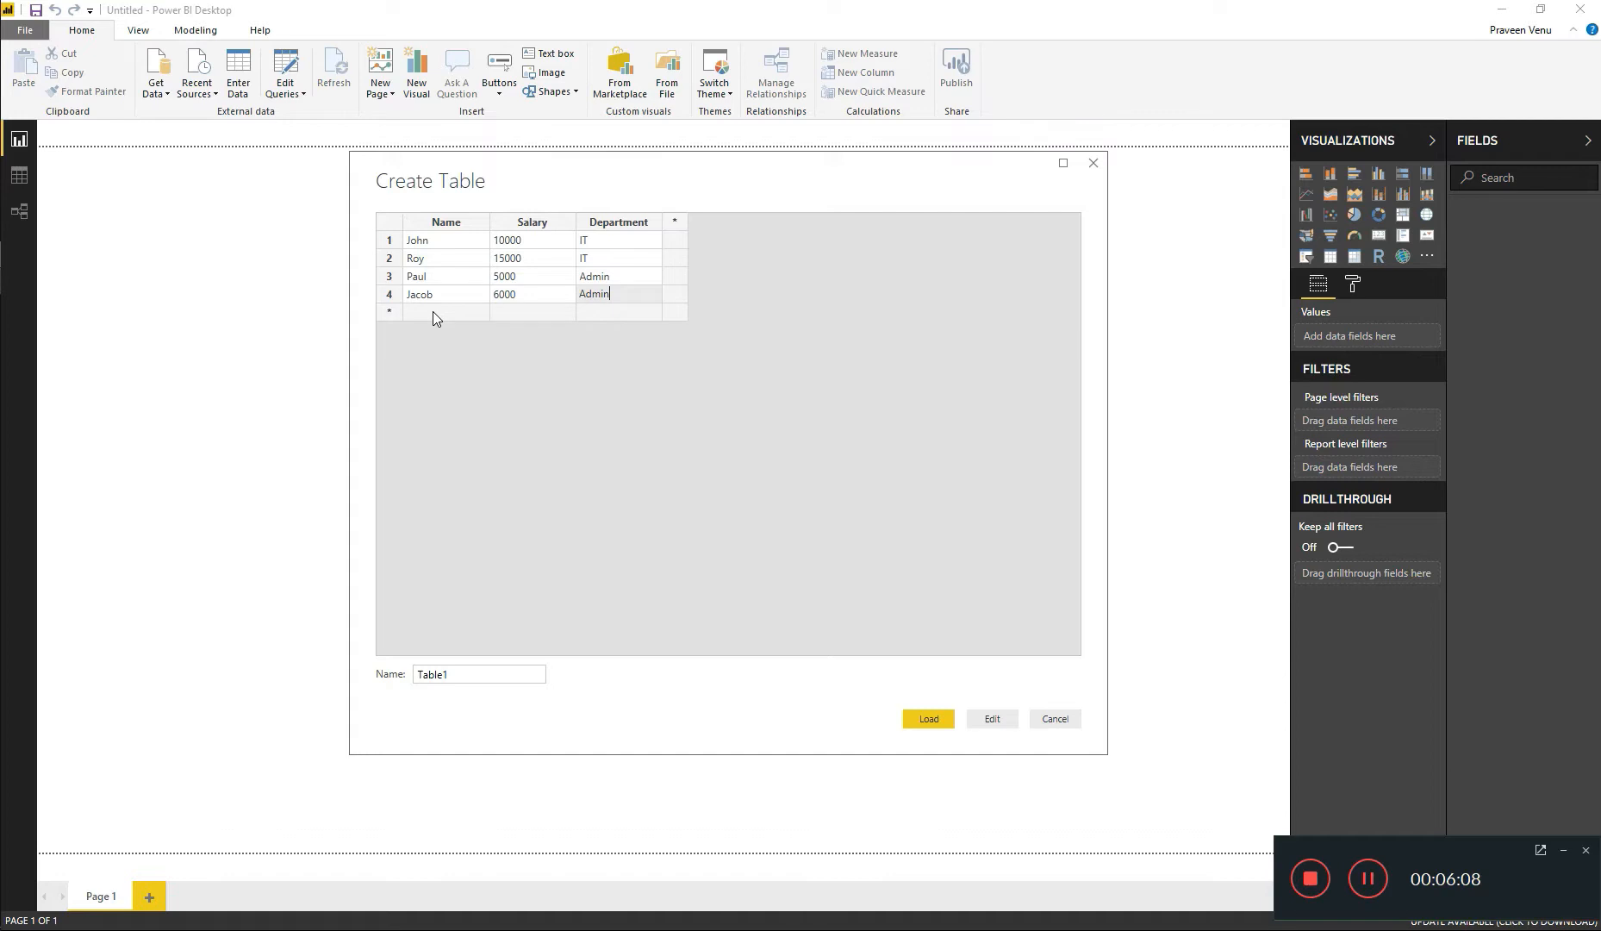
# Step: Add a fifth row with an employee's first name, salary 8000 and department HR
pyautogui.click(433, 312)
pyautogui.write('Tom')
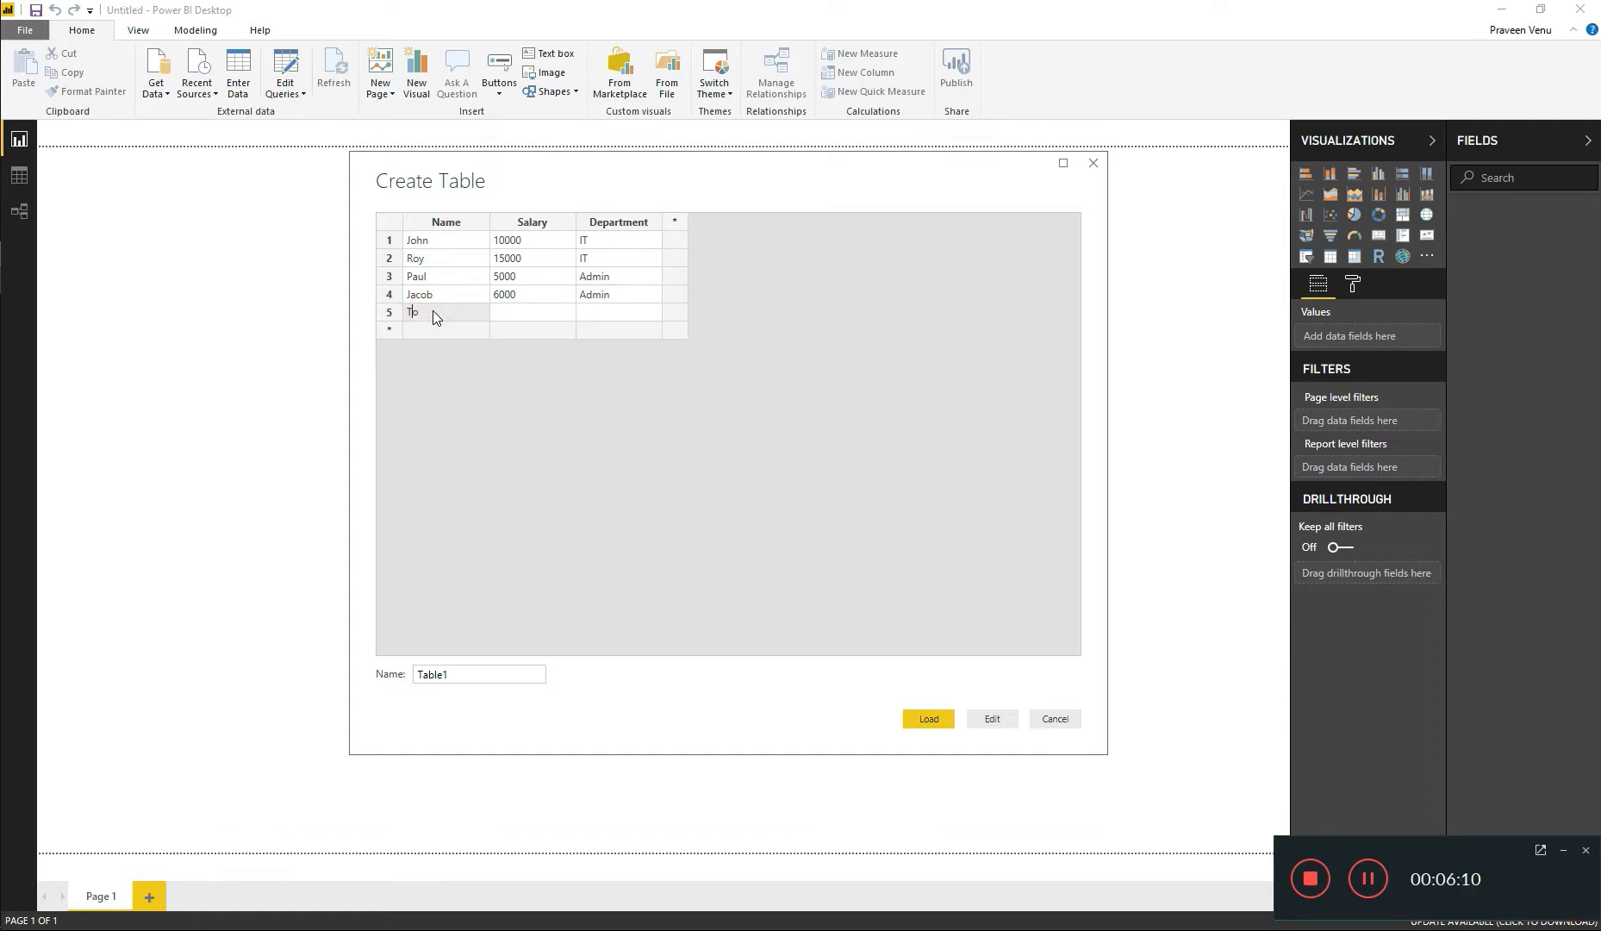
pyautogui.press('Tab')
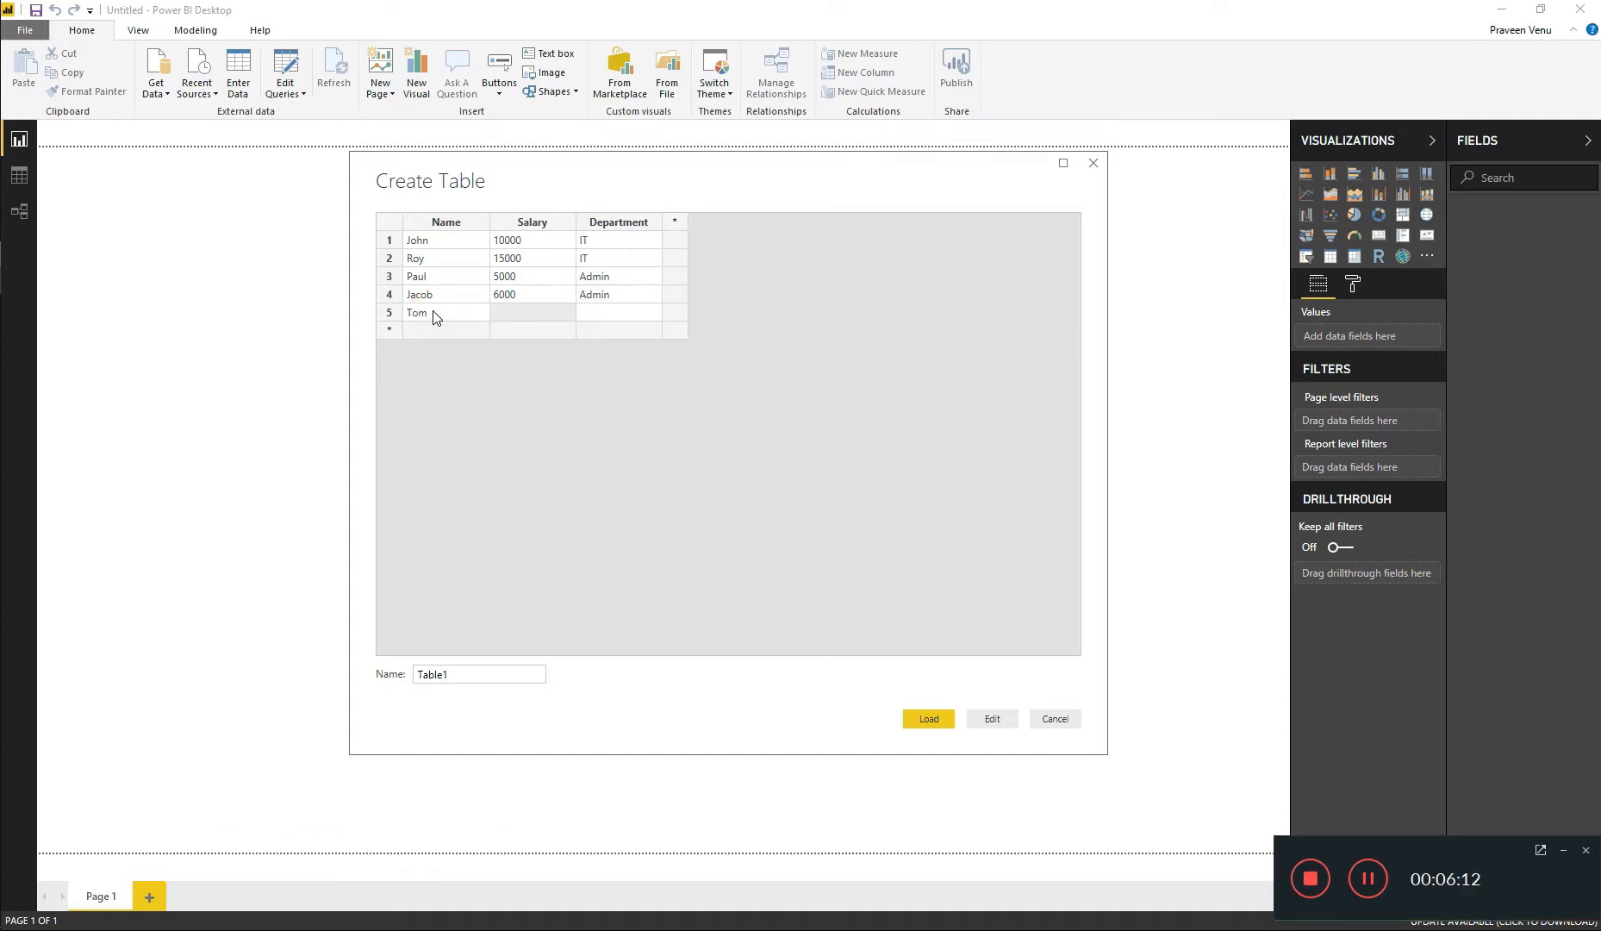
pyautogui.write('8000')
pyautogui.press('Tab')
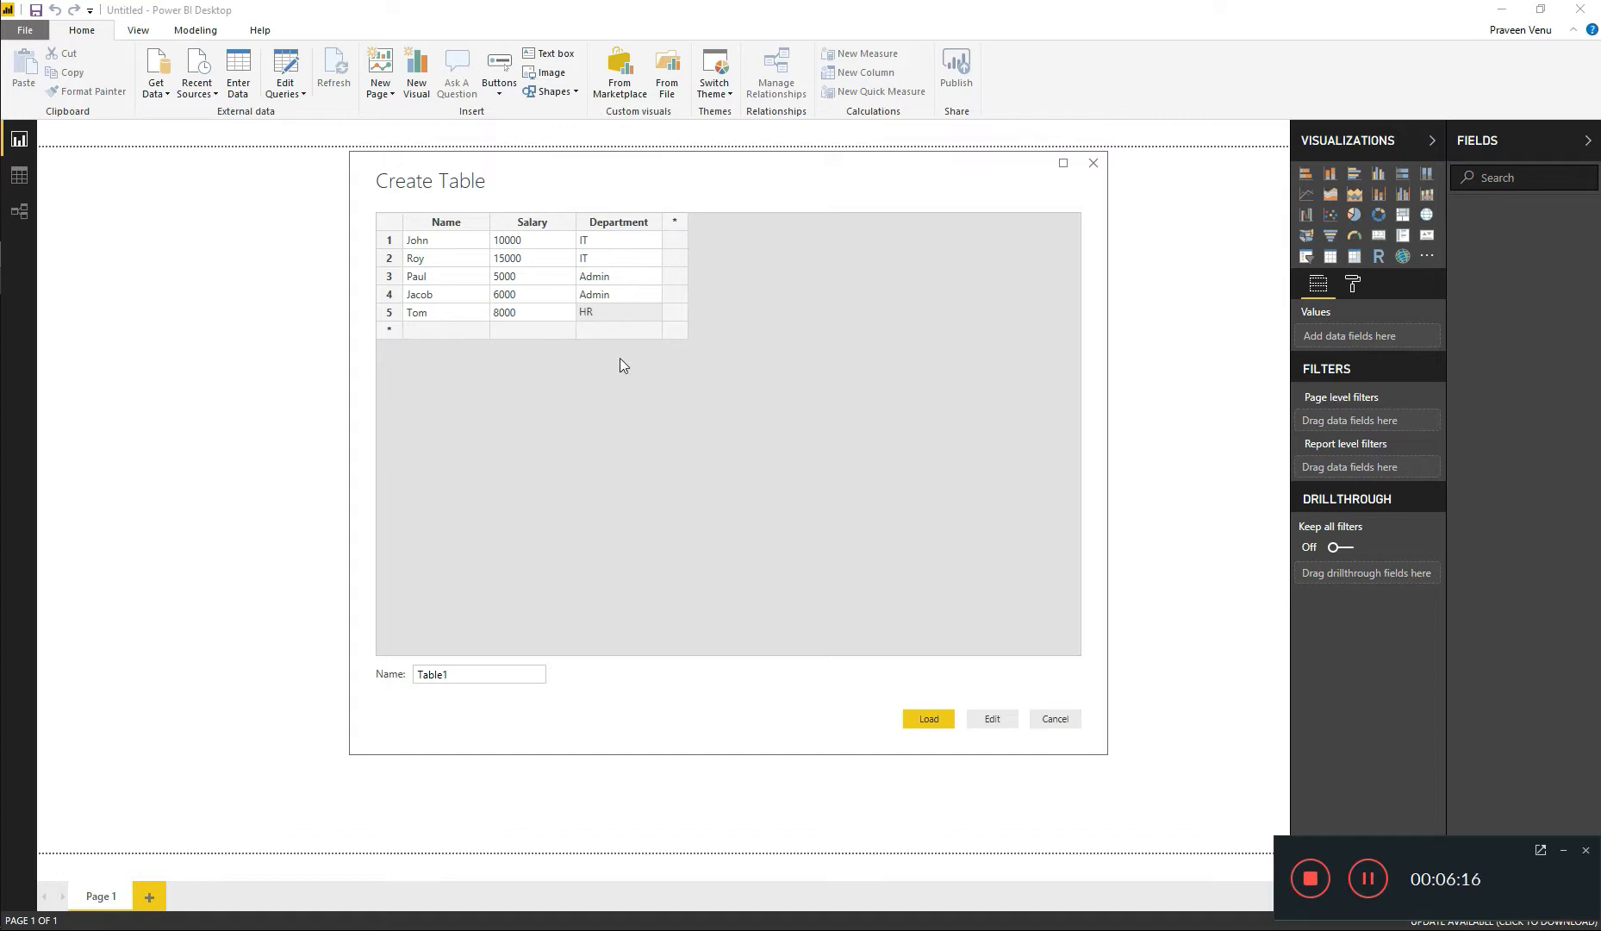
# Step: Name the table Employee and load it into the report
pyautogui.doubleClick(433, 673)
pyautogui.write('Employee')
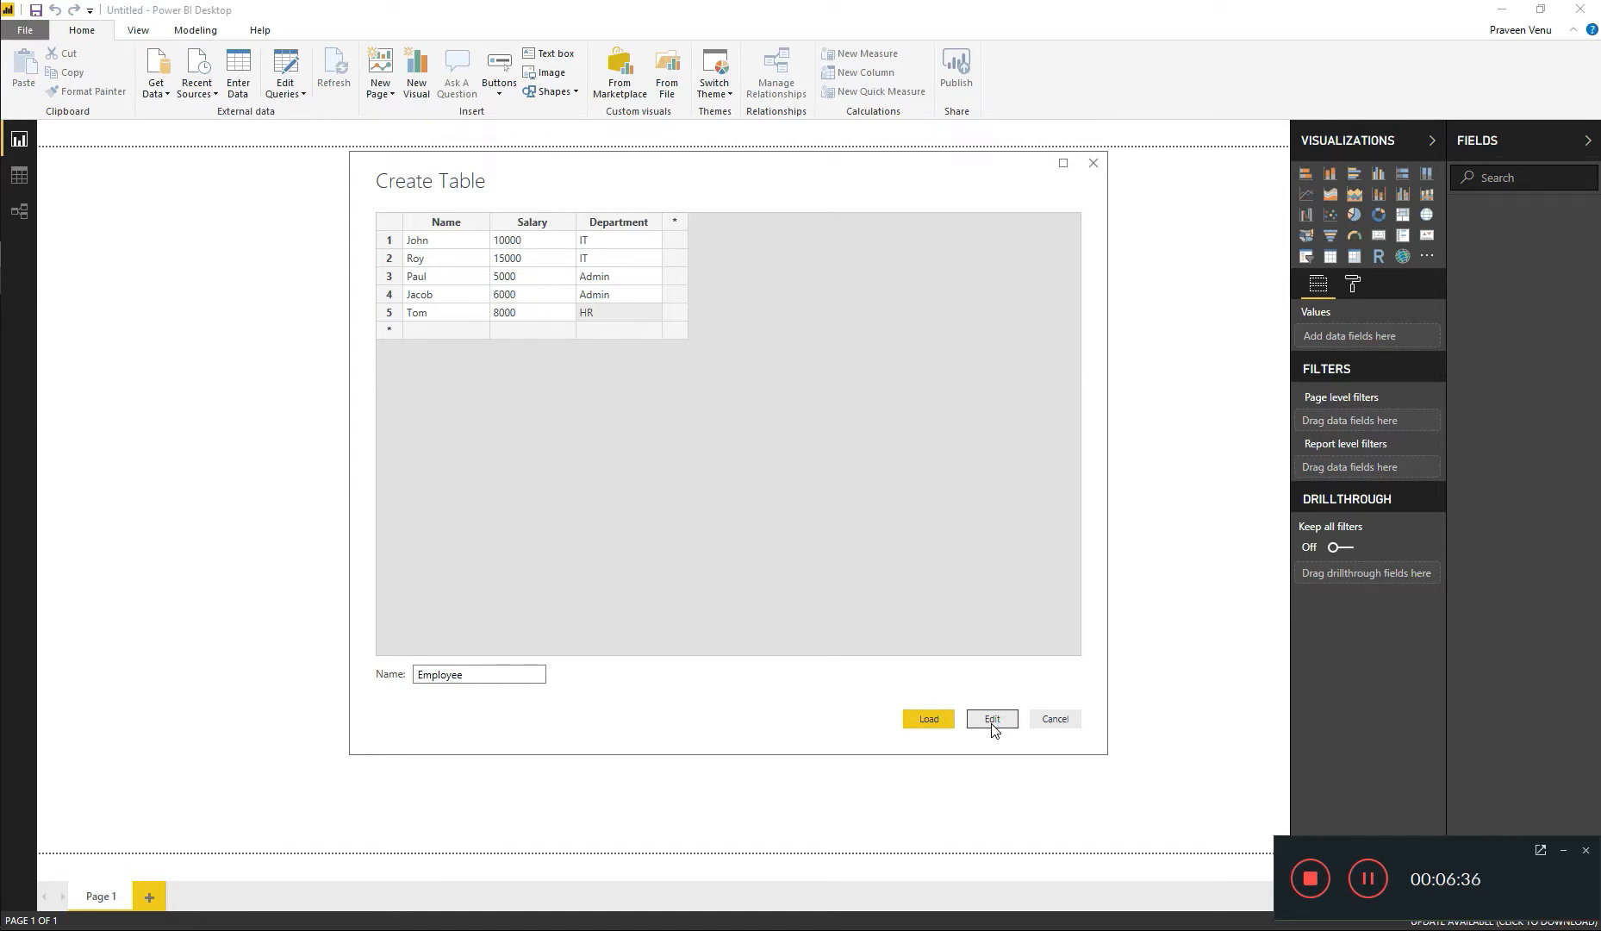
pyautogui.click(931, 722)
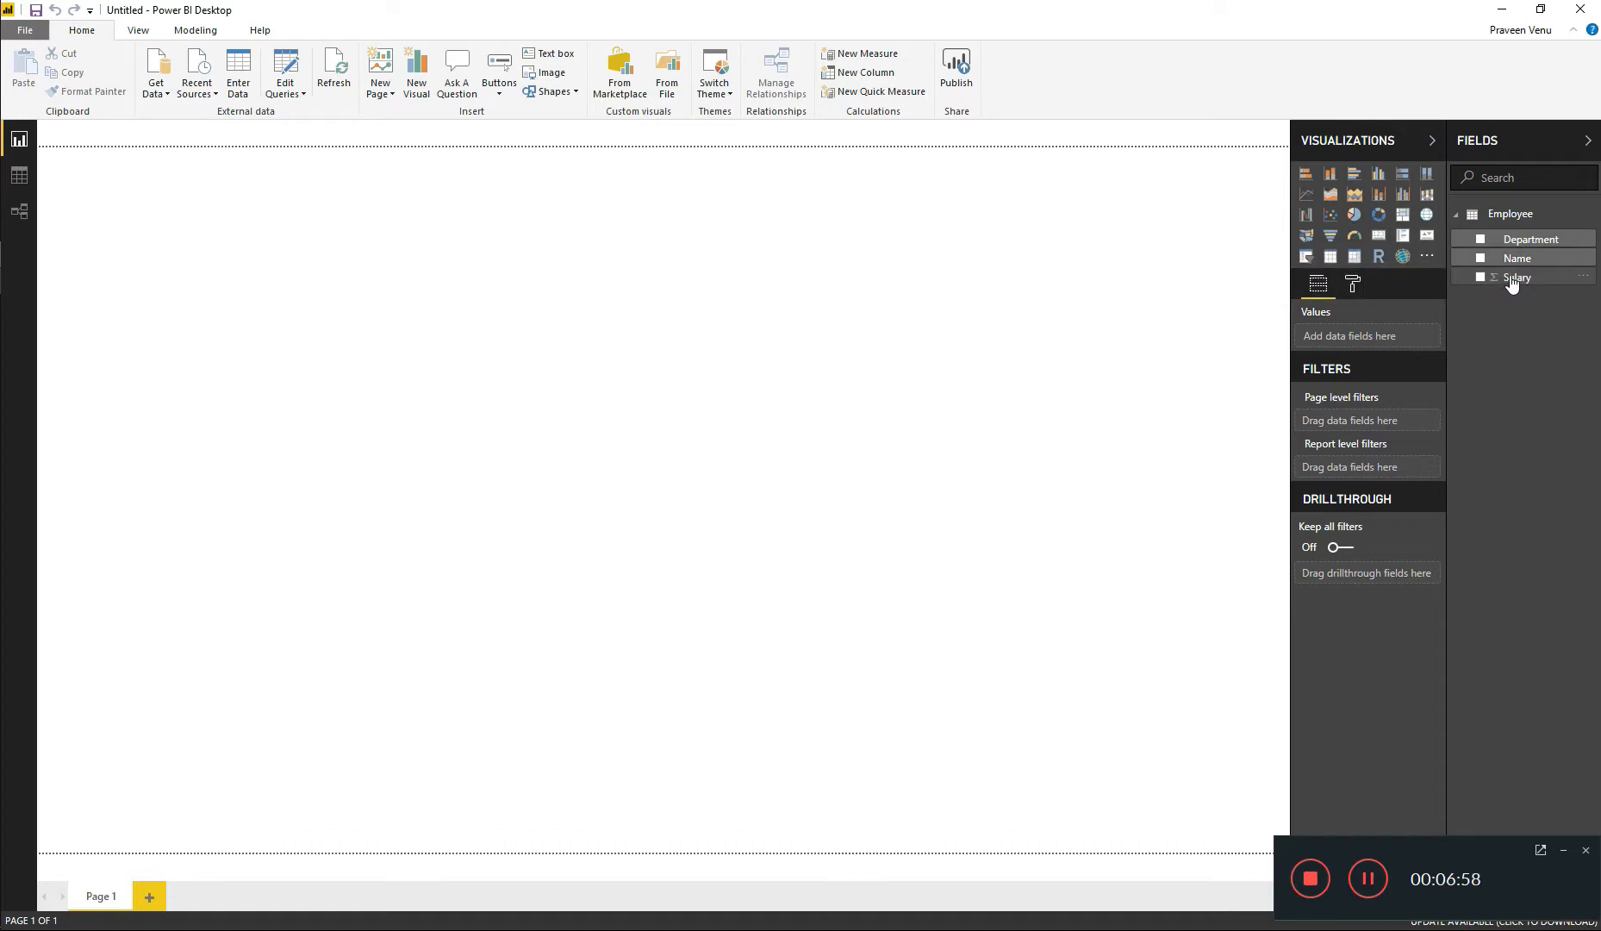
# Step: Open the Employee table's query for editing and highlight its name in the query settings
pyautogui.rightClick(1522, 222)
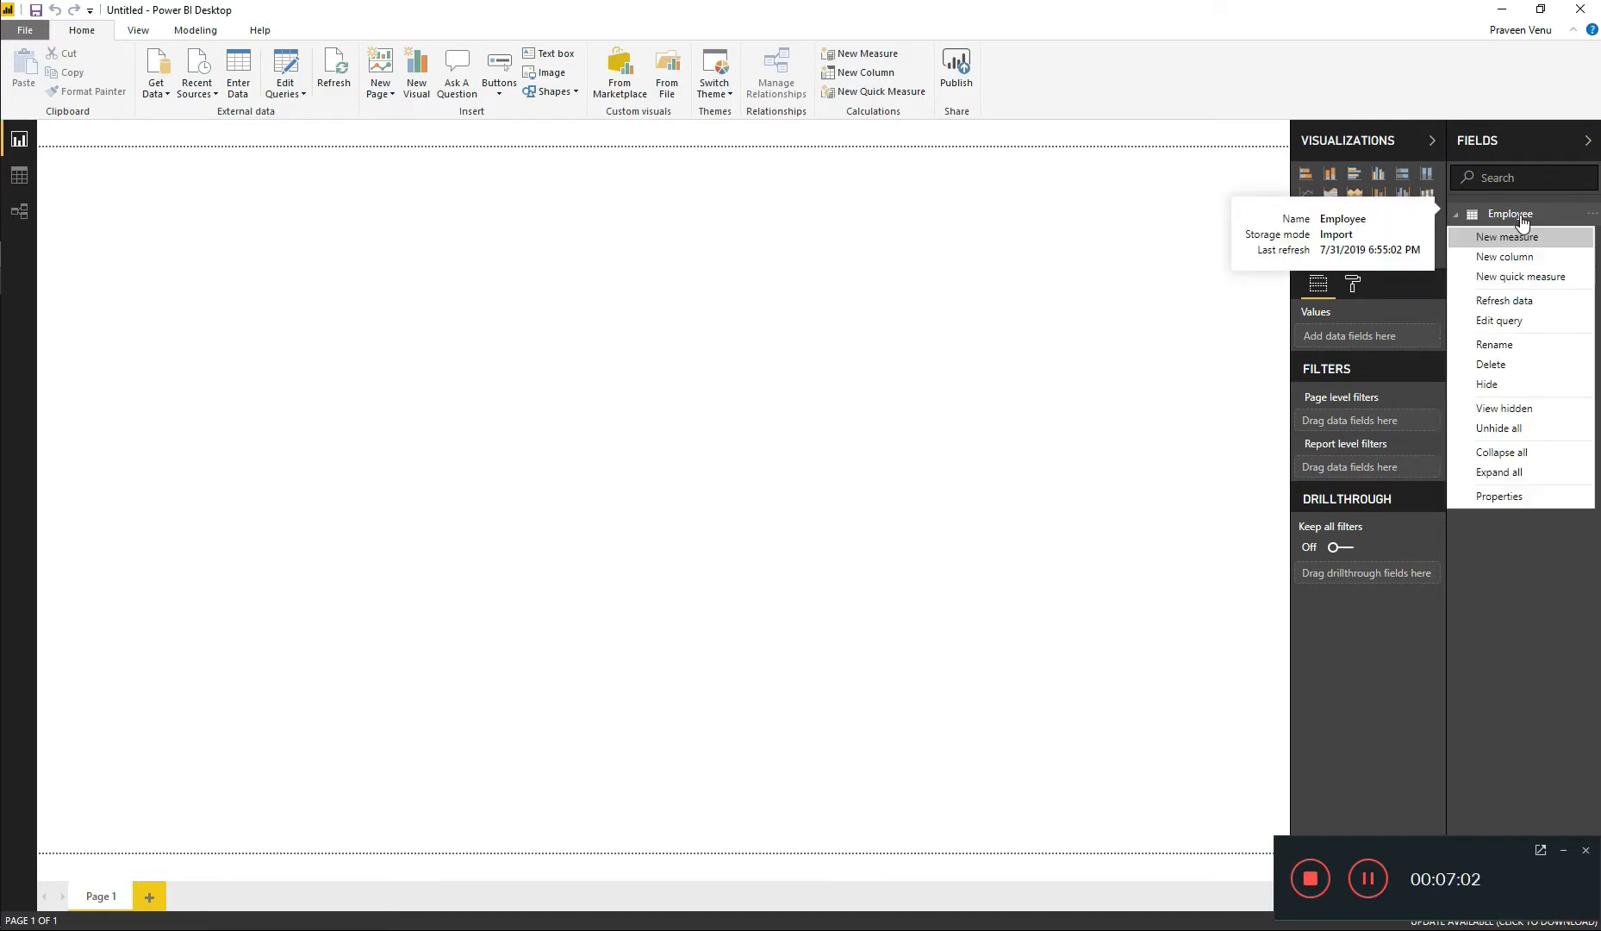
pyautogui.click(1499, 321)
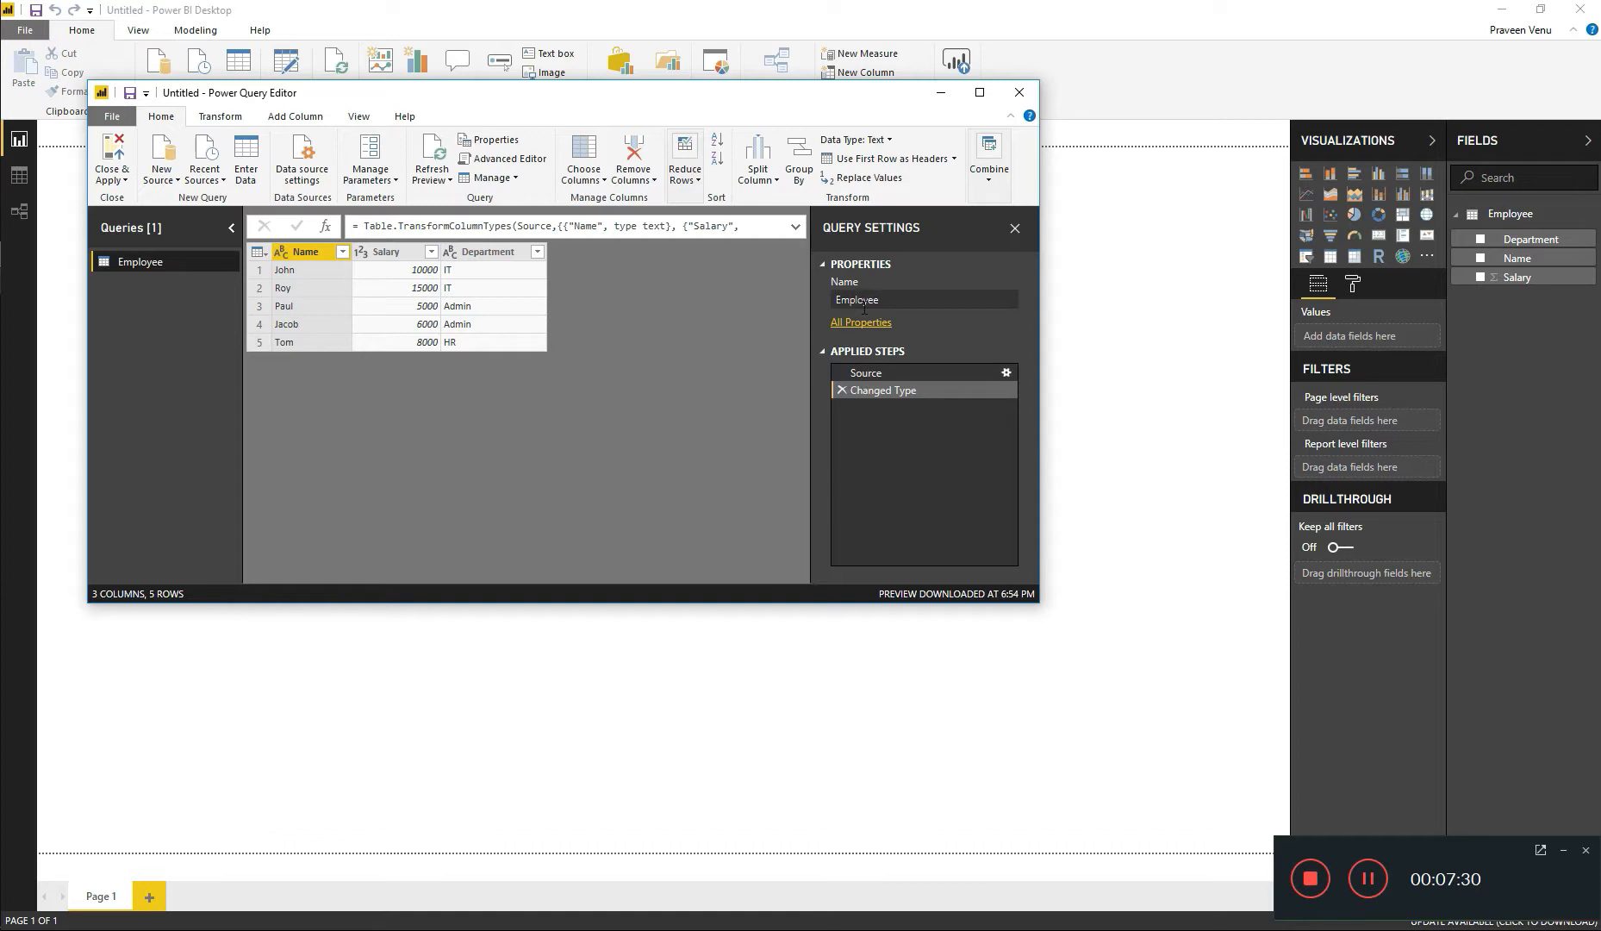
pyautogui.moveTo(890, 300); pyautogui.dragTo(825, 298)
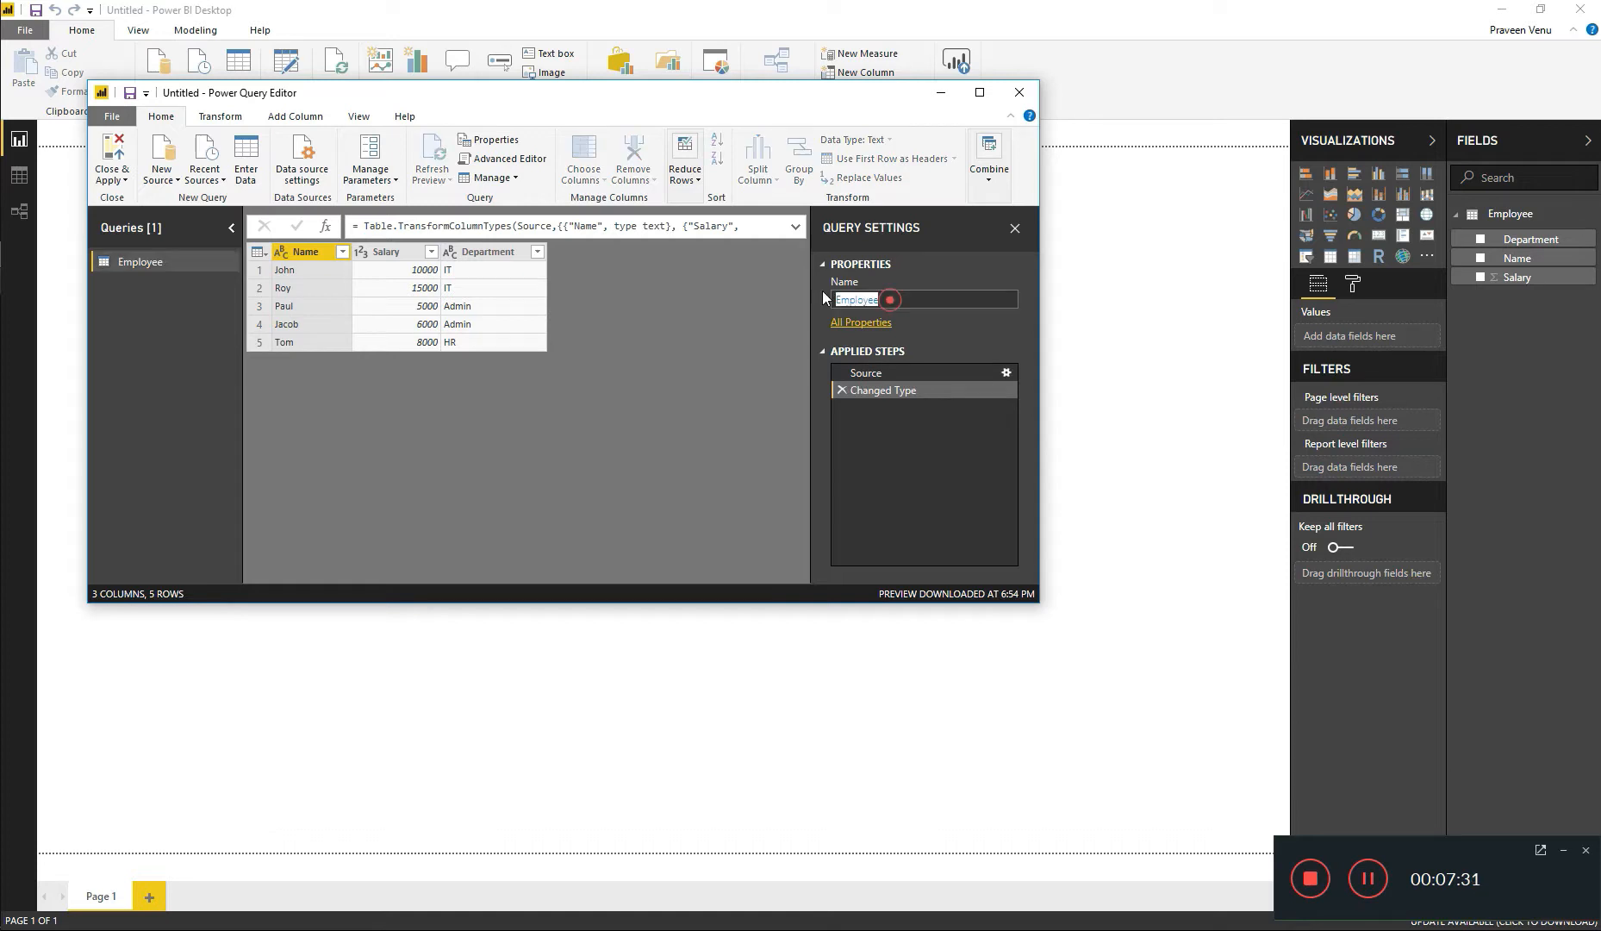
# Step: Examine the query's Source step, its underlying table data, and the column types before and after the Changed Type step
pyautogui.click(886, 373)
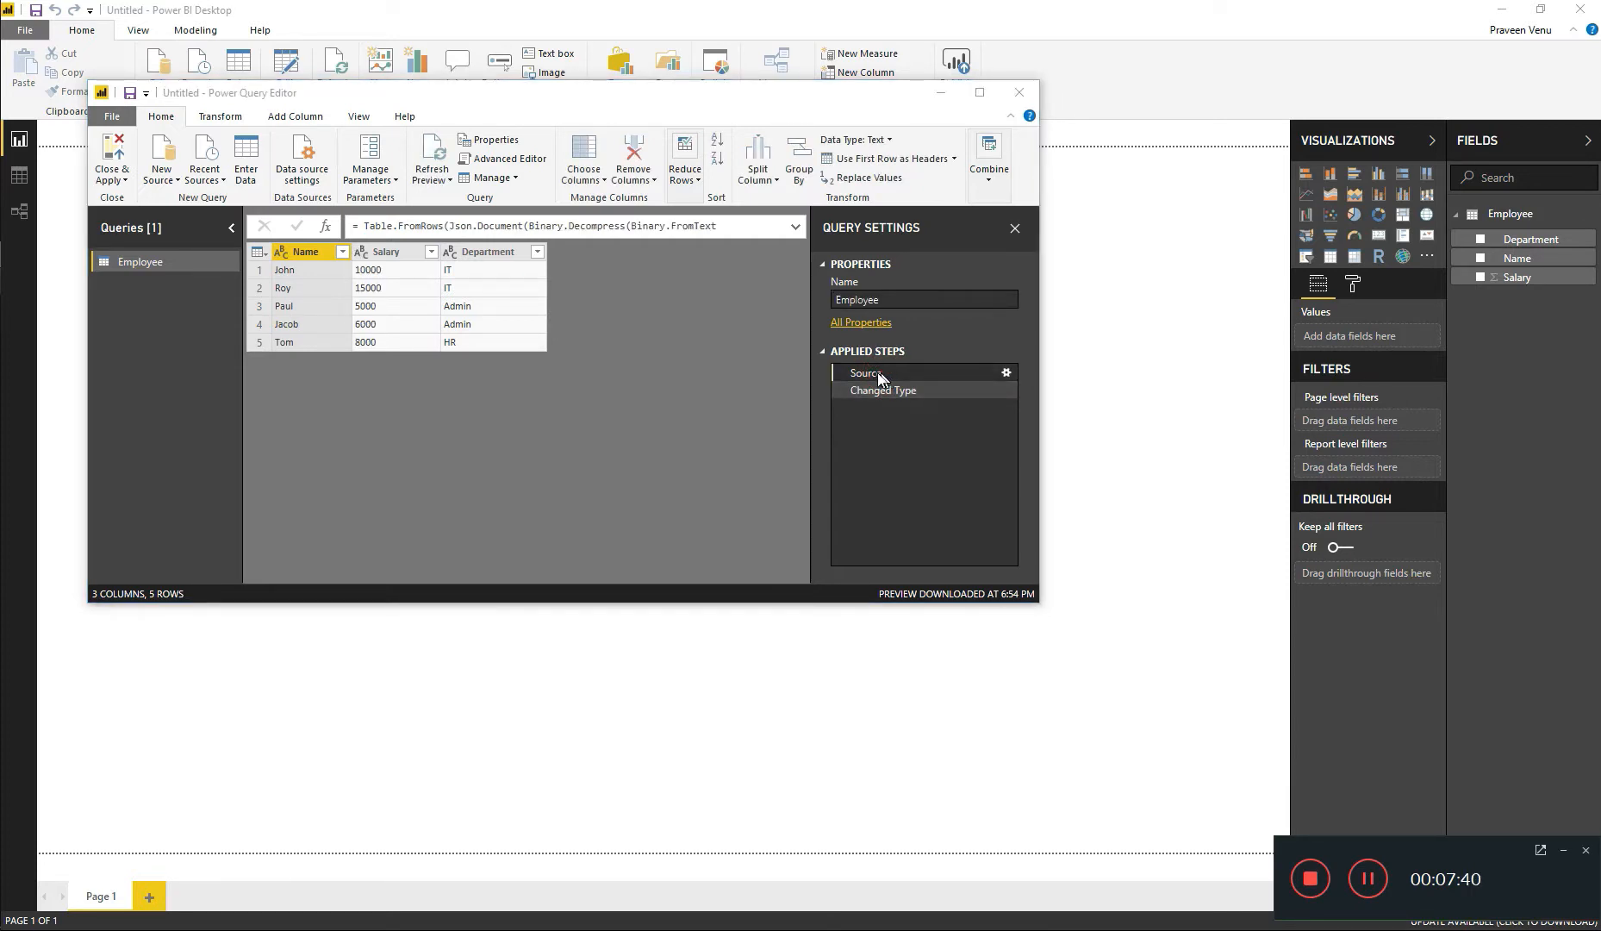
pyautogui.doubleClick(886, 373)
pyautogui.click(1122, 732)
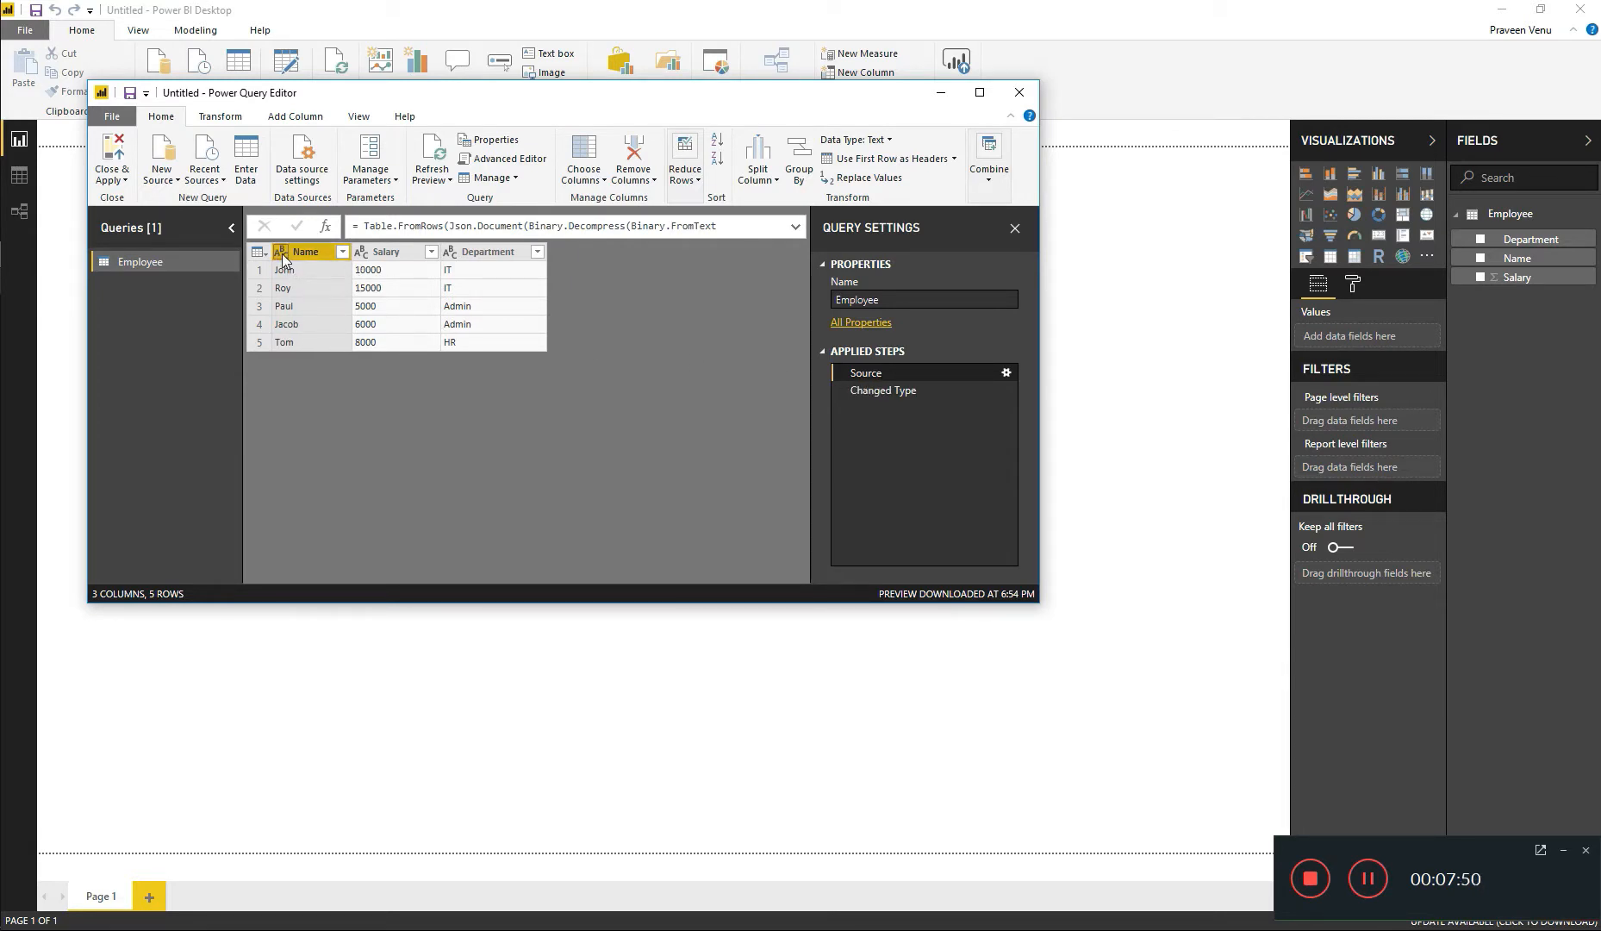
pyautogui.keyDown('ctrl'); pyautogui.click(452, 259); pyautogui.keyUp('ctrl')
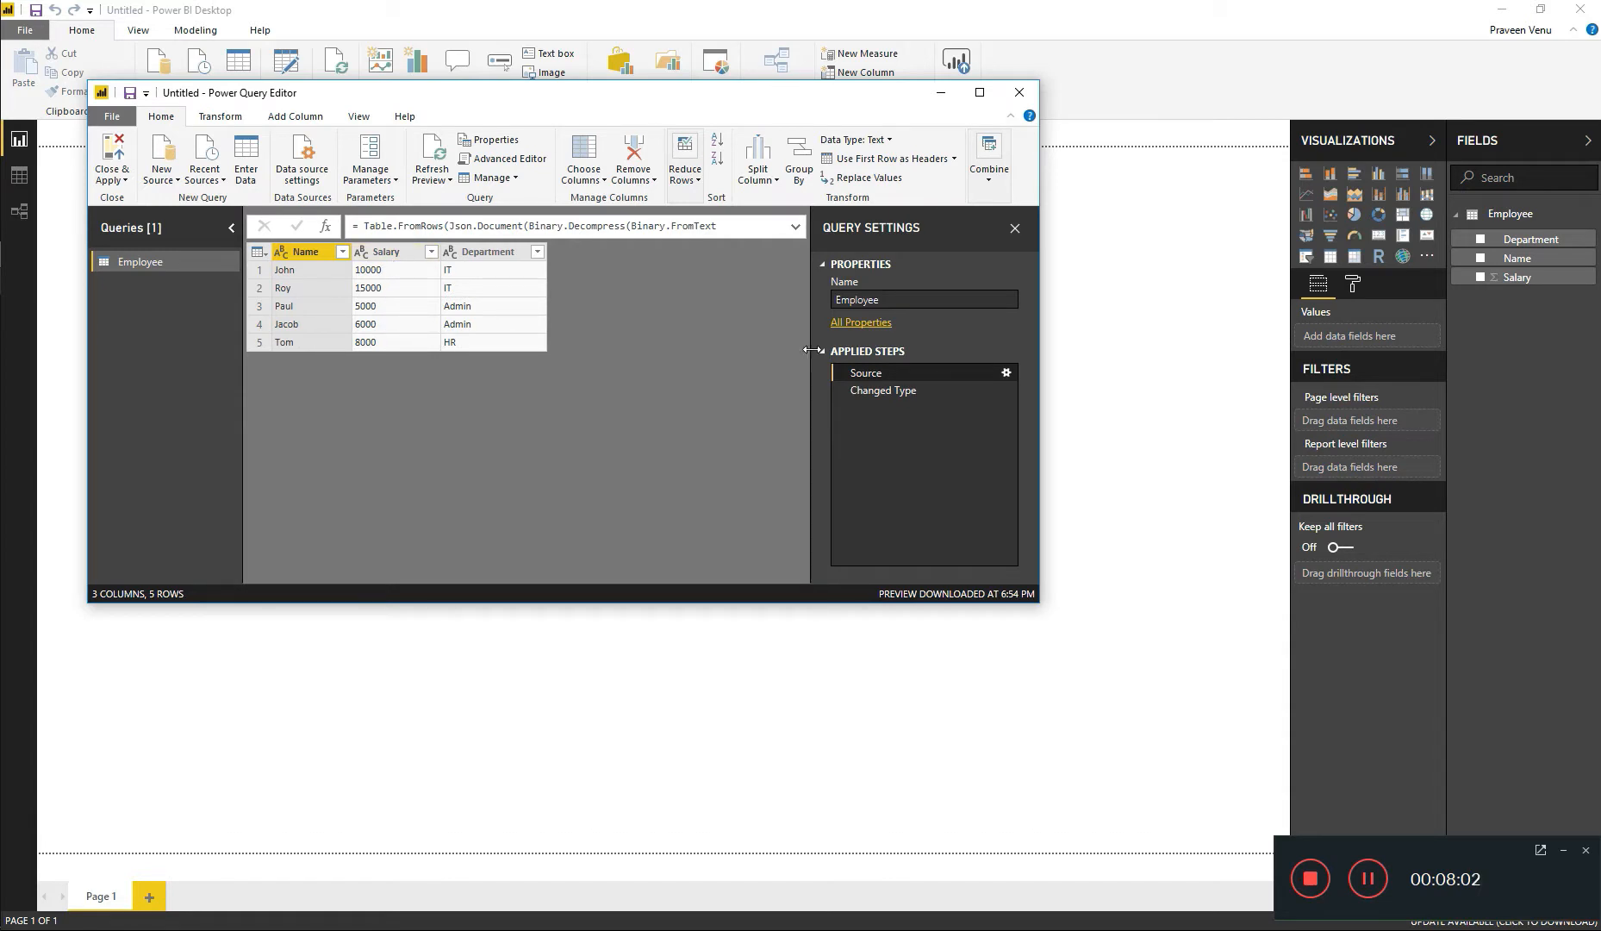
pyautogui.click(882, 393)
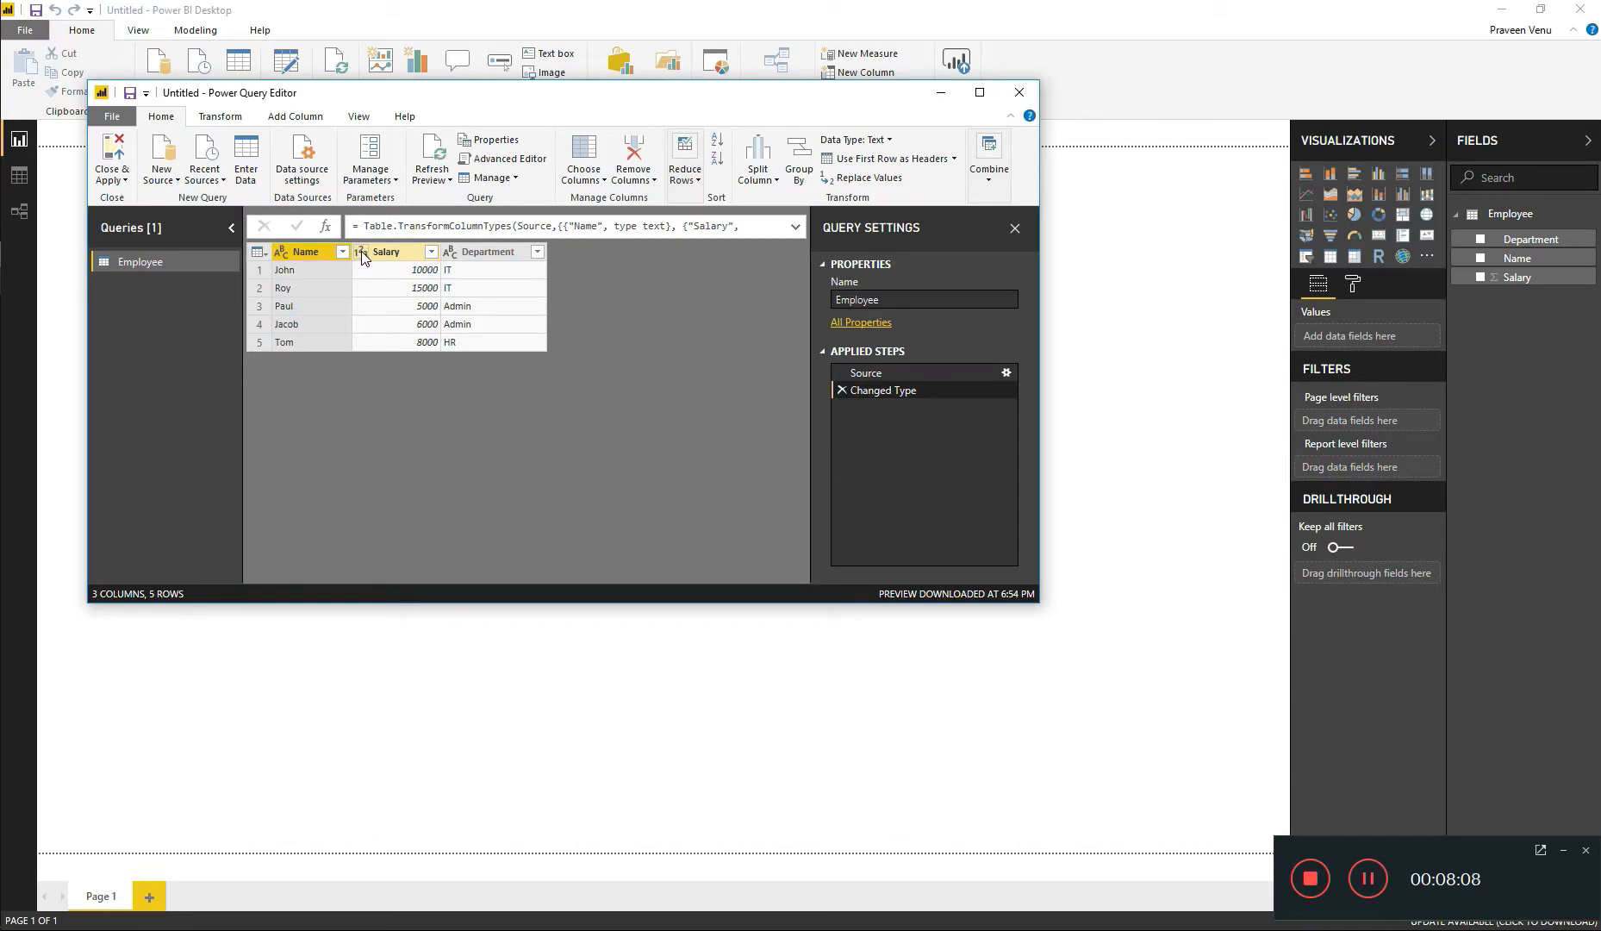
# Step: Delete the Changed Type step and set the Salary column's data type to Whole Number
pyautogui.click(840, 389)
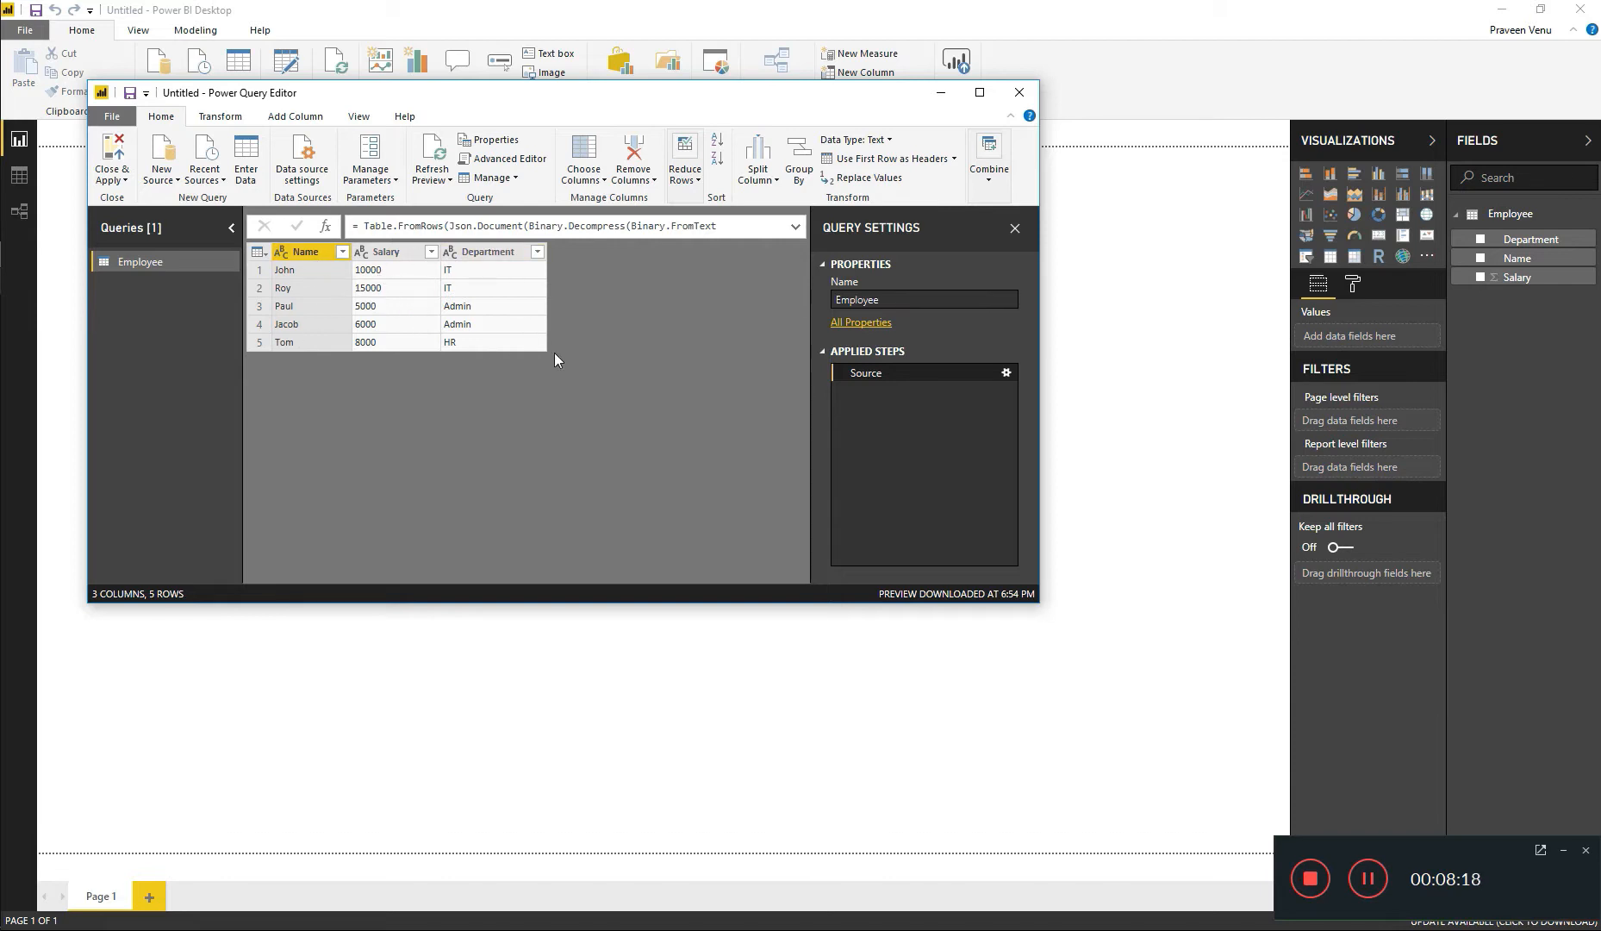
pyautogui.click(362, 251)
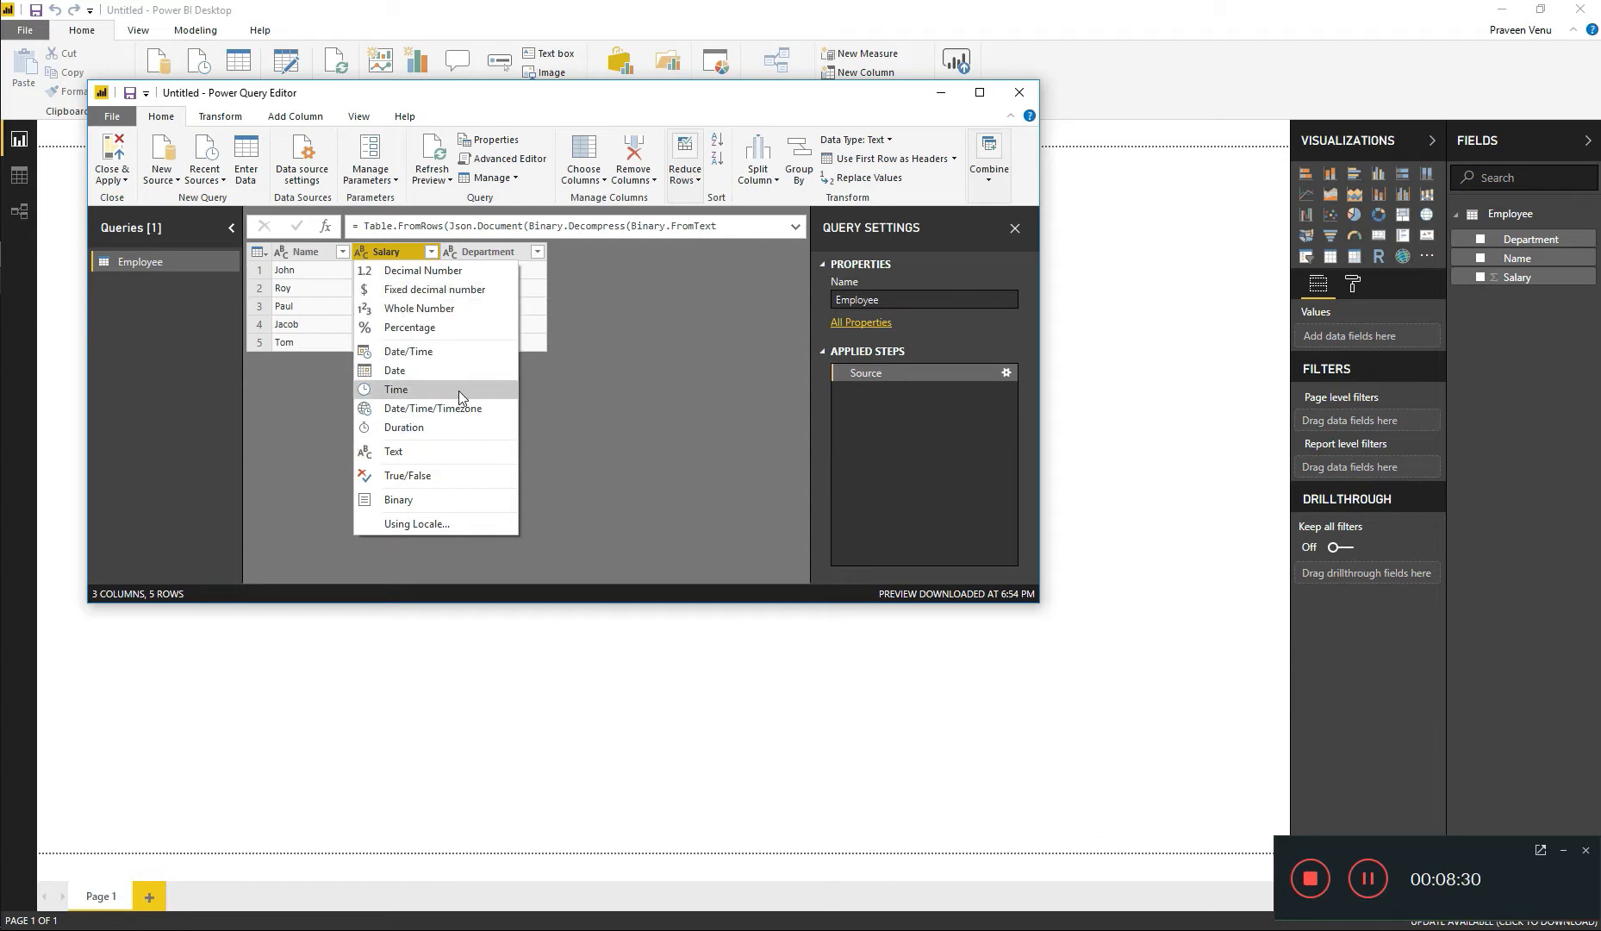
pyautogui.click(579, 461)
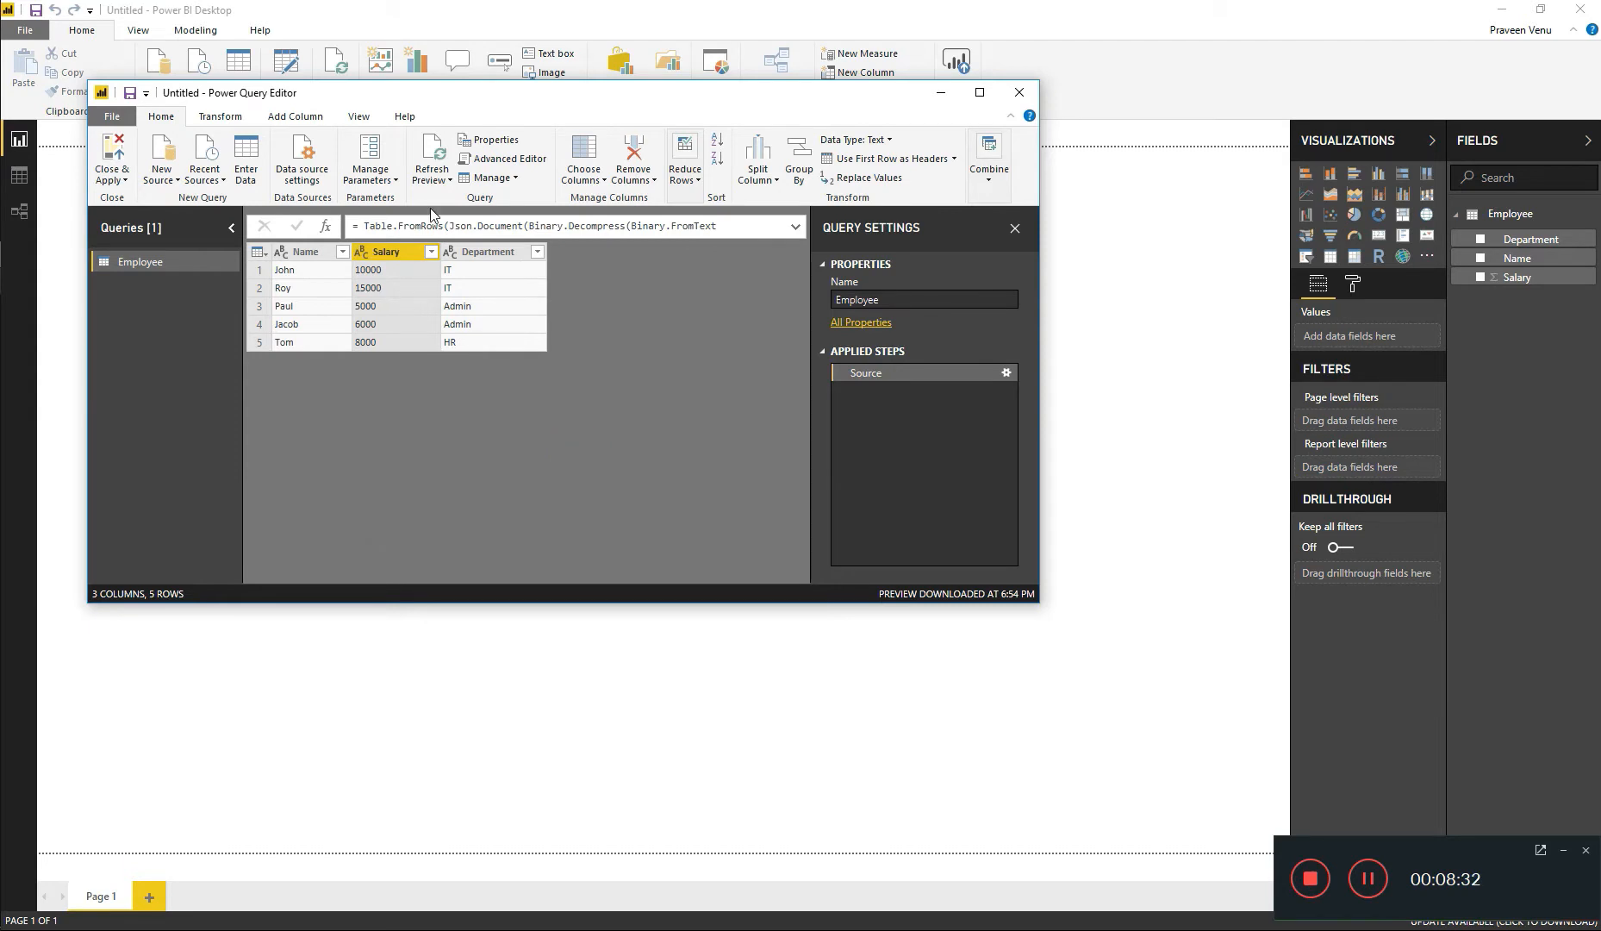
pyautogui.click(222, 117)
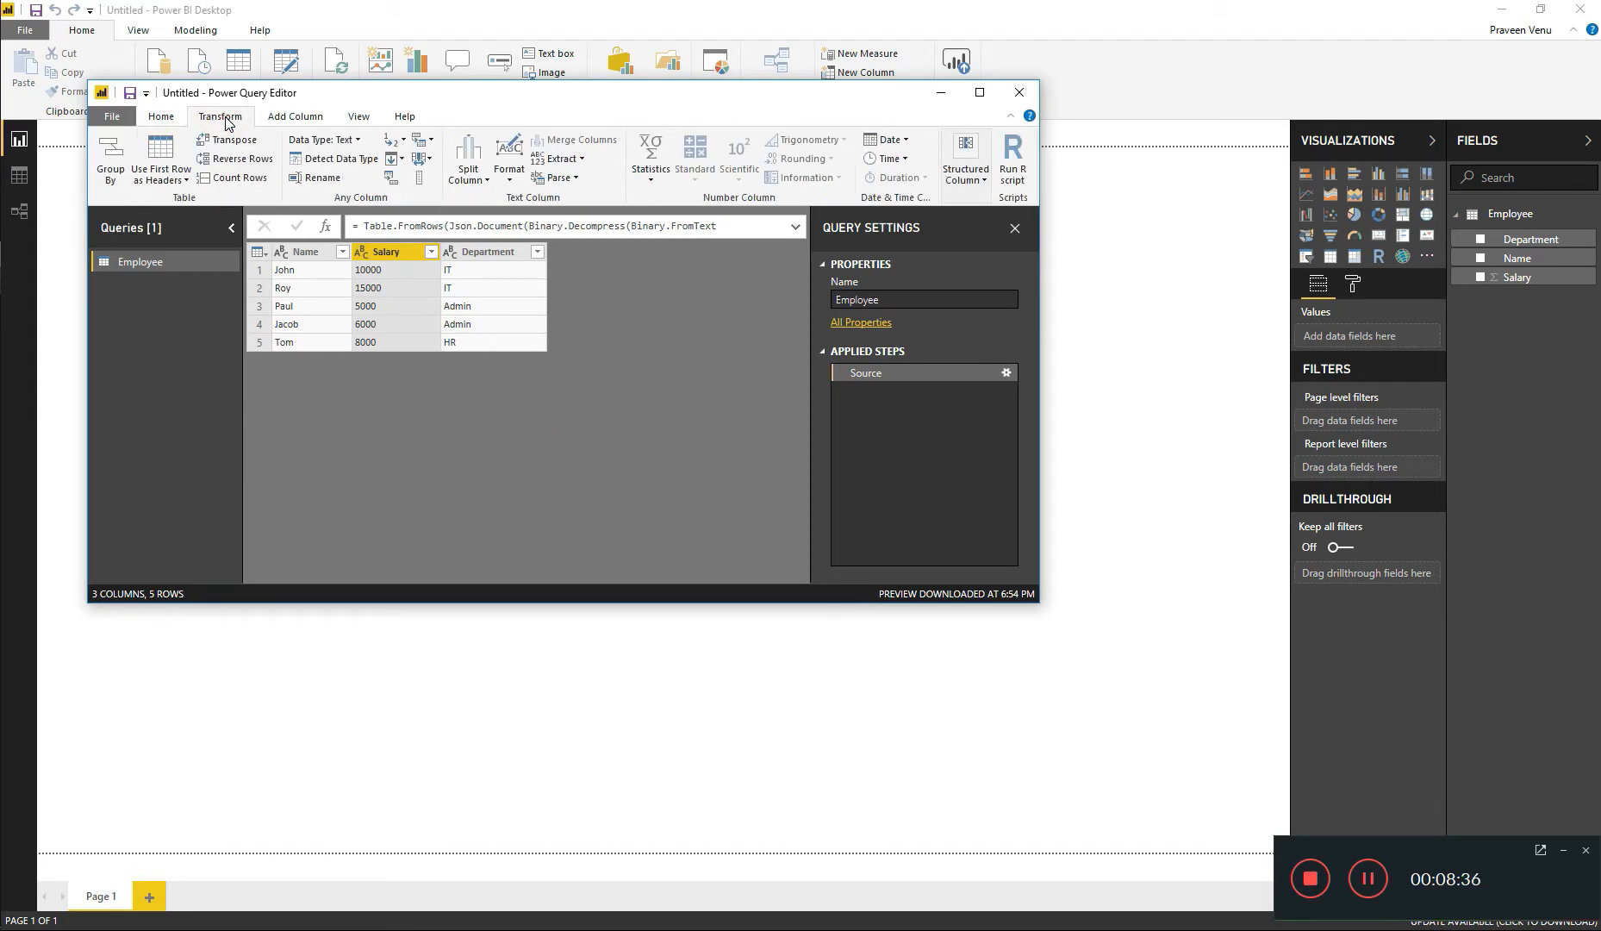
pyautogui.click(333, 143)
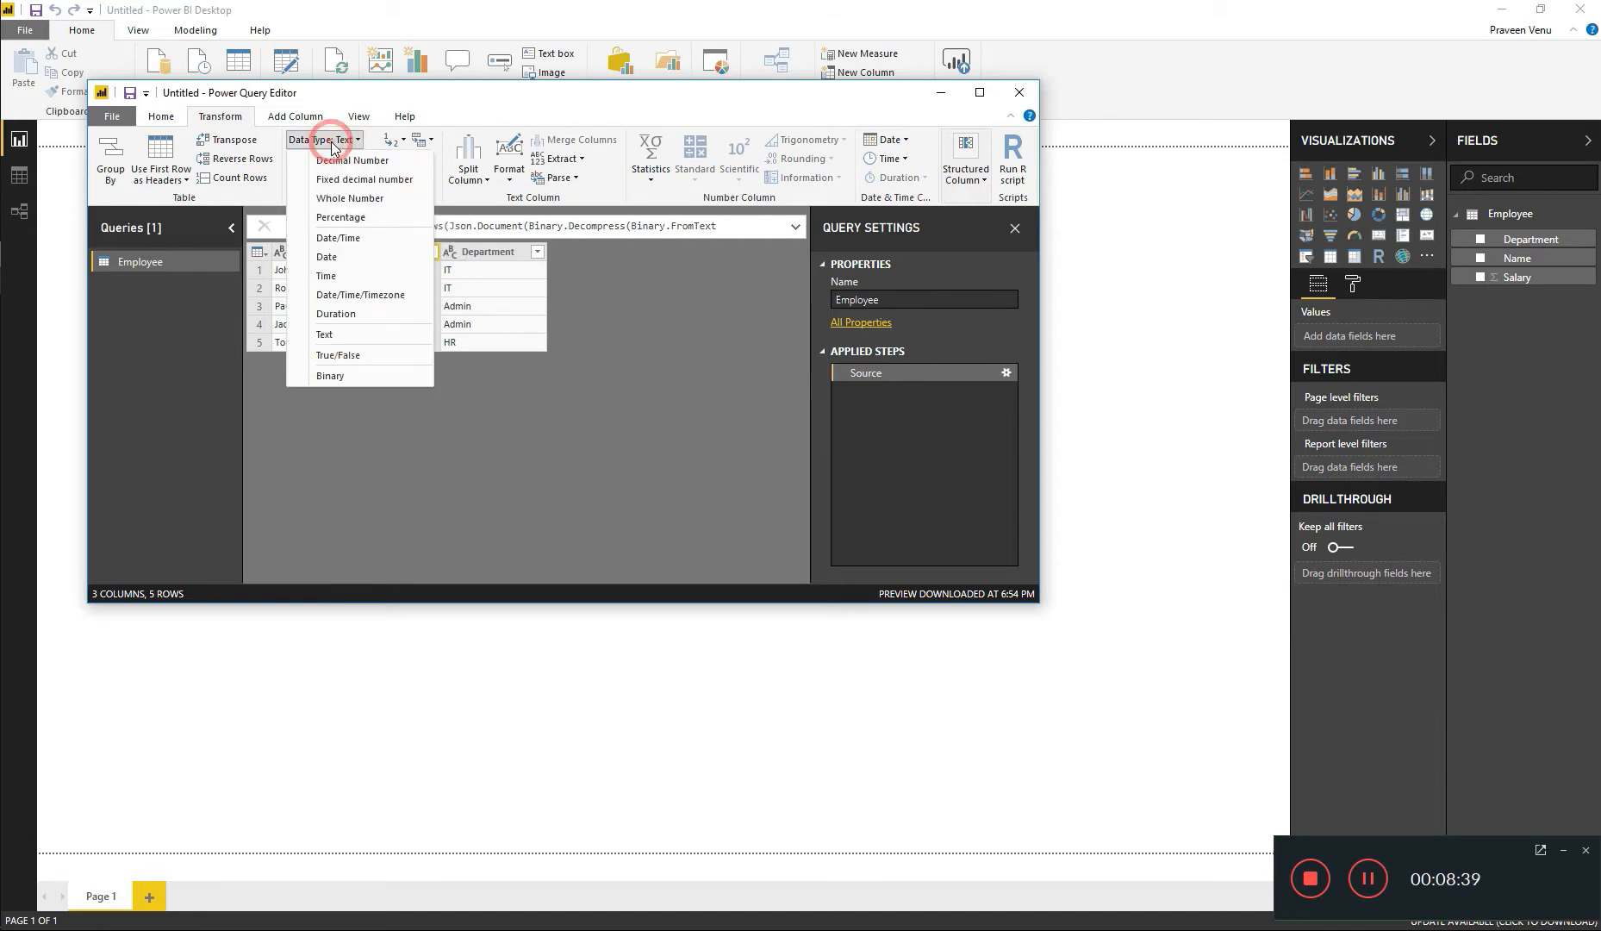
pyautogui.click(350, 198)
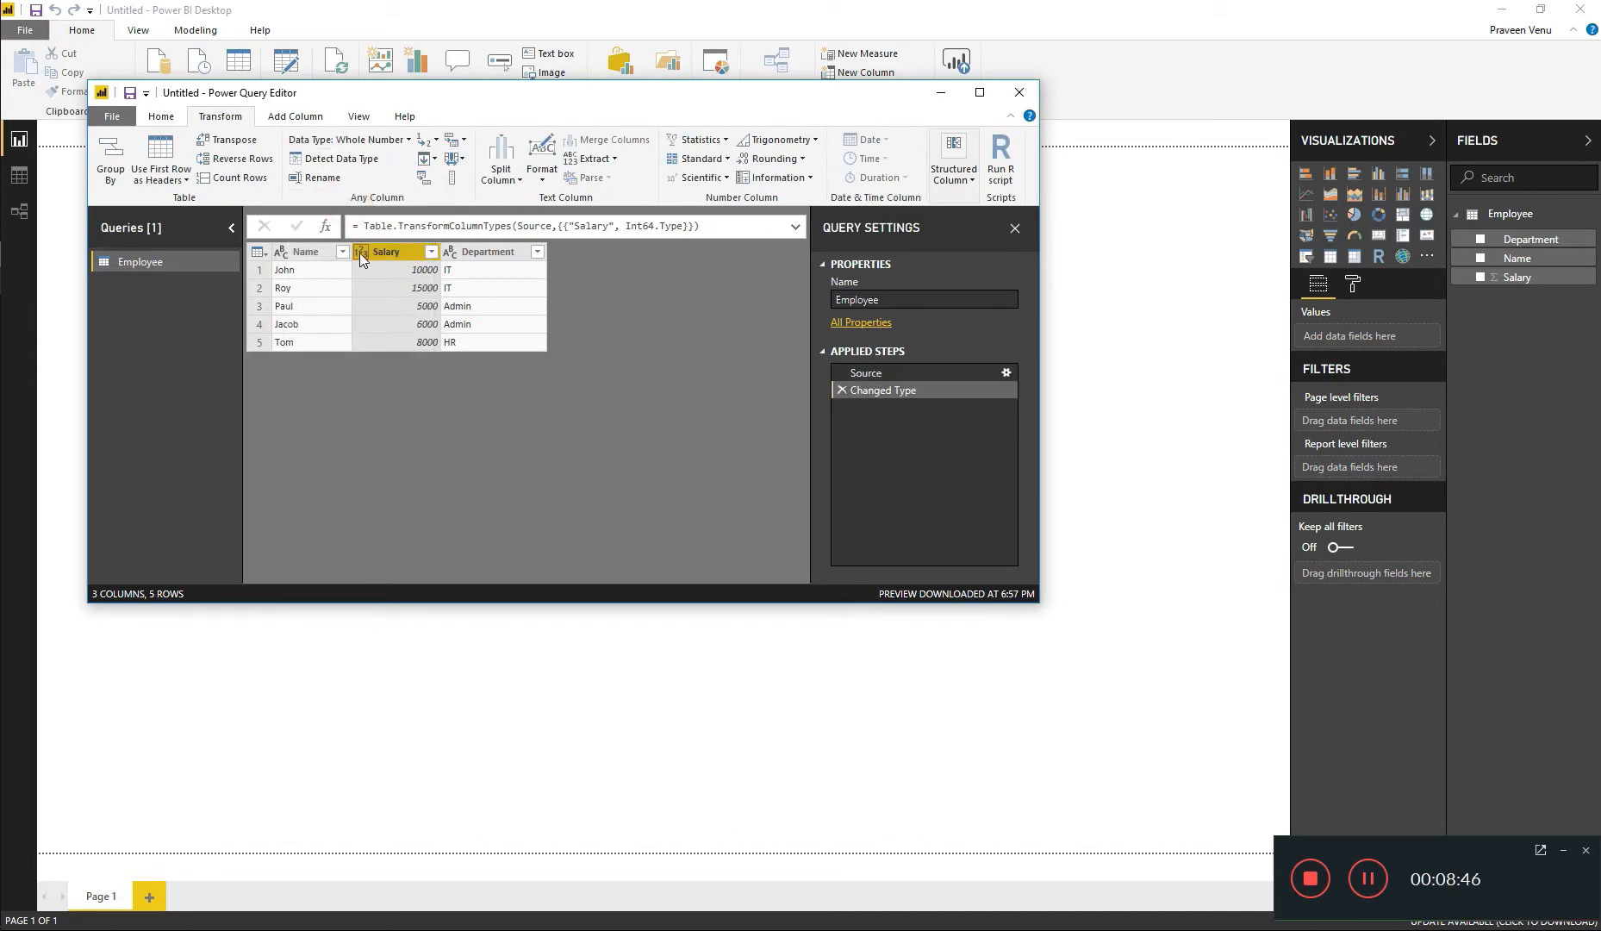
# Step: Open the Source step's table data, insert an empty sixth row and delete it again
pyautogui.click(872, 374)
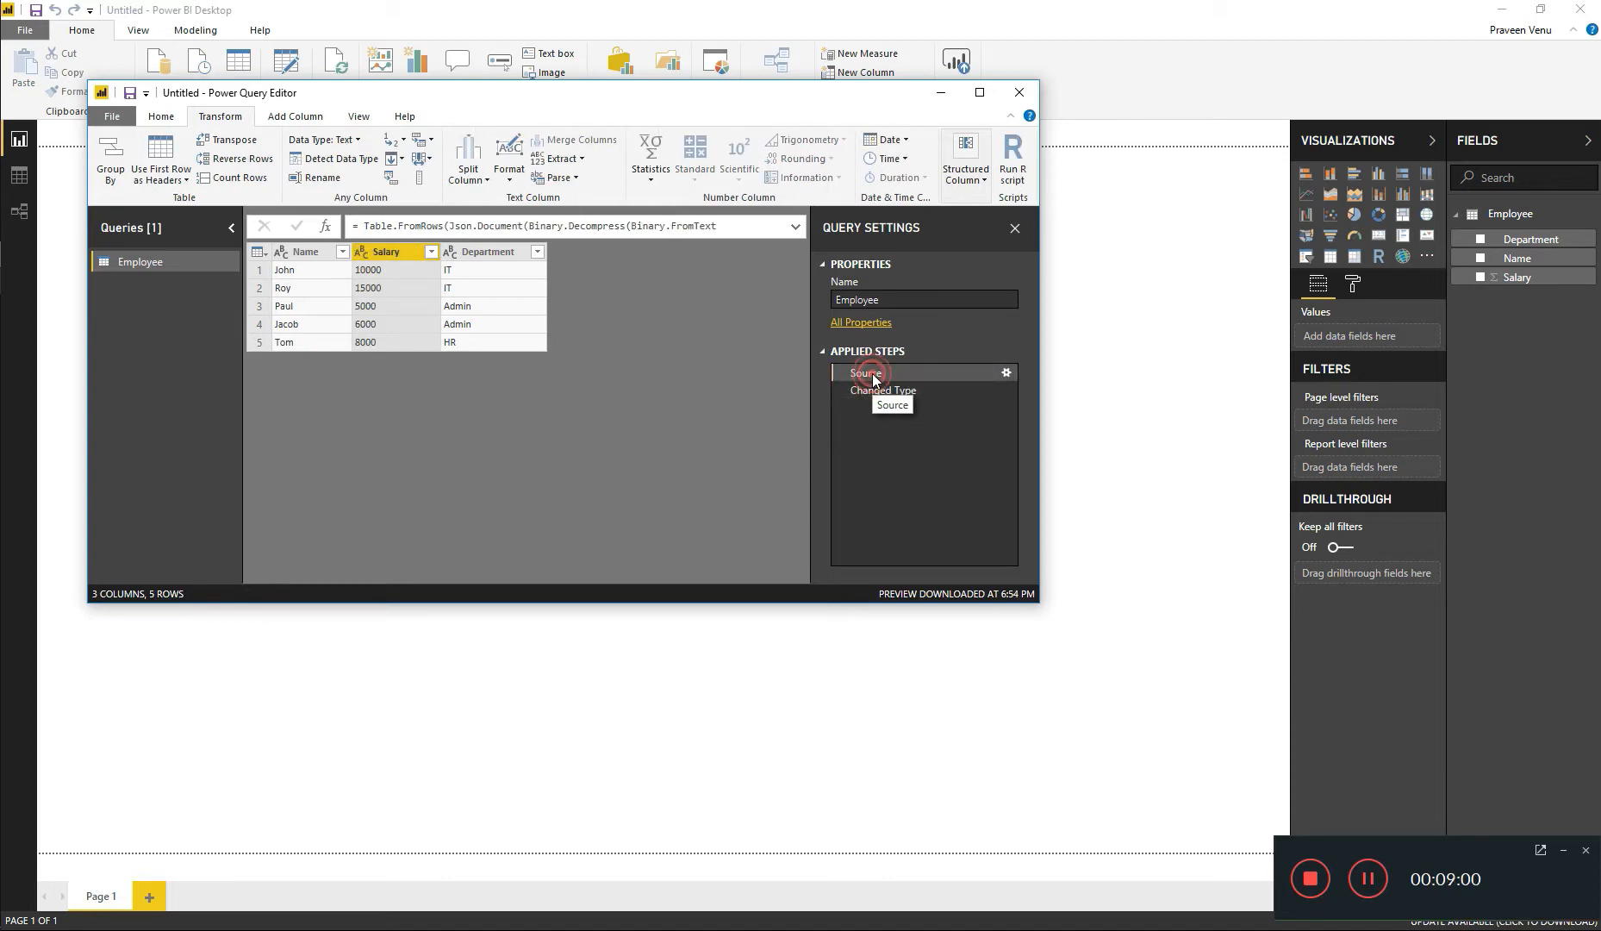
pyautogui.doubleClick(873, 376)
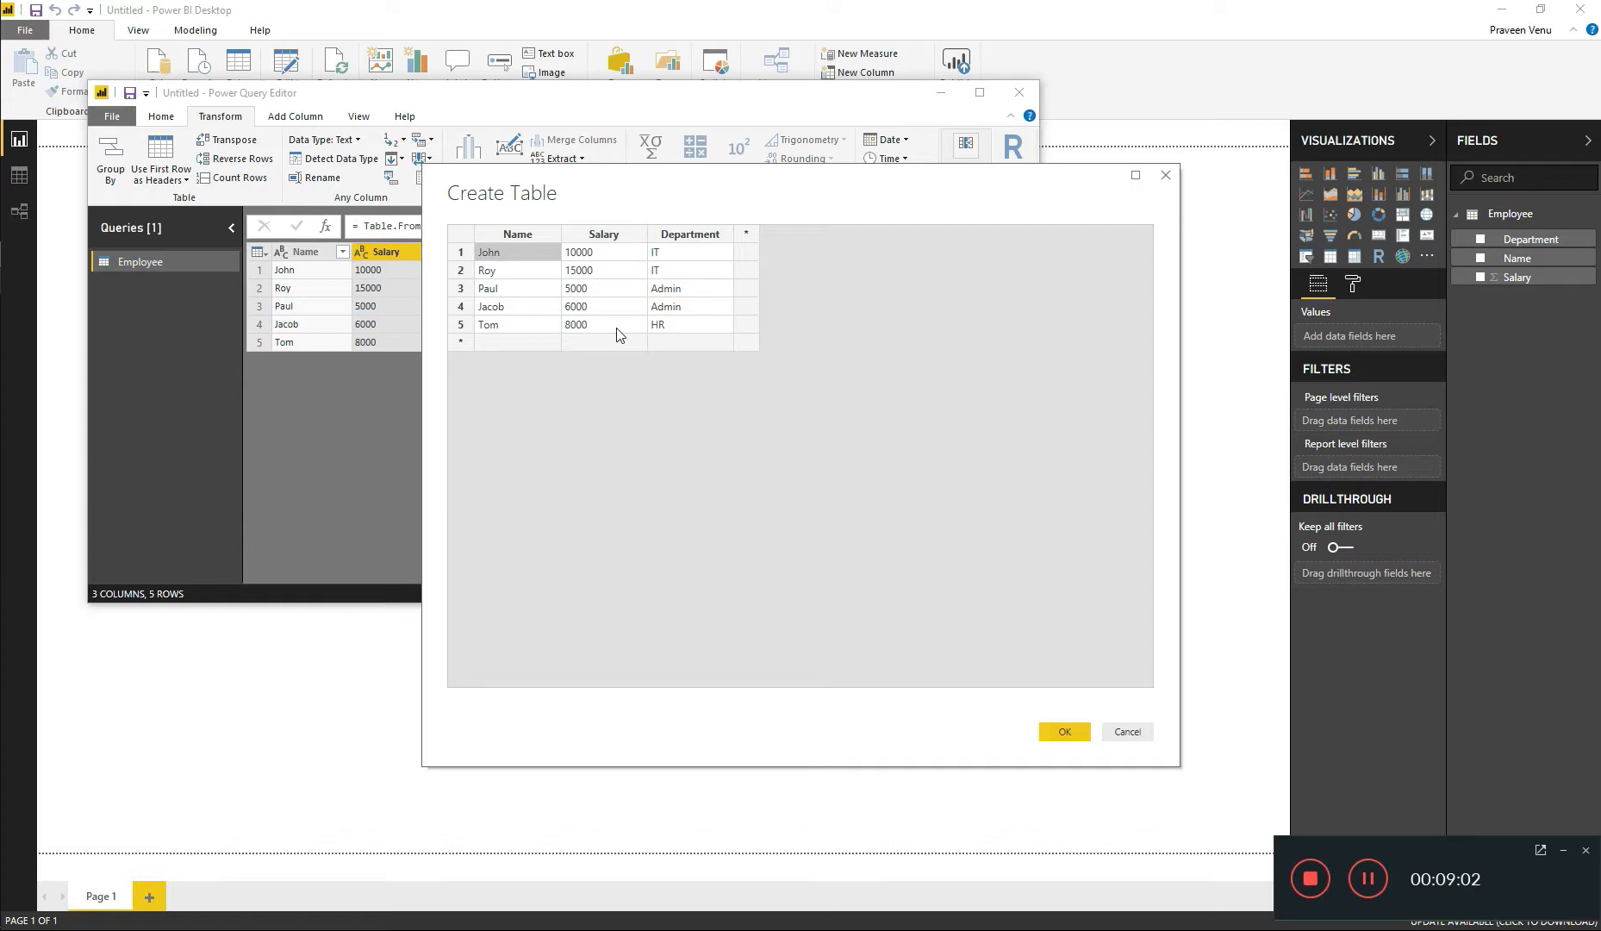
pyautogui.click(505, 341)
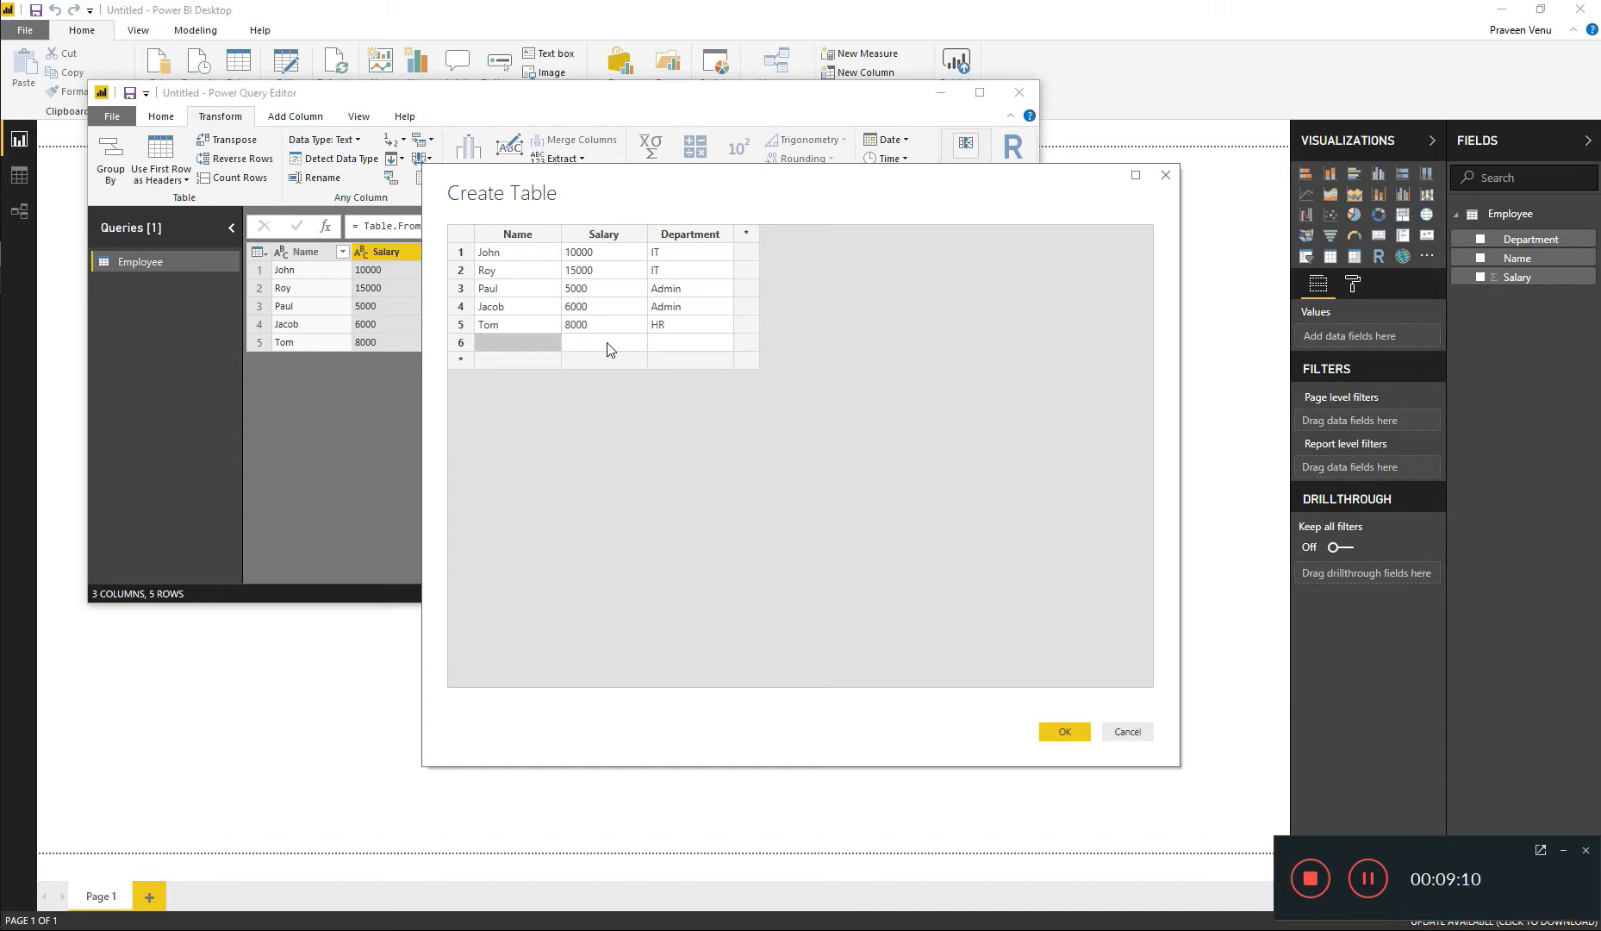
pyautogui.click(459, 343)
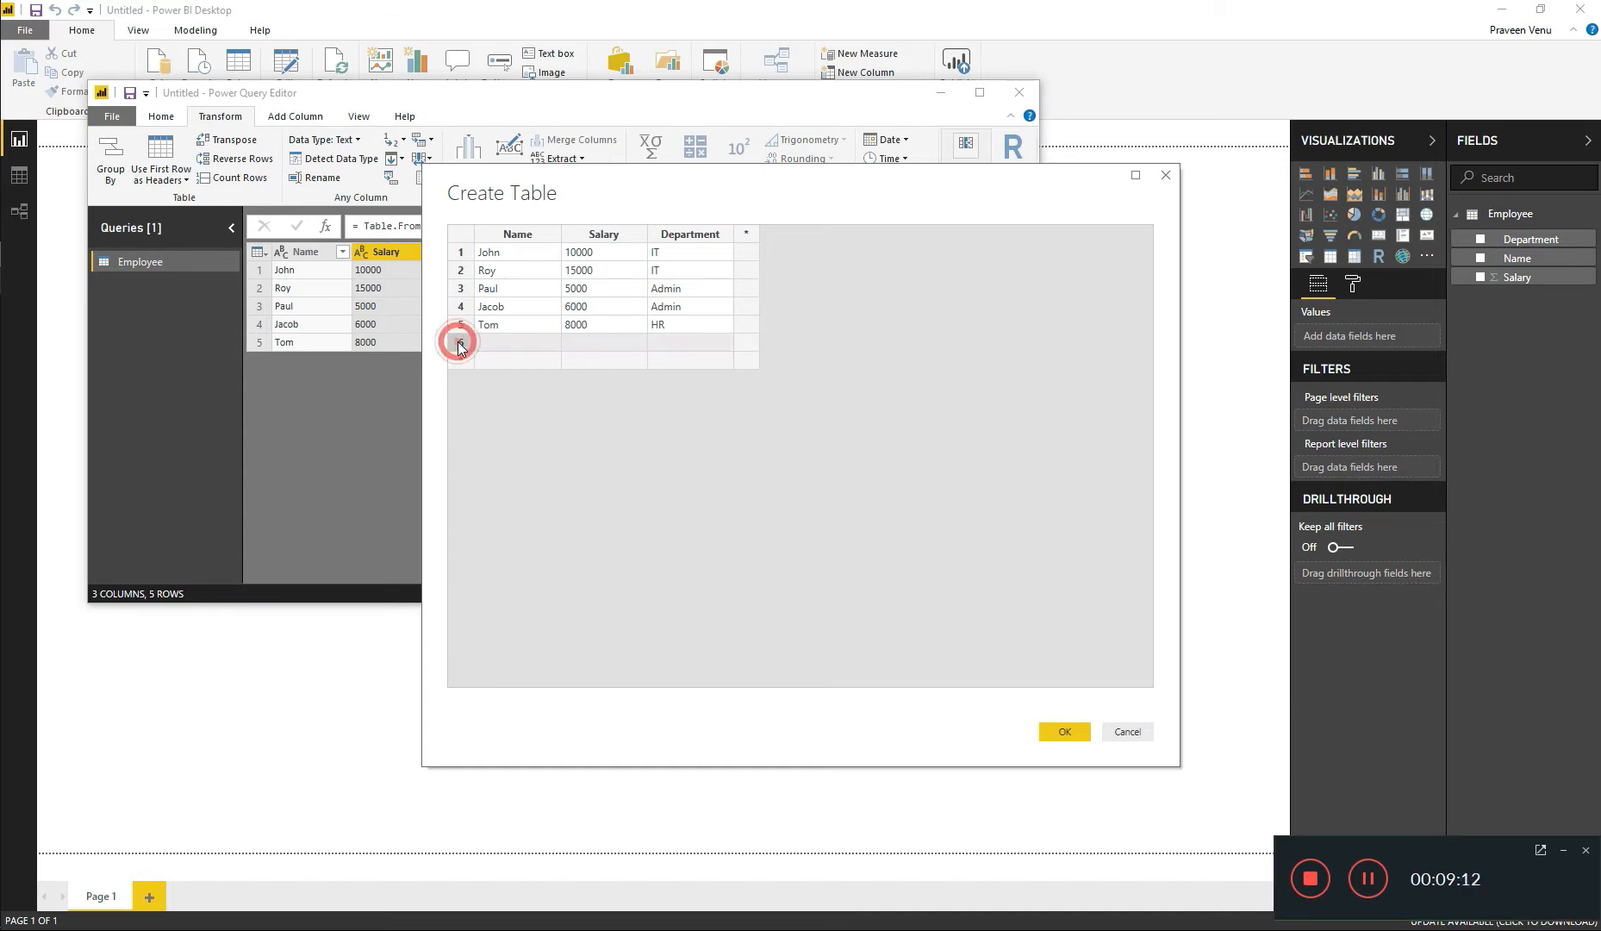
pyautogui.press('Delete')
pyautogui.click(1065, 730)
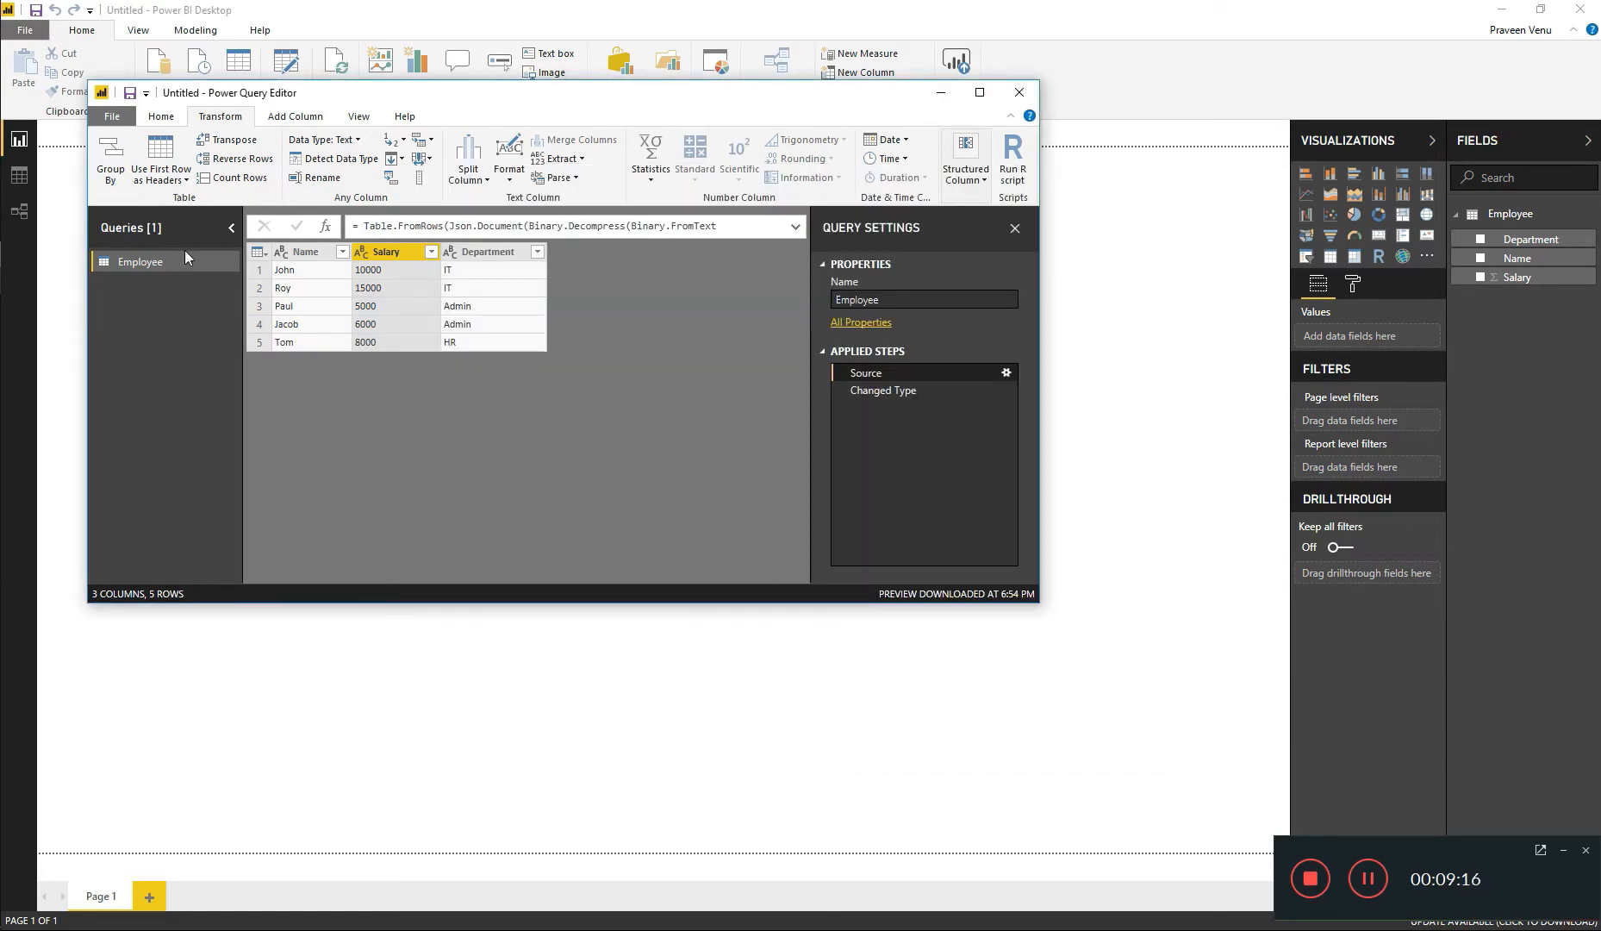
# Step: Close the query editor and apply the query changes to the report
pyautogui.click(164, 118)
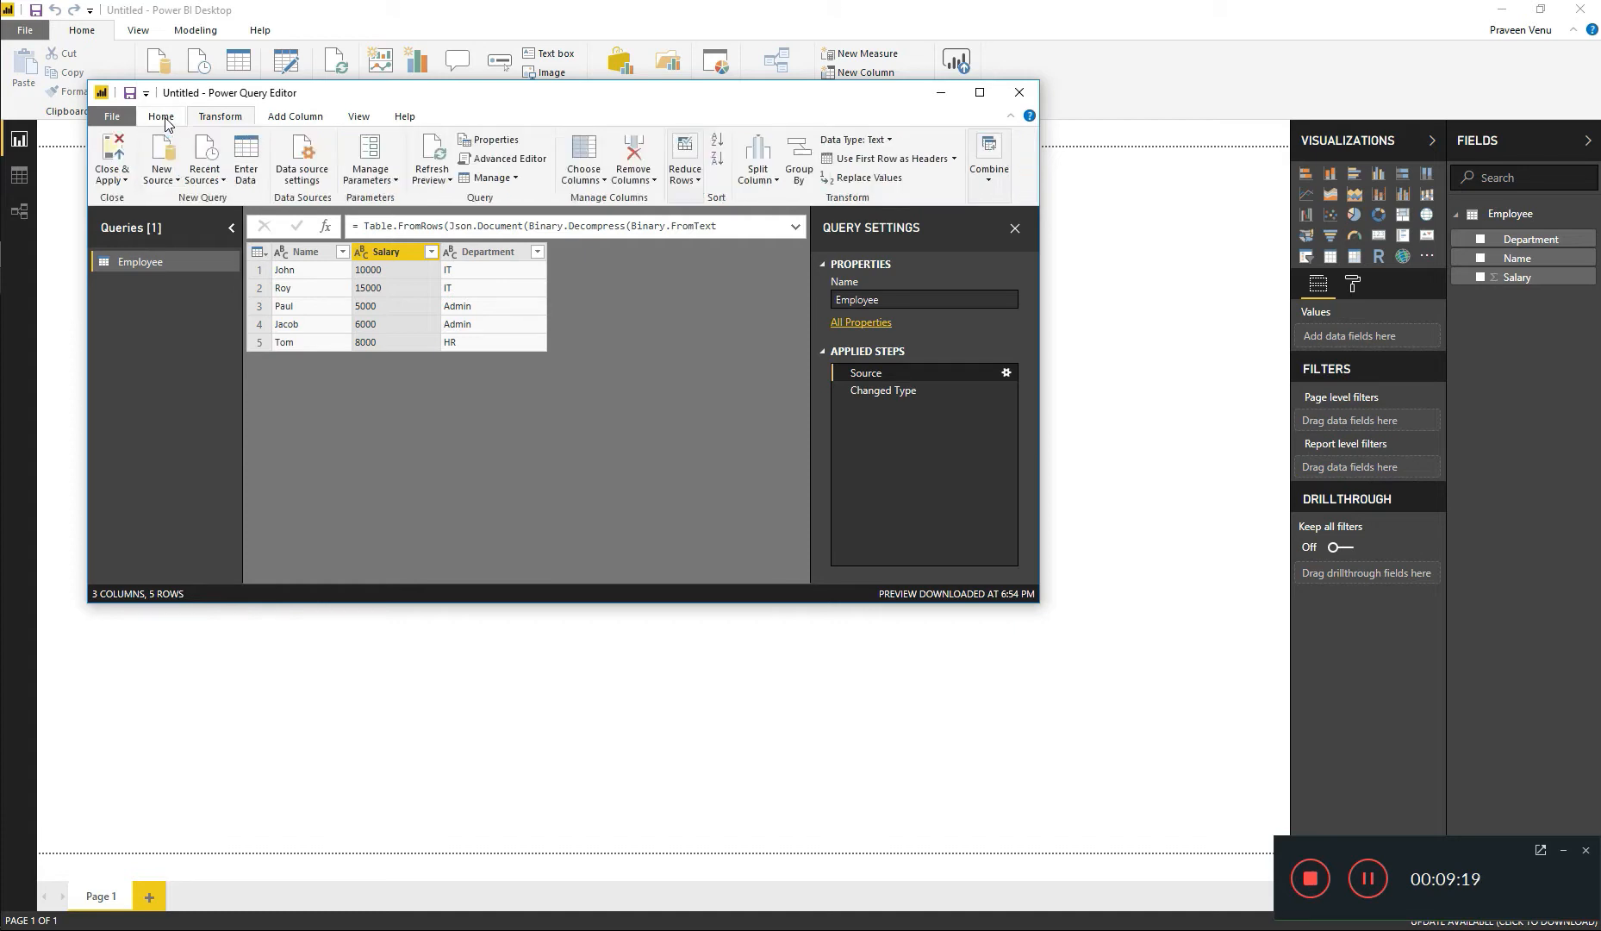
pyautogui.click(117, 156)
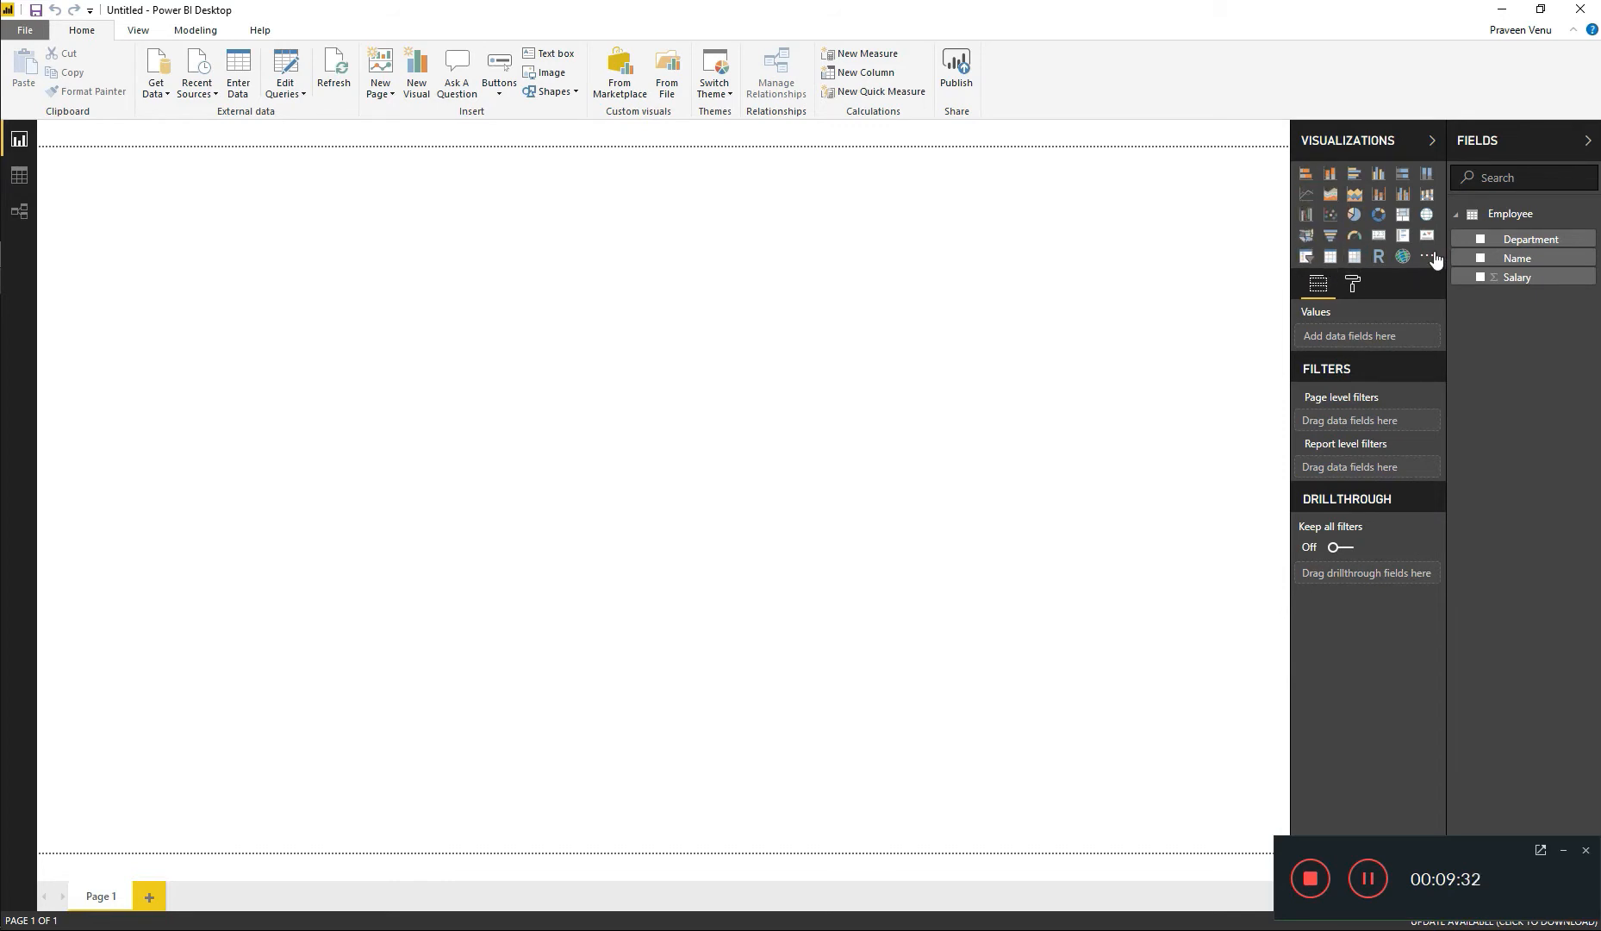
# Step: Insert a table visual on the report page and add the Name field to it
pyautogui.click(1332, 258)
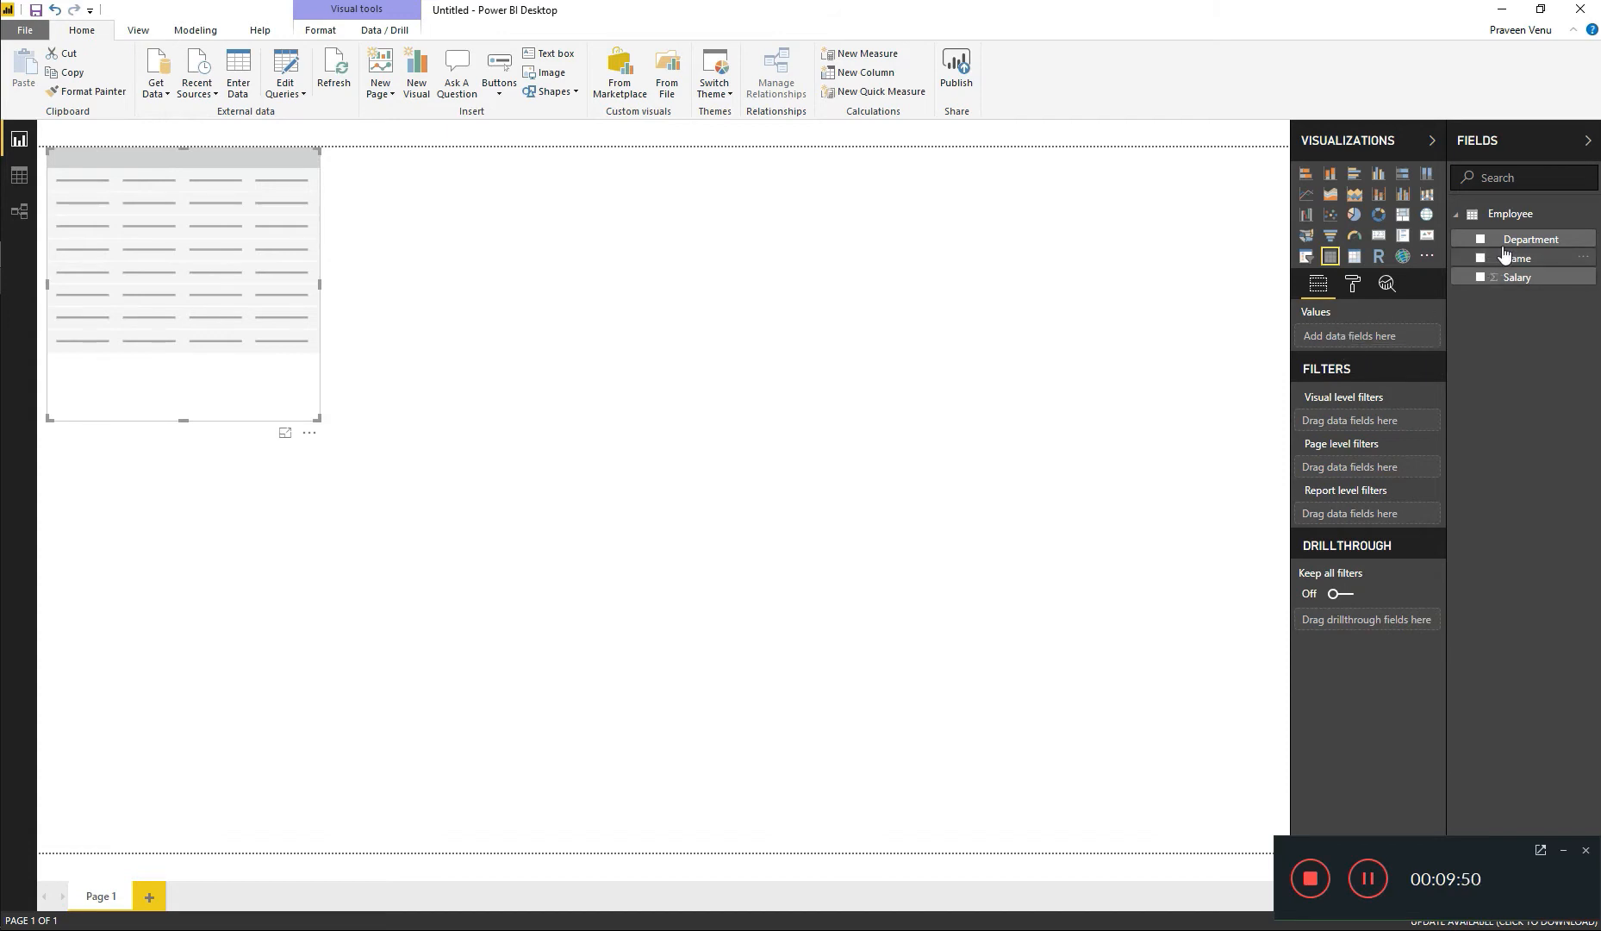
pyautogui.moveTo(1519, 264); pyautogui.dragTo(121, 190)
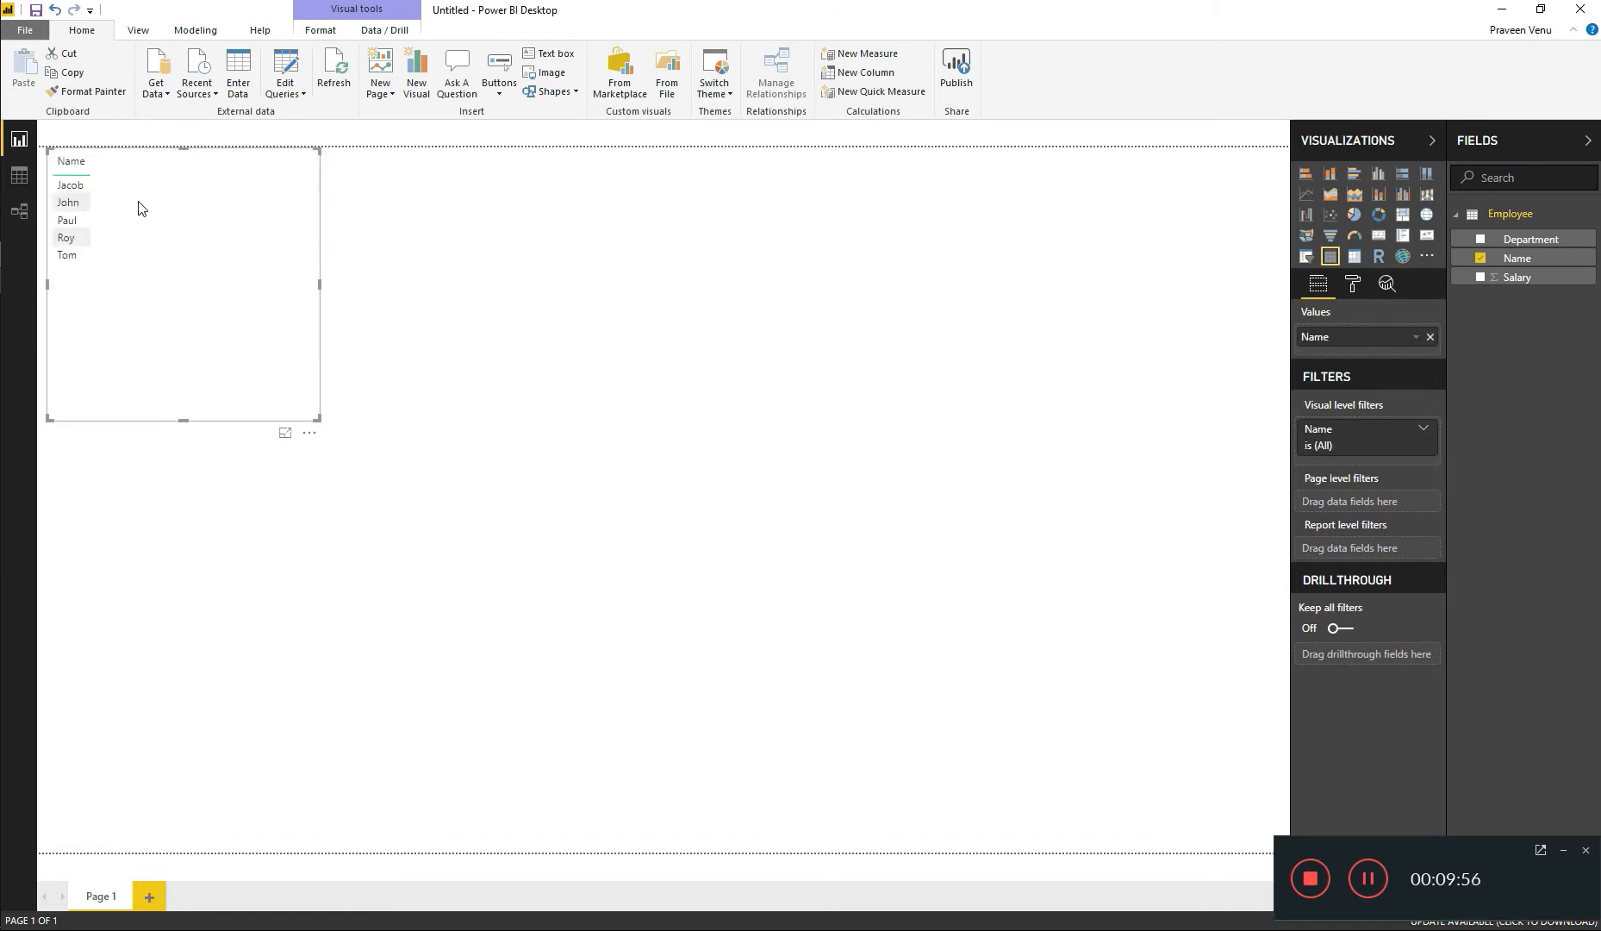
# Step: Remove the Name field from the table visual and add it back to the visual's values
pyautogui.click(1481, 259)
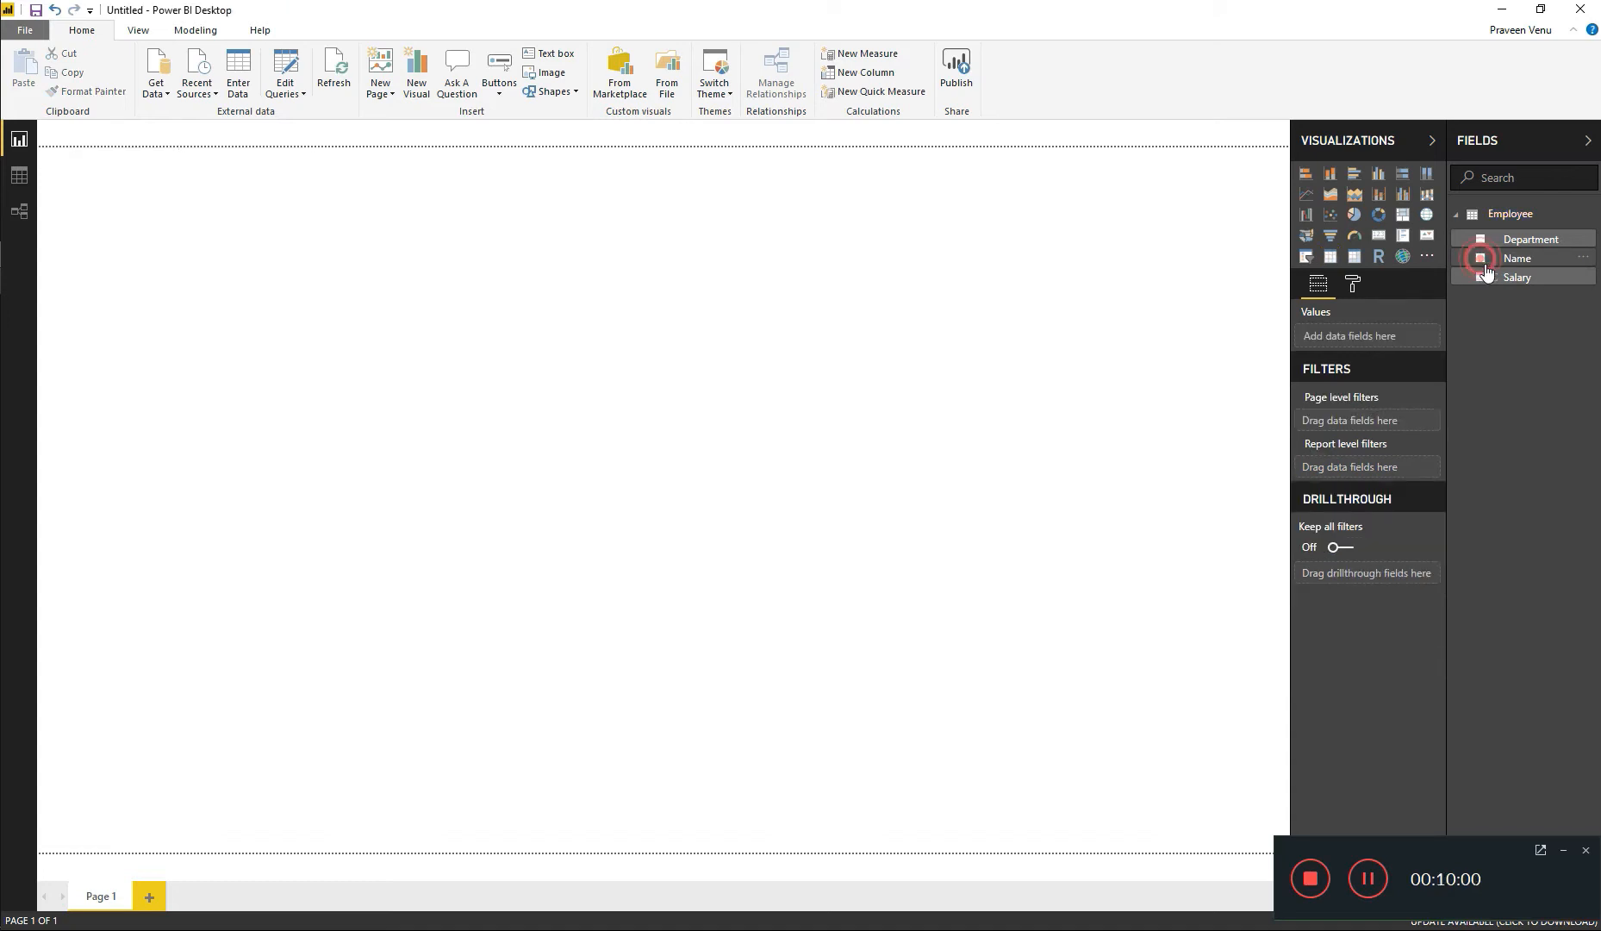
pyautogui.click(1480, 259)
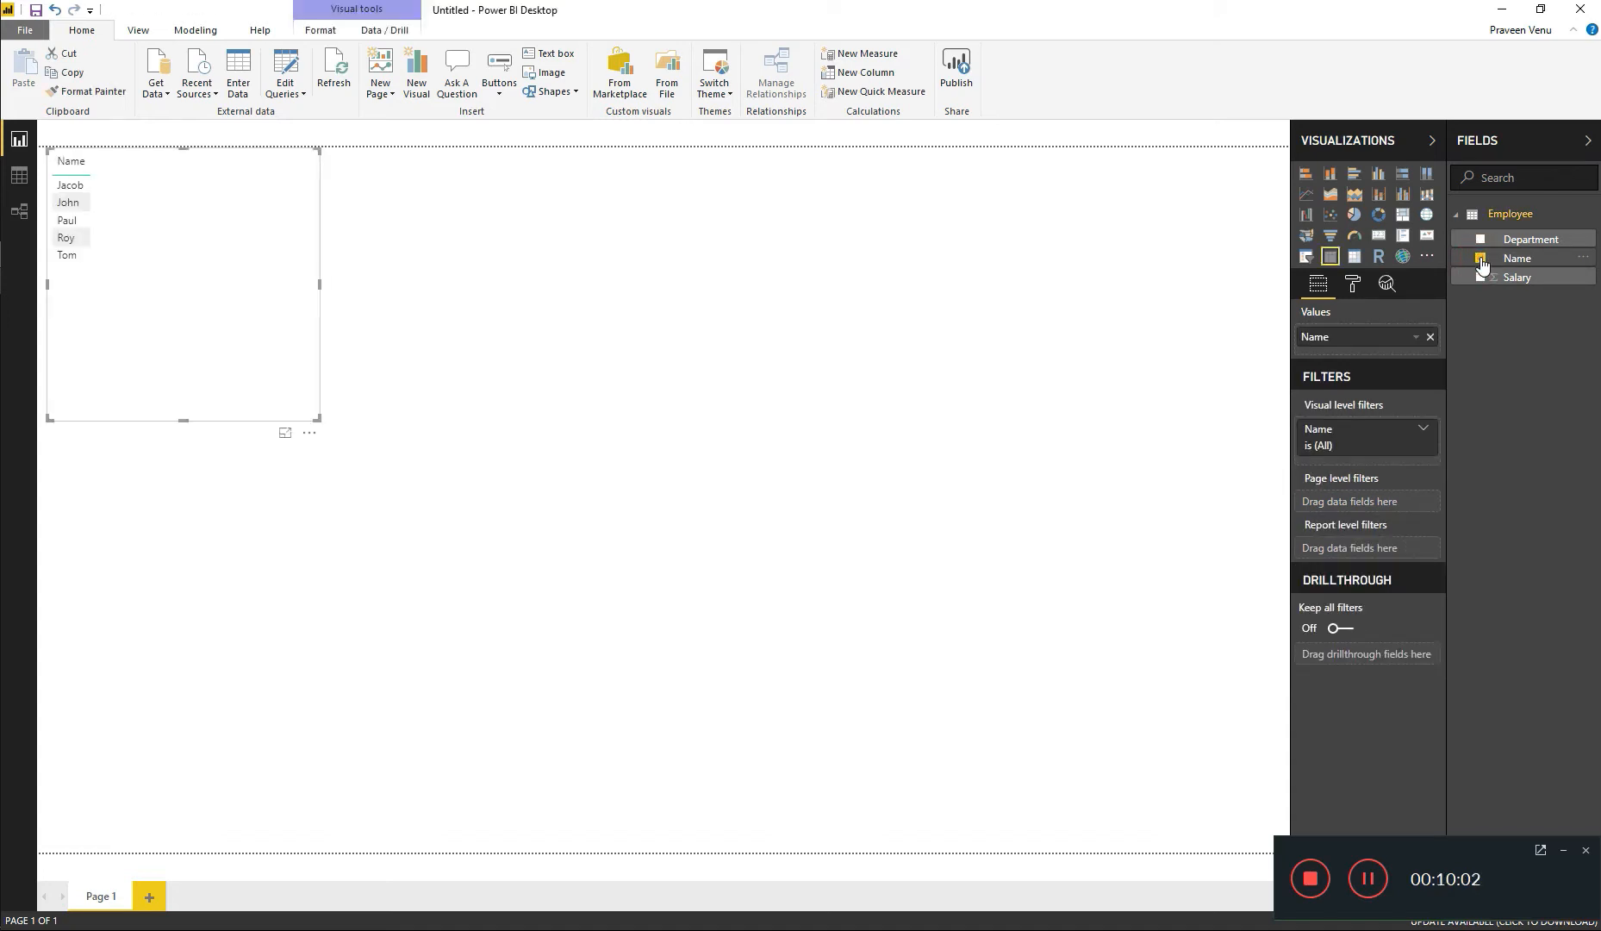
pyautogui.click(1481, 259)
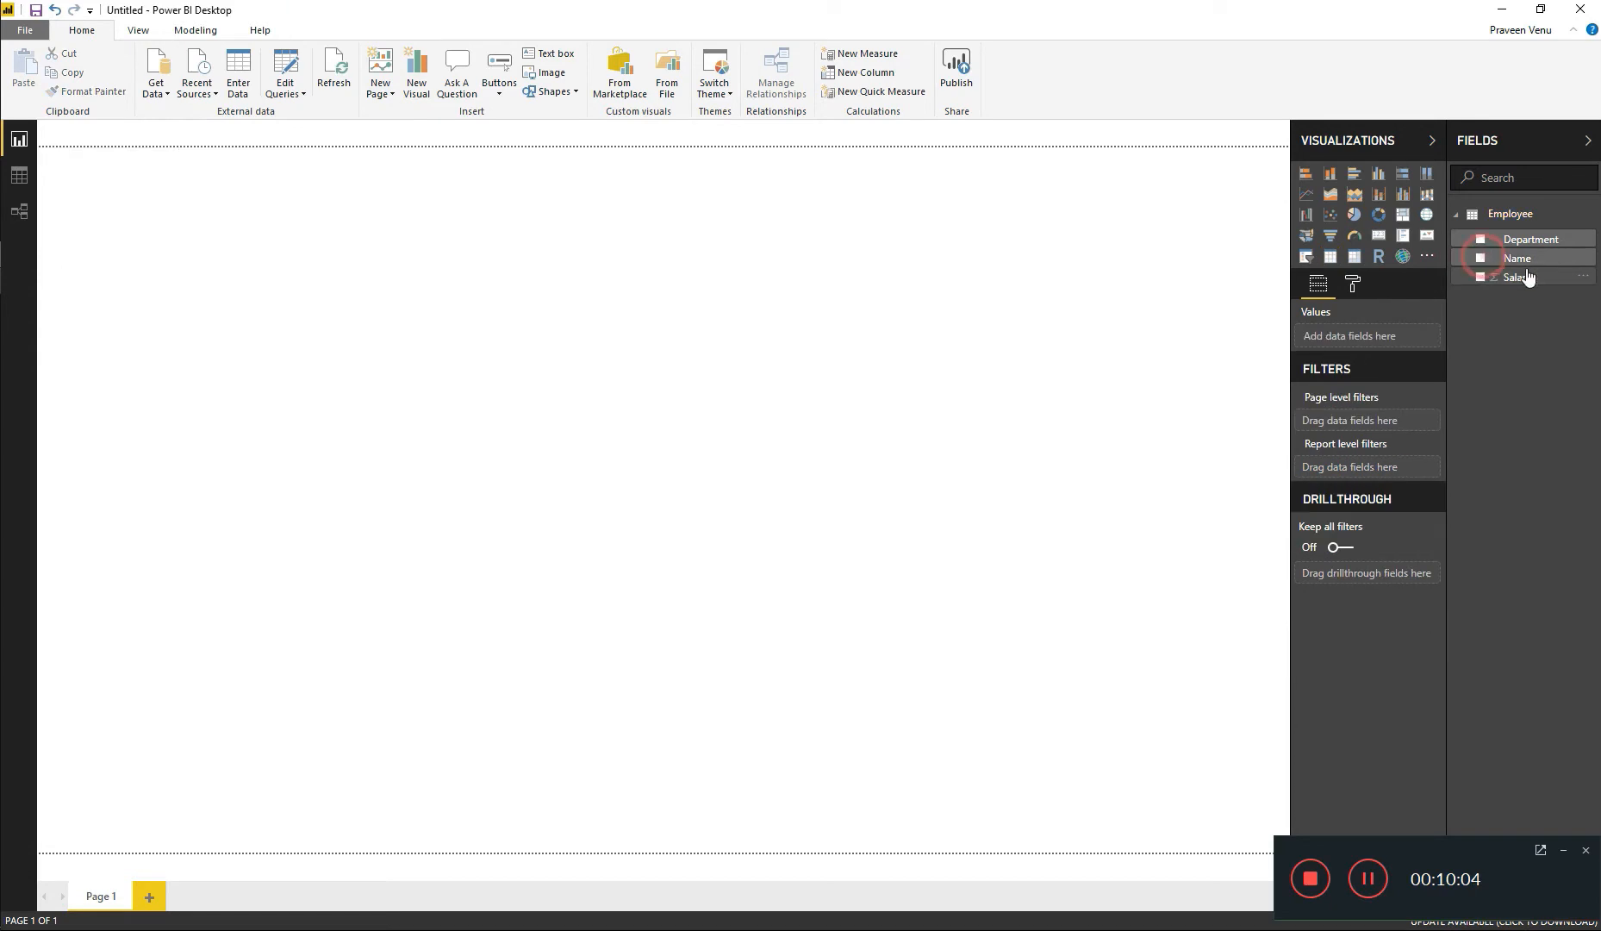
pyautogui.moveTo(1518, 259); pyautogui.dragTo(1380, 344)
pyautogui.moveTo(1380, 345); pyautogui.dragTo(1376, 341)
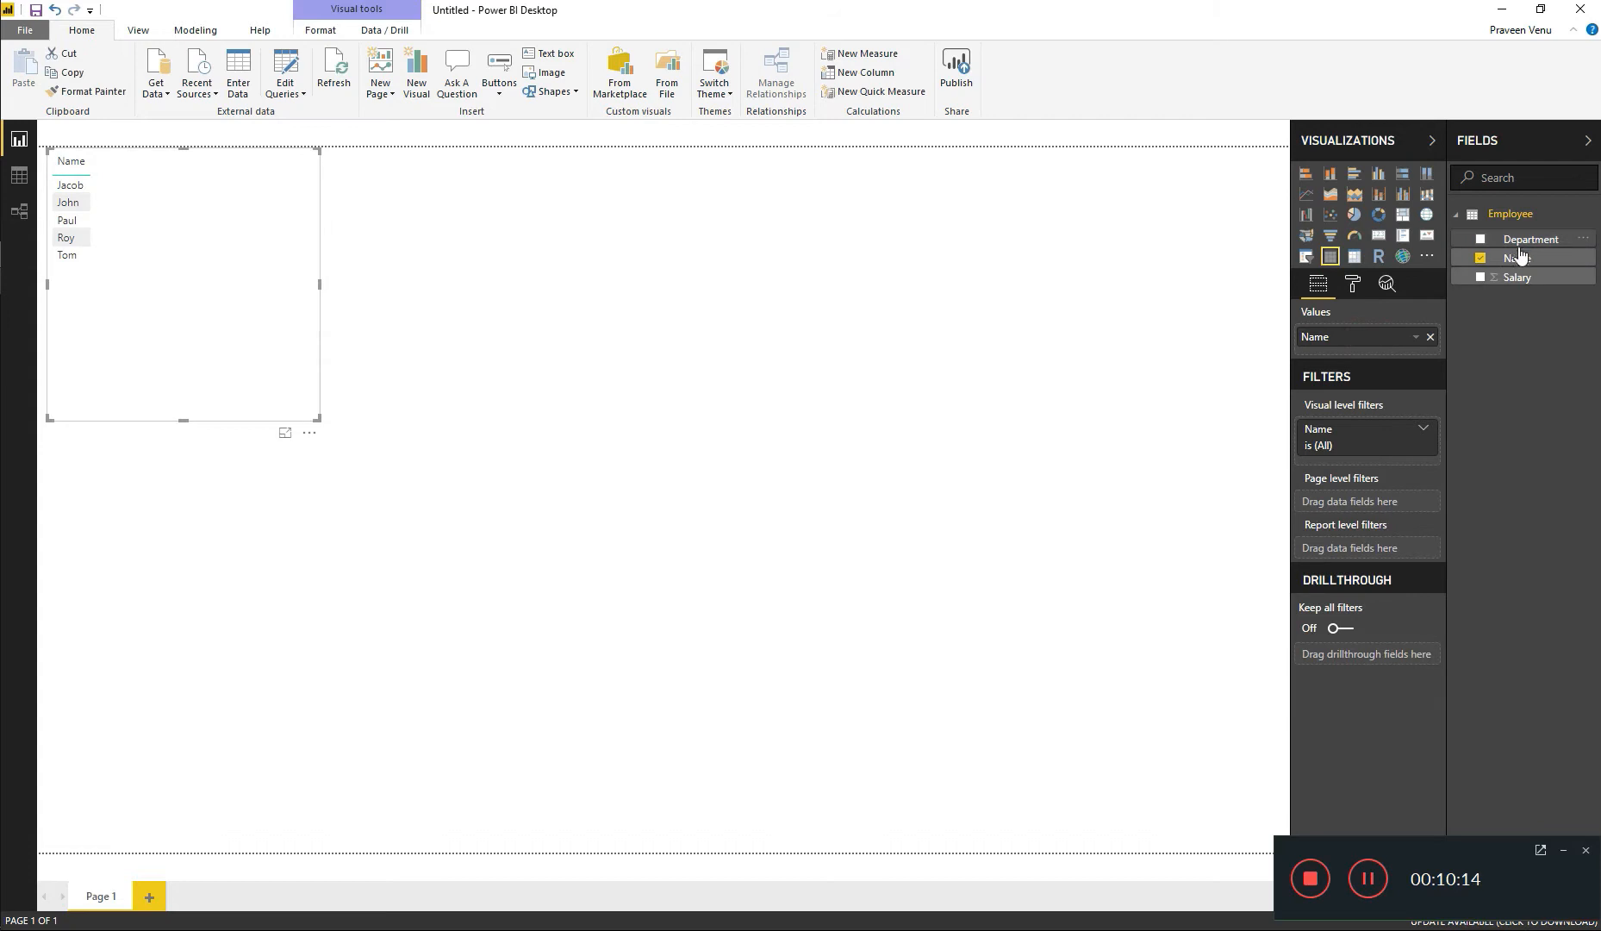
# Step: Add the Department and Salary fields to the table visual's values and shrink the visual around its data
pyautogui.moveTo(1517, 241); pyautogui.dragTo(1365, 349)
pyautogui.moveTo(1524, 277); pyautogui.dragTo(1374, 377)
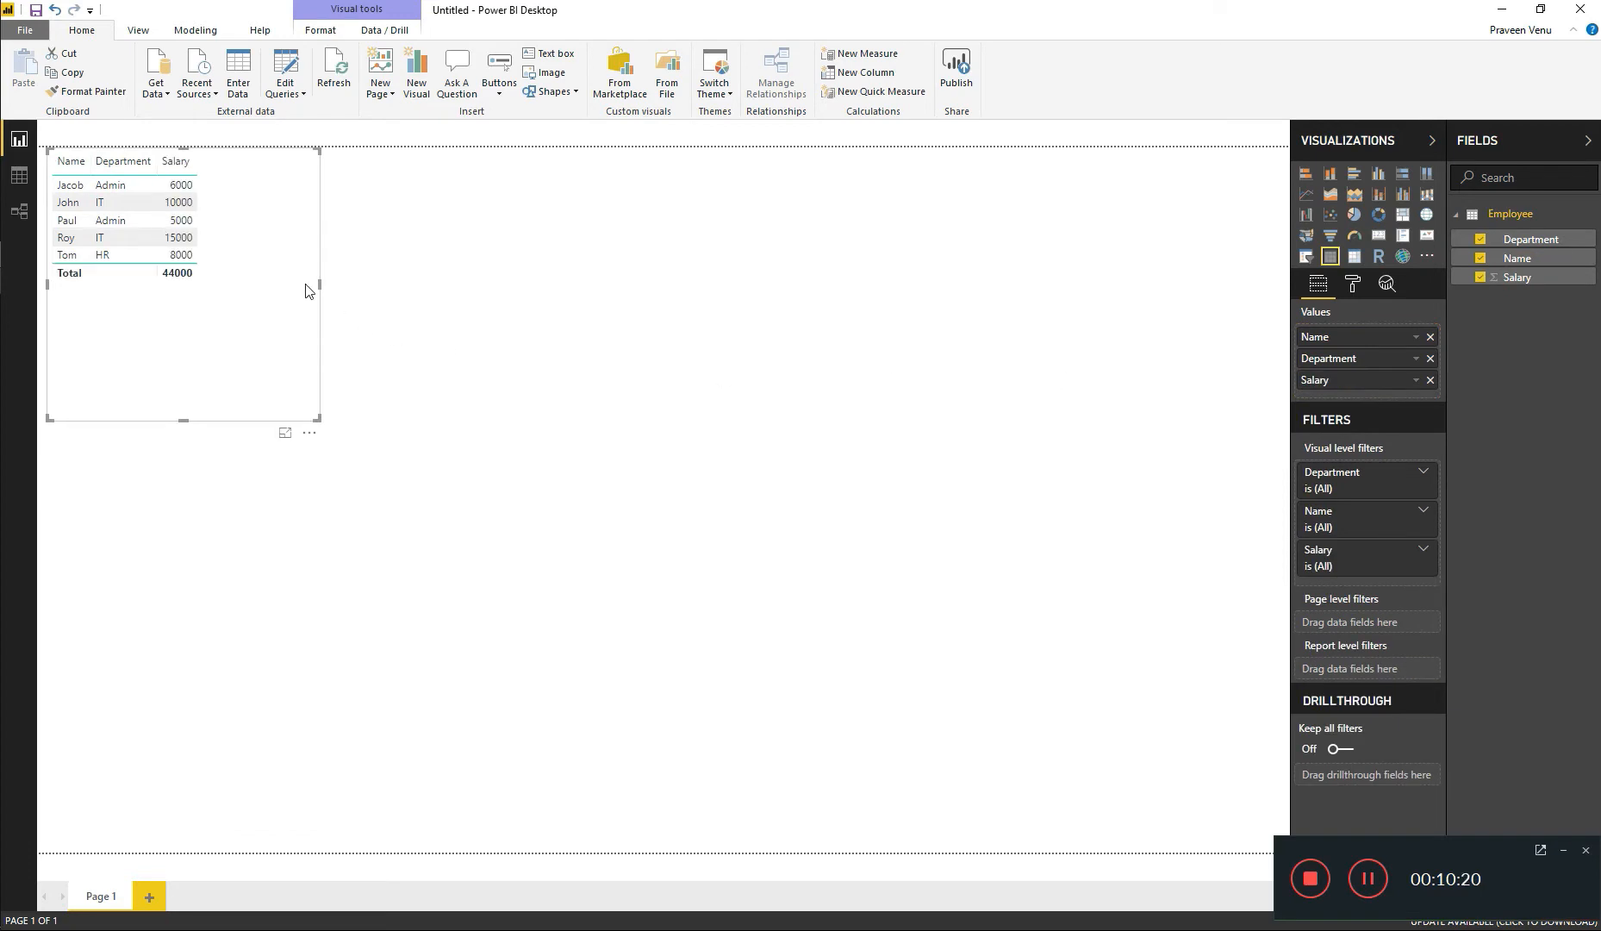
pyautogui.moveTo(317, 419); pyautogui.dragTo(263, 330)
pyautogui.click(240, 391)
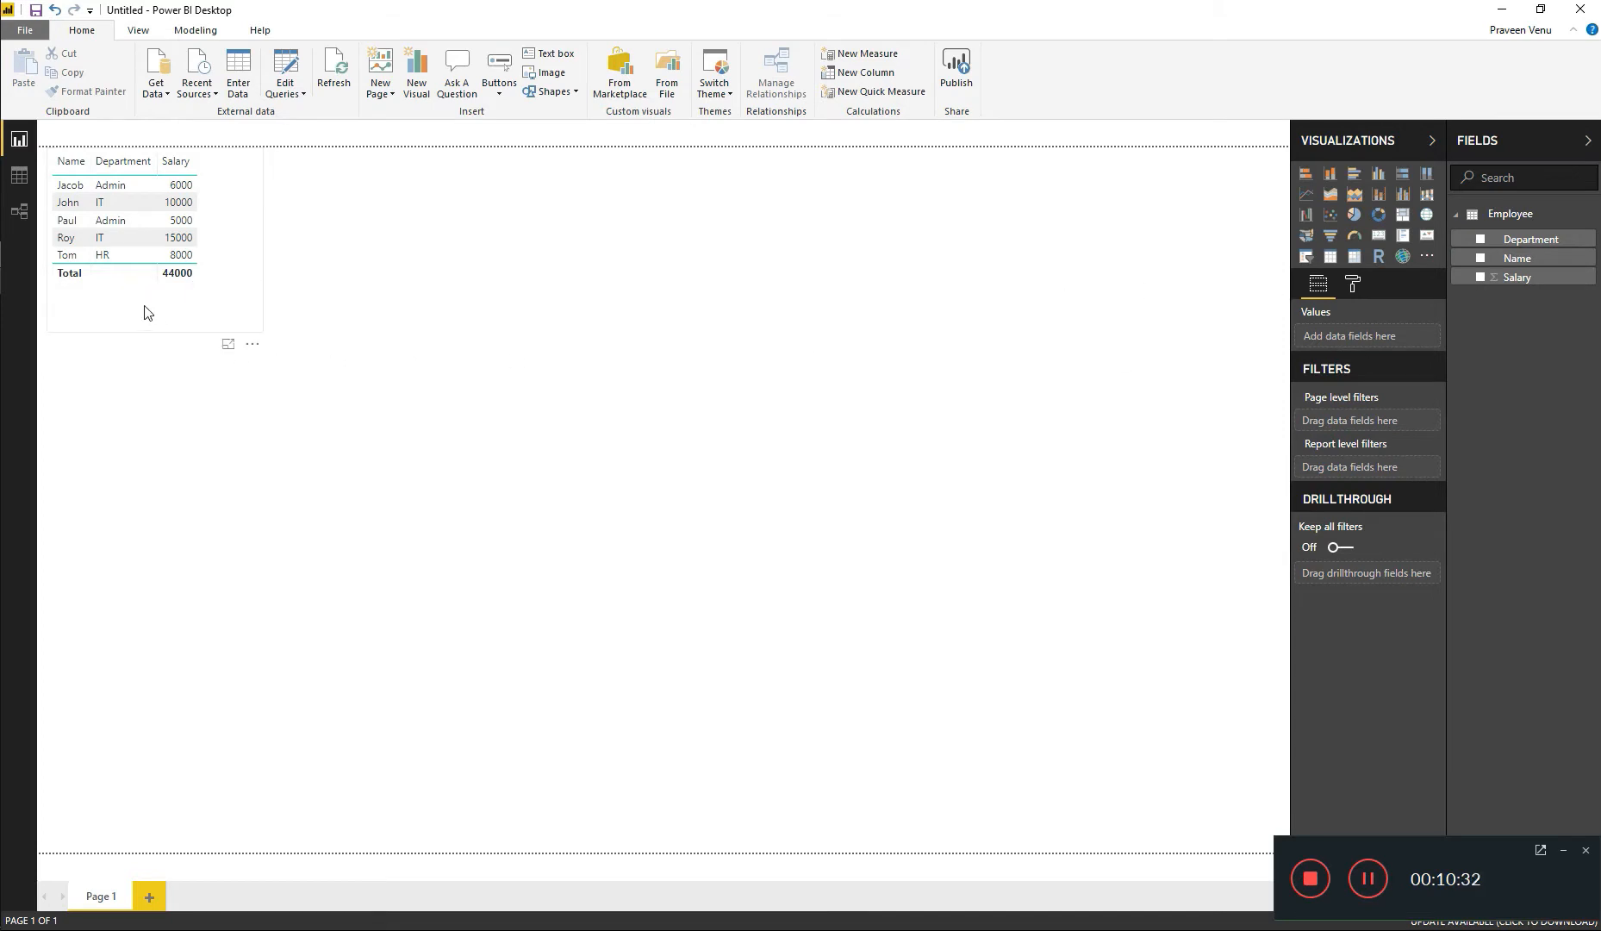
# Step: Turn off the totals row of the employee table visual in its format settings
pyautogui.click(211, 318)
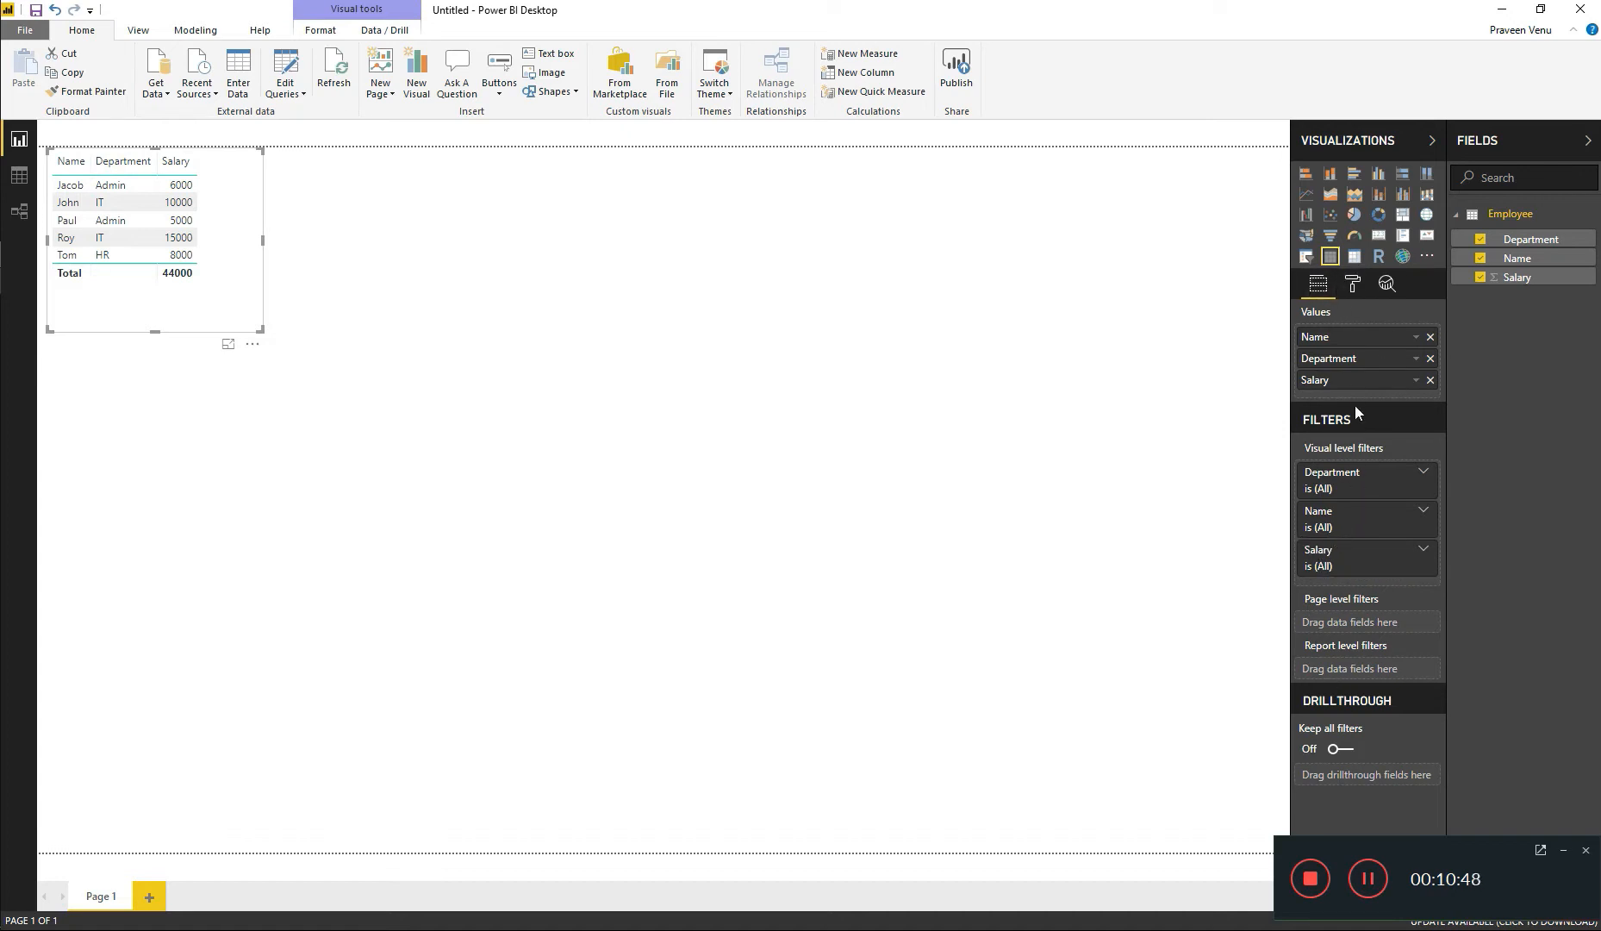
pyautogui.click(1353, 284)
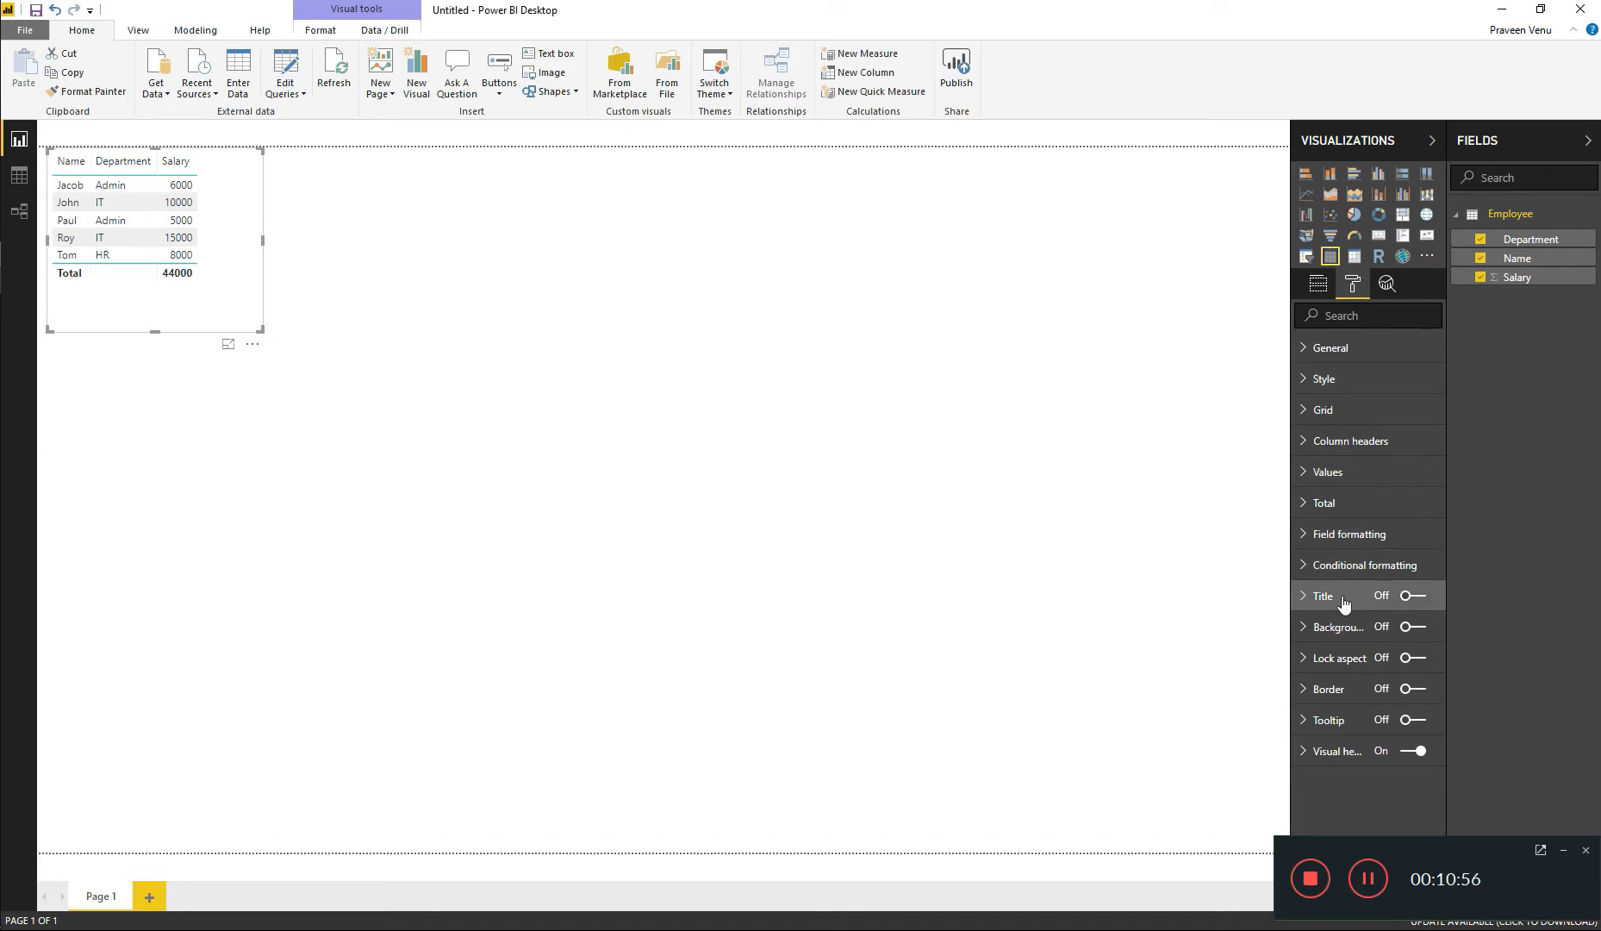
pyautogui.click(1303, 506)
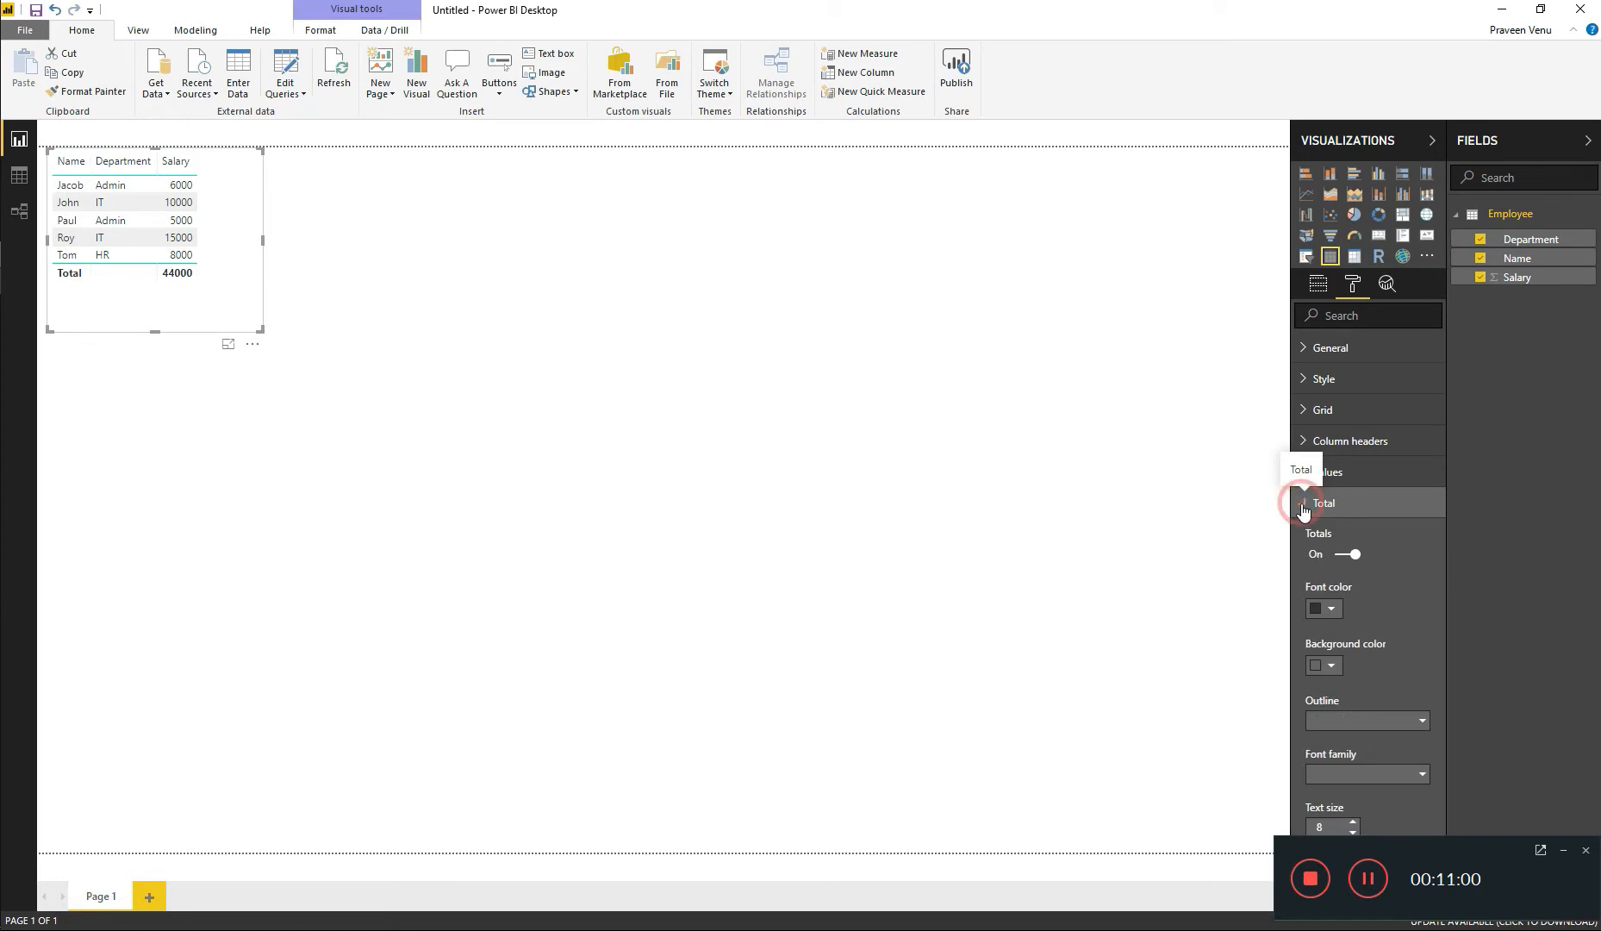
pyautogui.click(1349, 559)
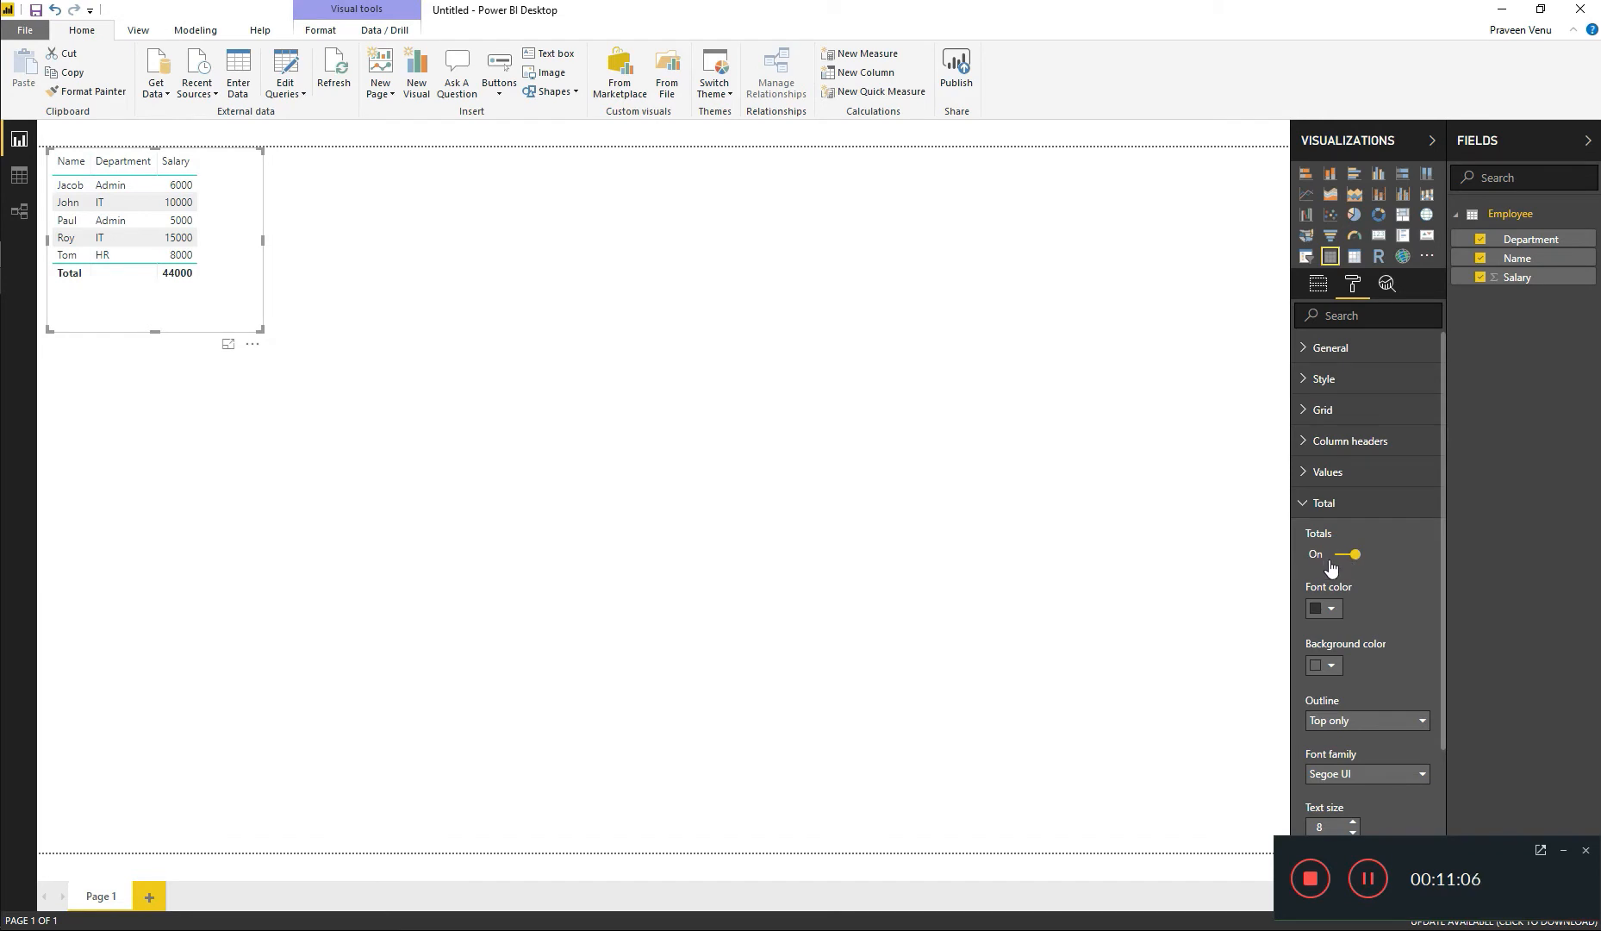
pyautogui.click(1315, 556)
pyautogui.click(1316, 503)
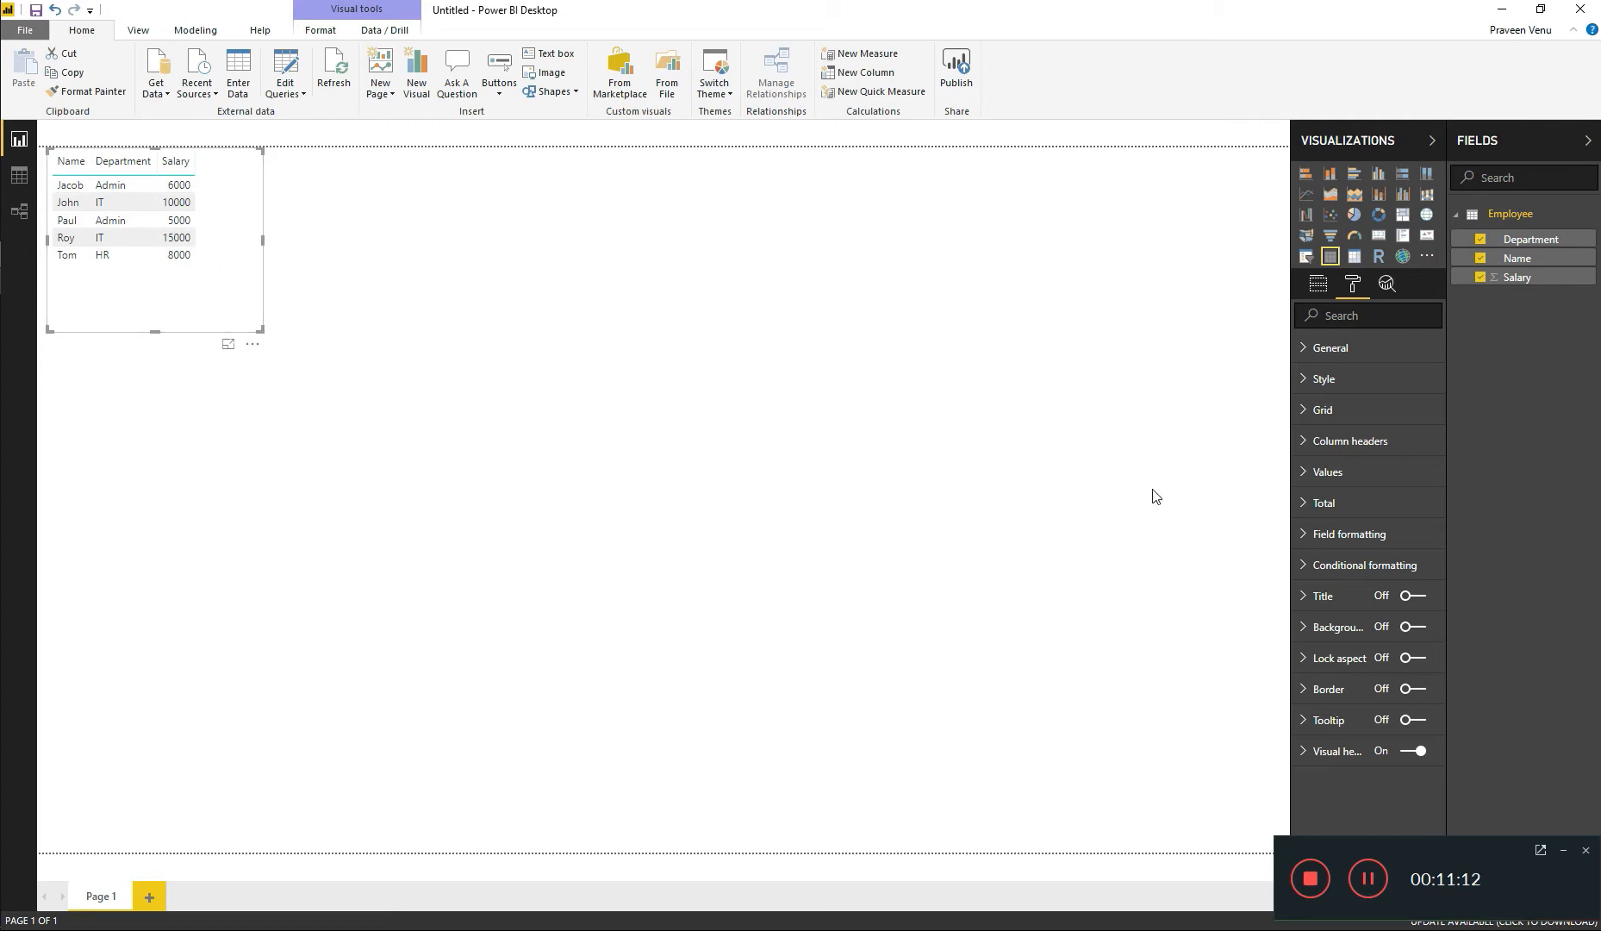
# Step: Set the font color of the employee table's column headers to a dark red theme shade
pyautogui.click(1303, 441)
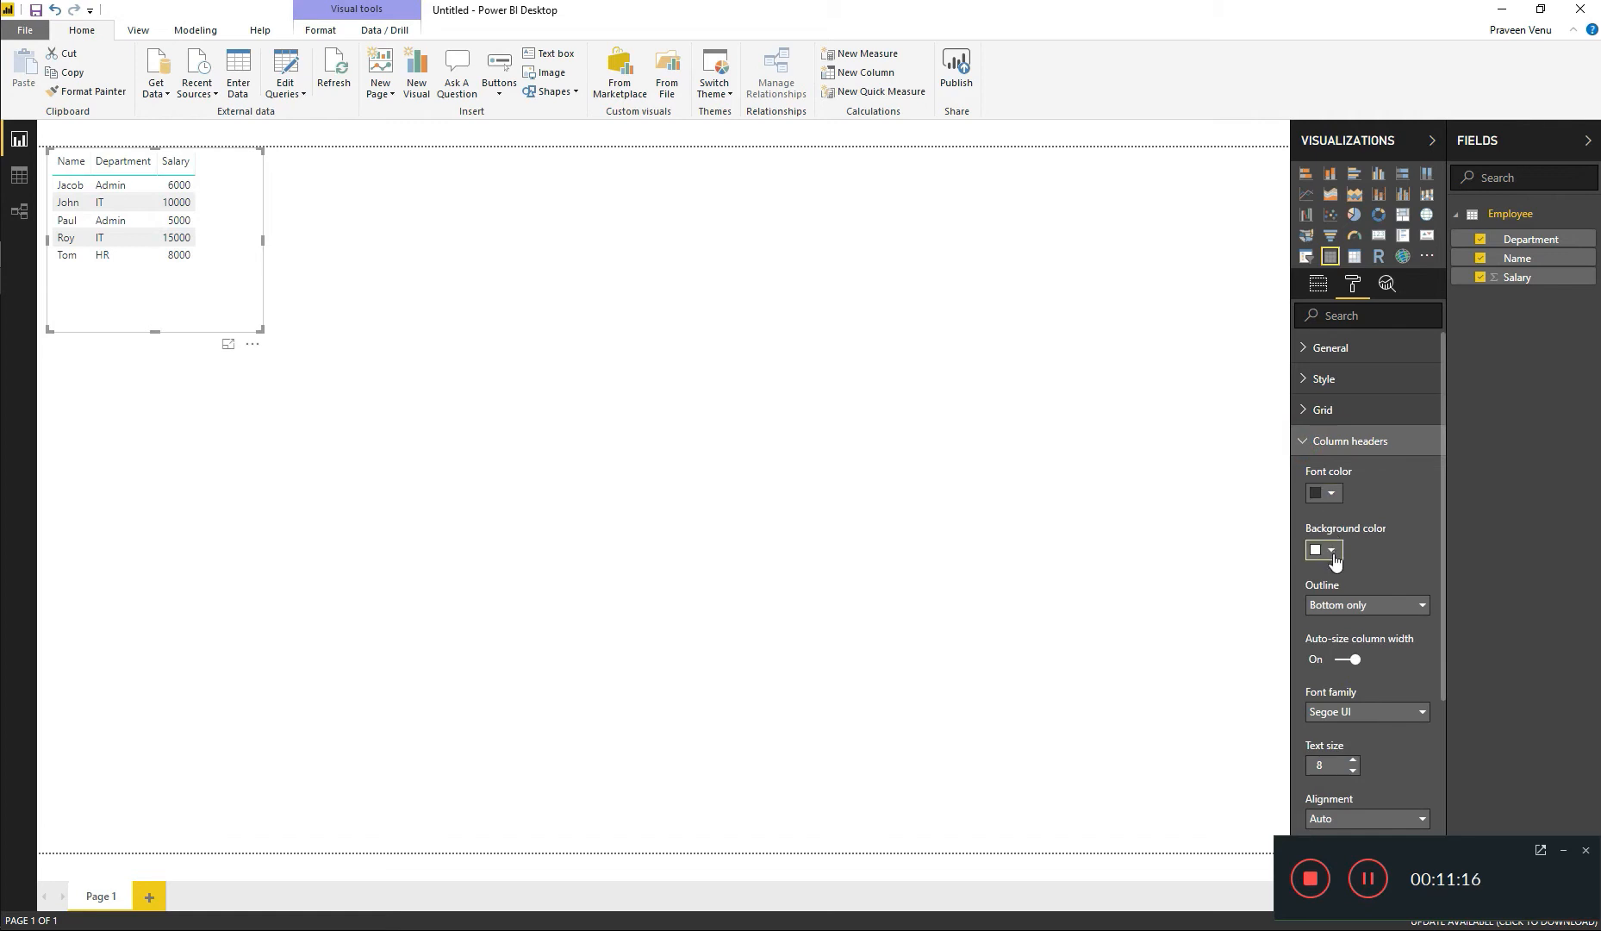
pyautogui.click(1333, 493)
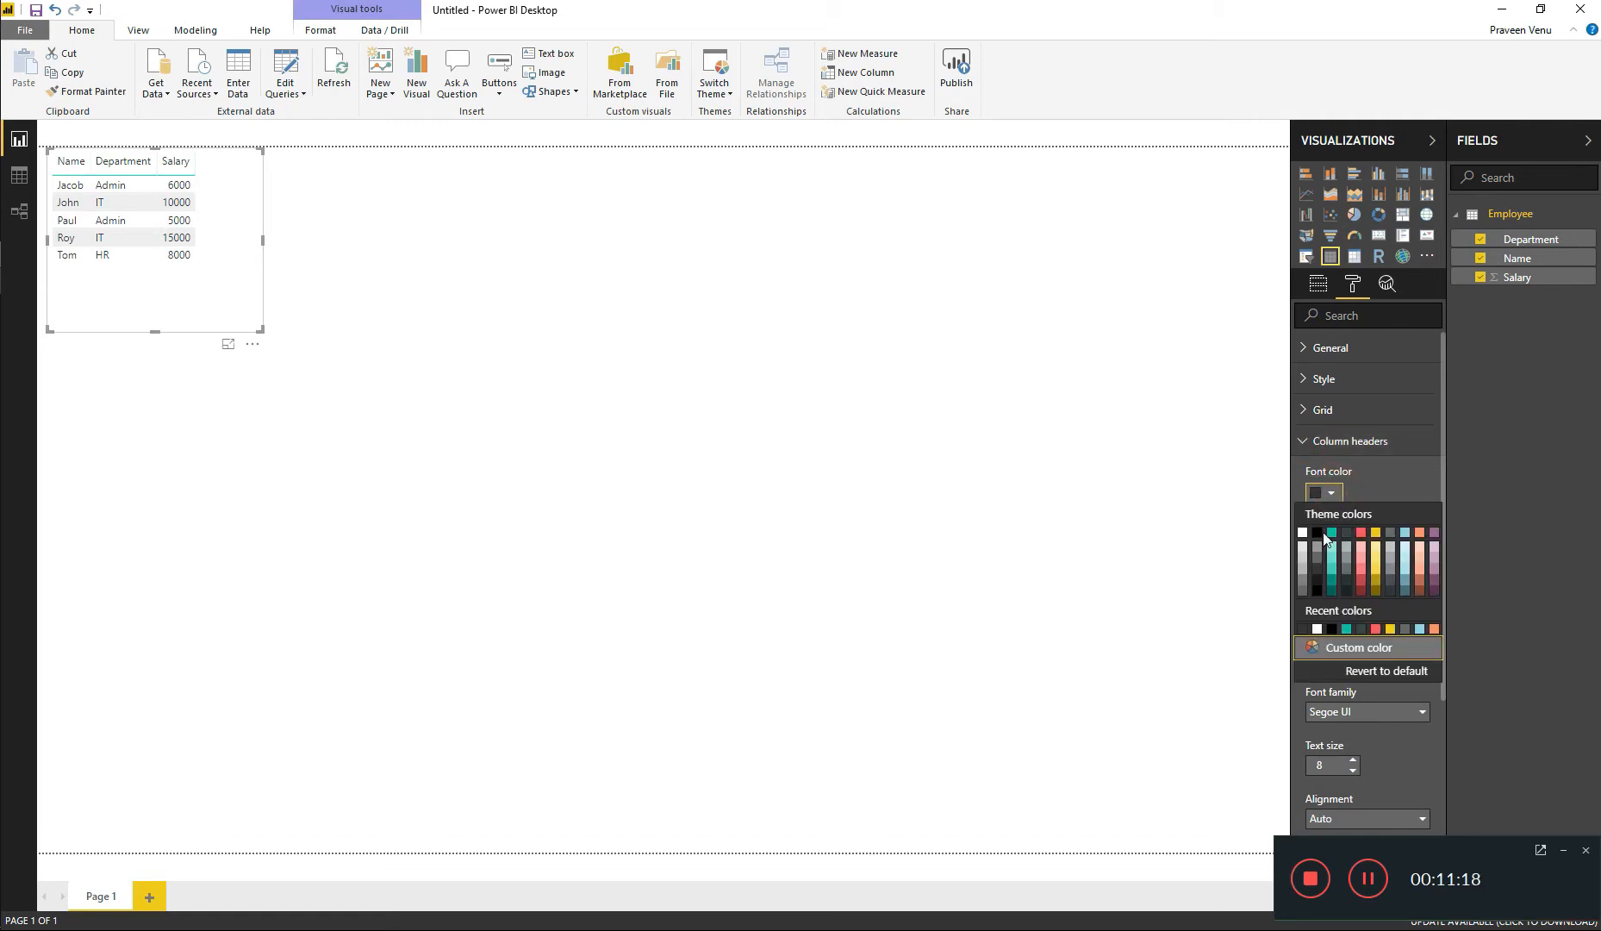
pyautogui.click(1361, 580)
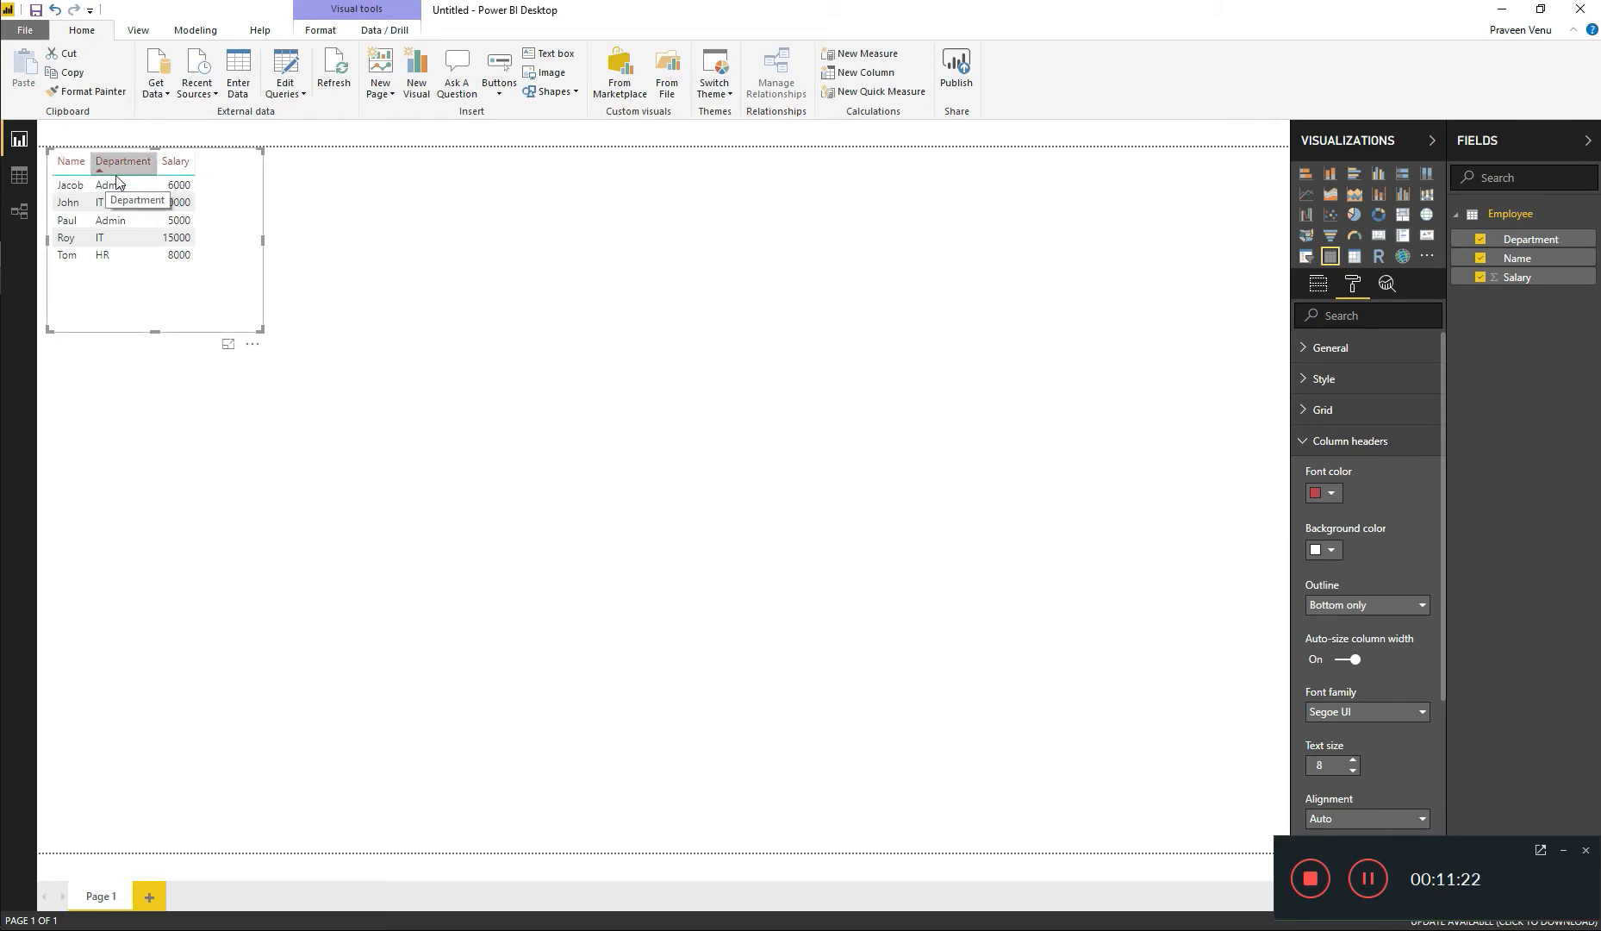
pyautogui.click(749, 497)
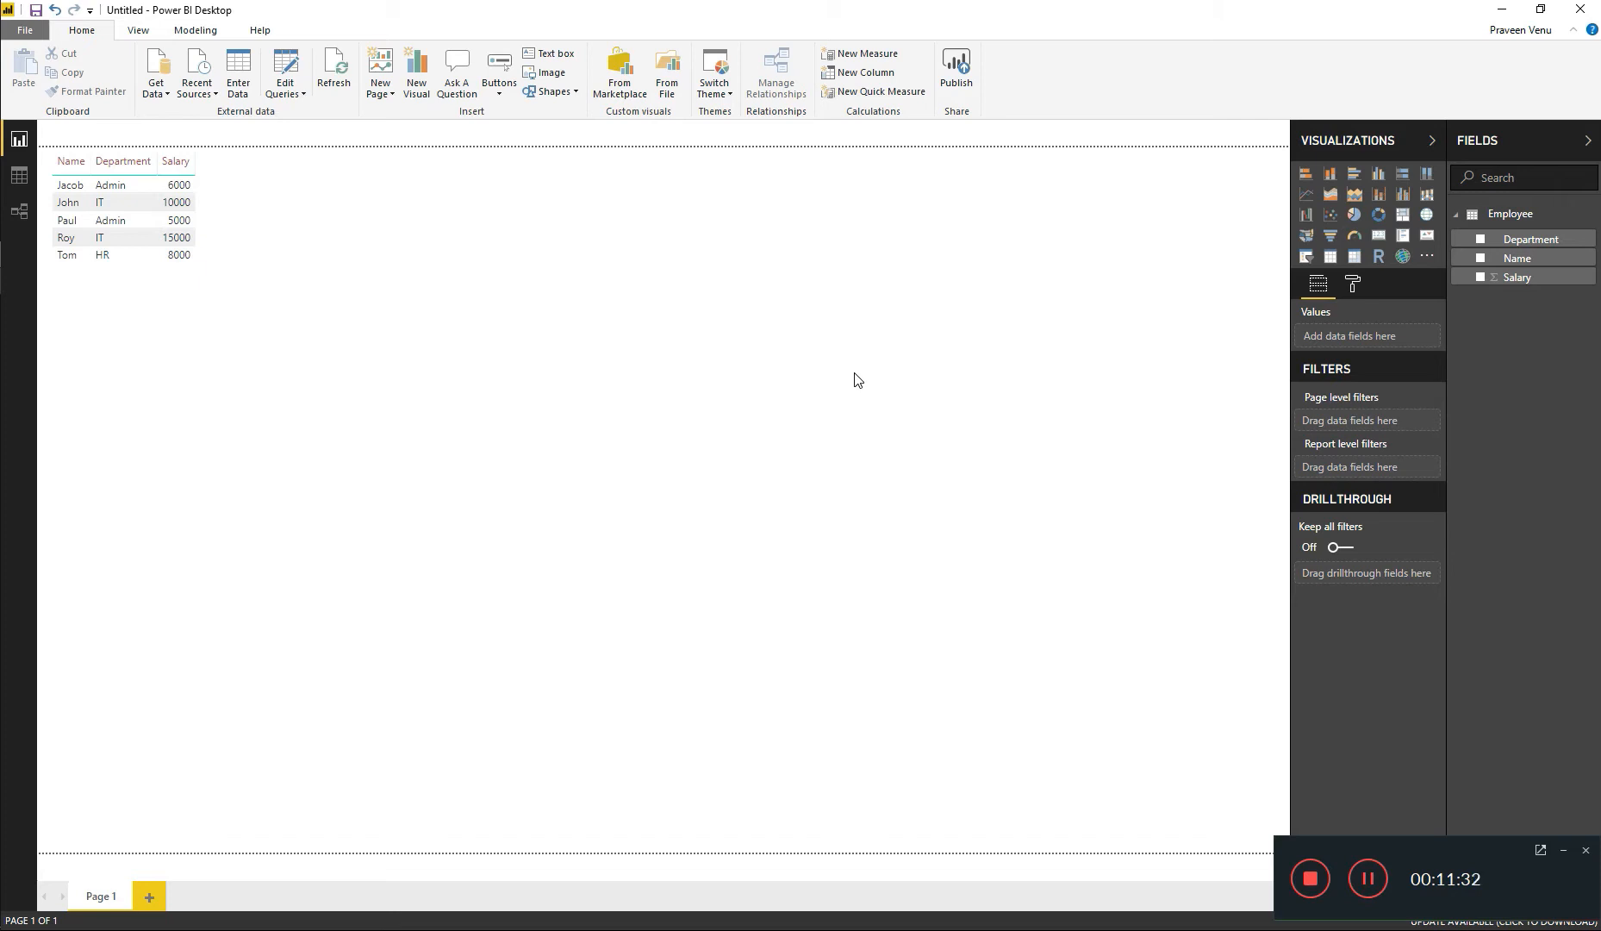
# Step: Insert a matrix visual on the page with Name as its rows and Salary as its values
pyautogui.click(1353, 258)
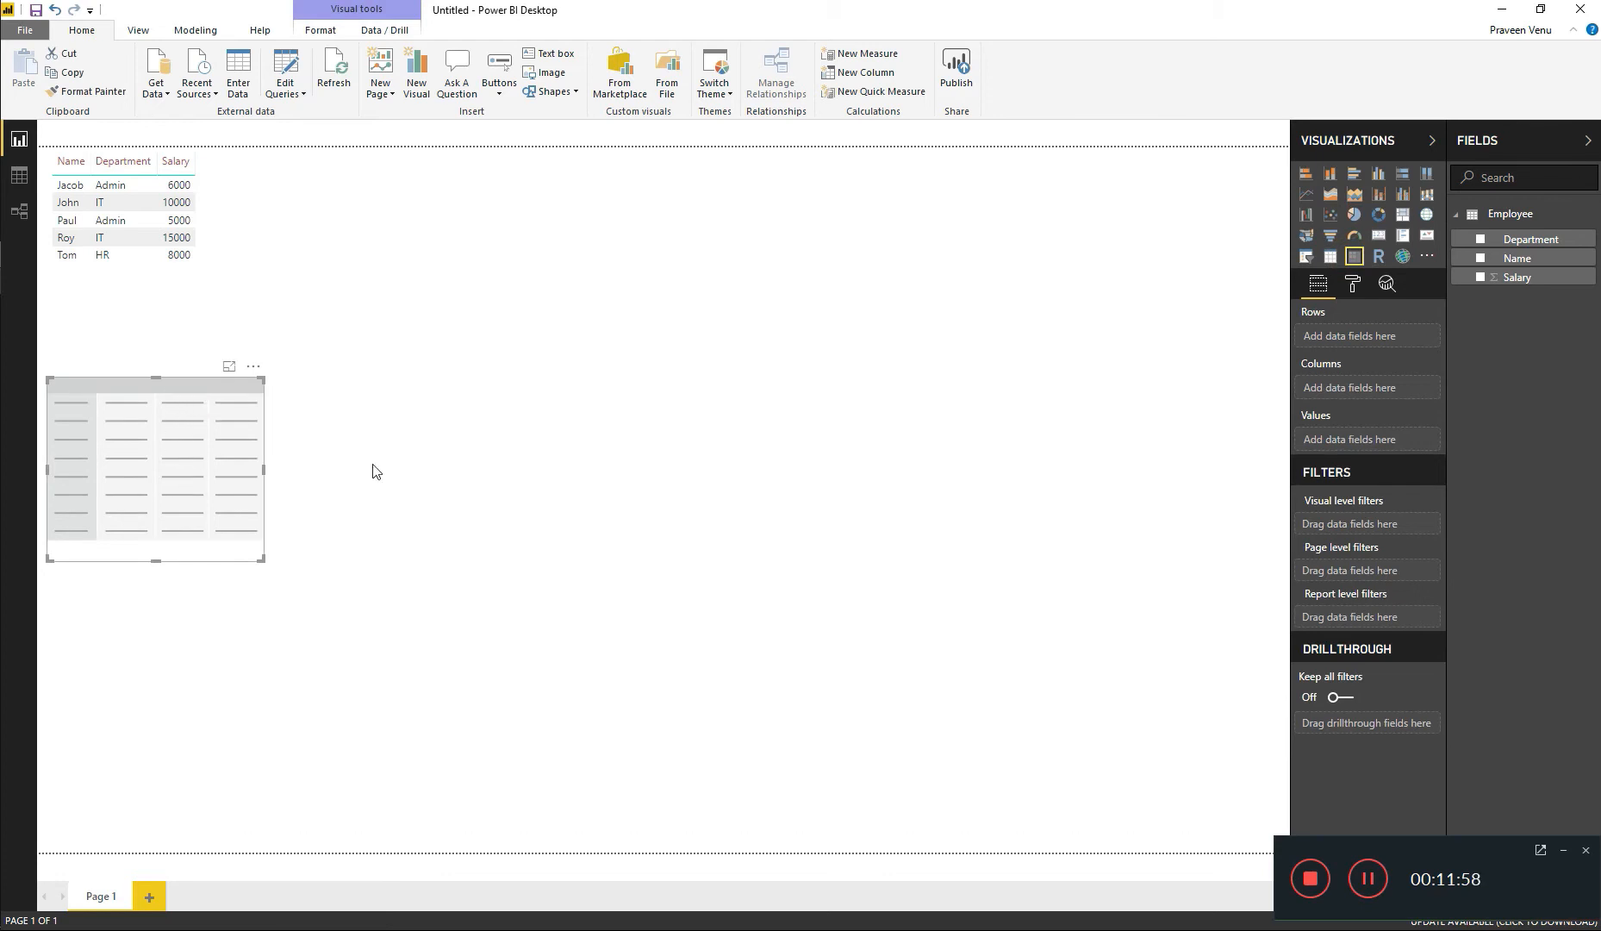
pyautogui.moveTo(1506, 258); pyautogui.dragTo(1361, 343)
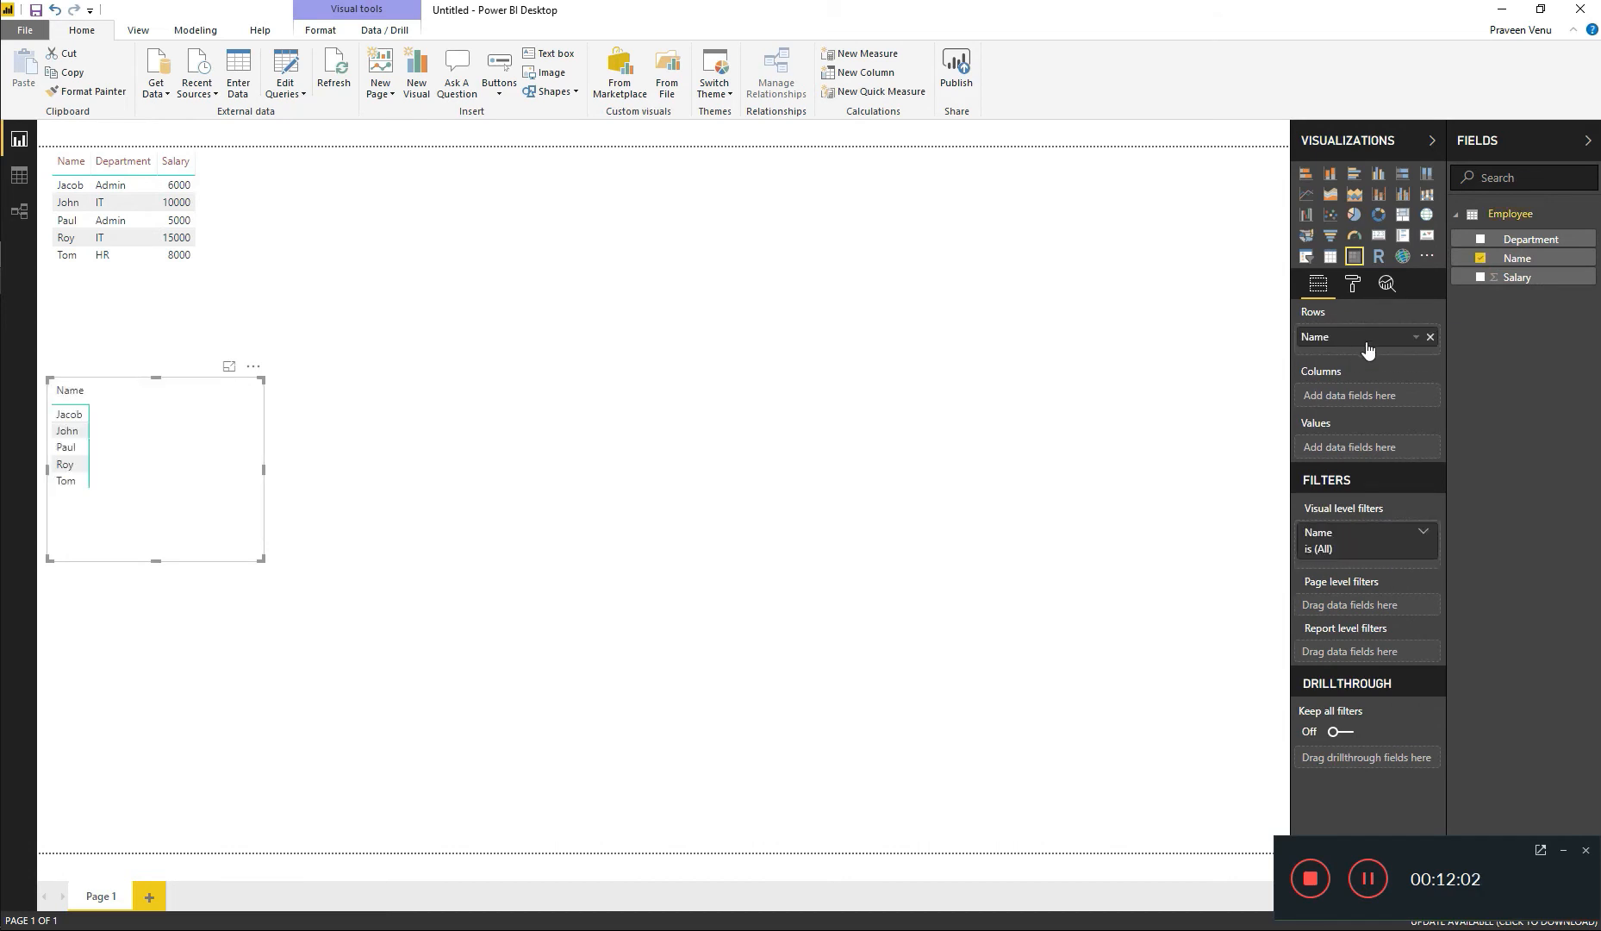
pyautogui.moveTo(1519, 277); pyautogui.dragTo(1368, 454)
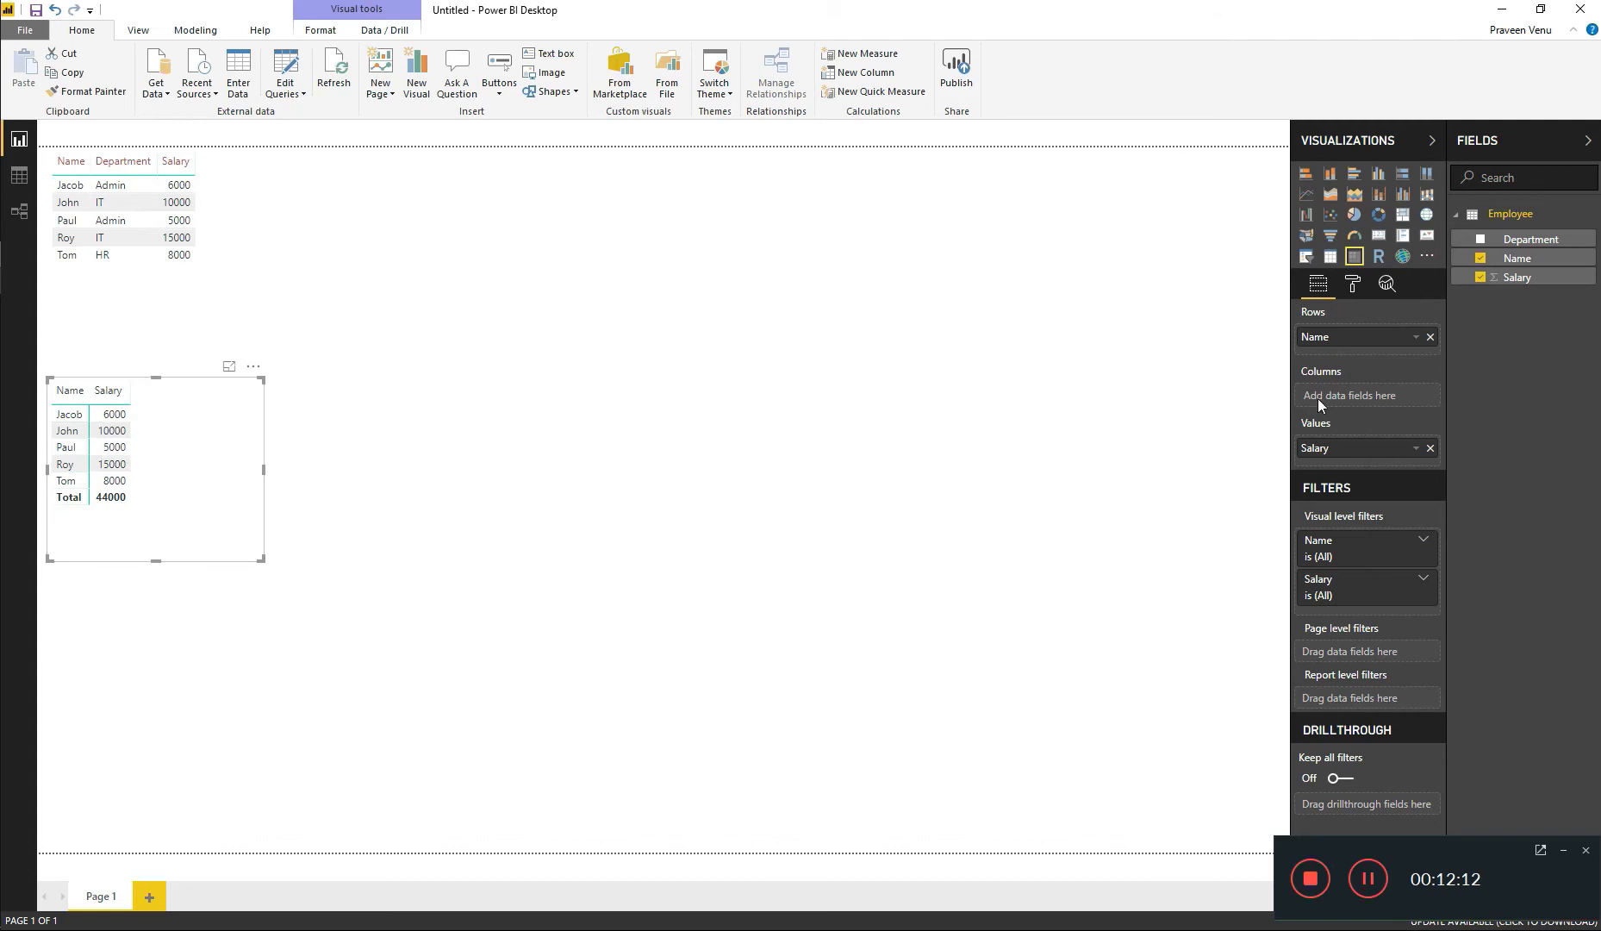
# Step: Replace Name with Department in the matrix rows and change the Salary aggregation to Average
pyautogui.click(1430, 337)
pyautogui.moveTo(1526, 240); pyautogui.dragTo(1369, 345)
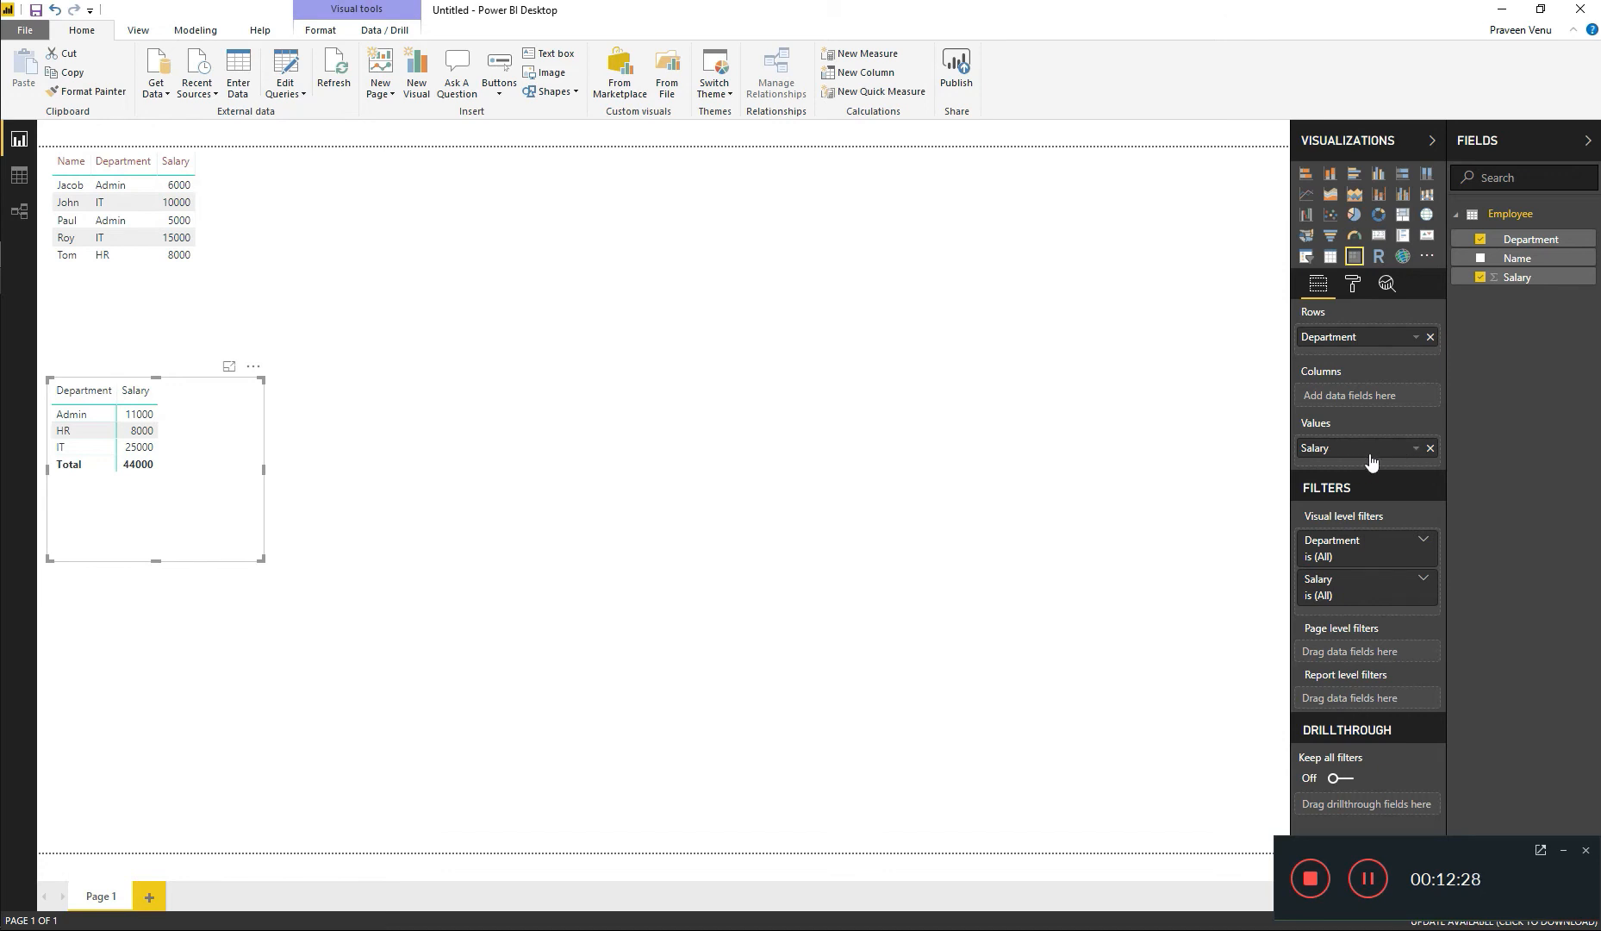
pyautogui.click(1414, 451)
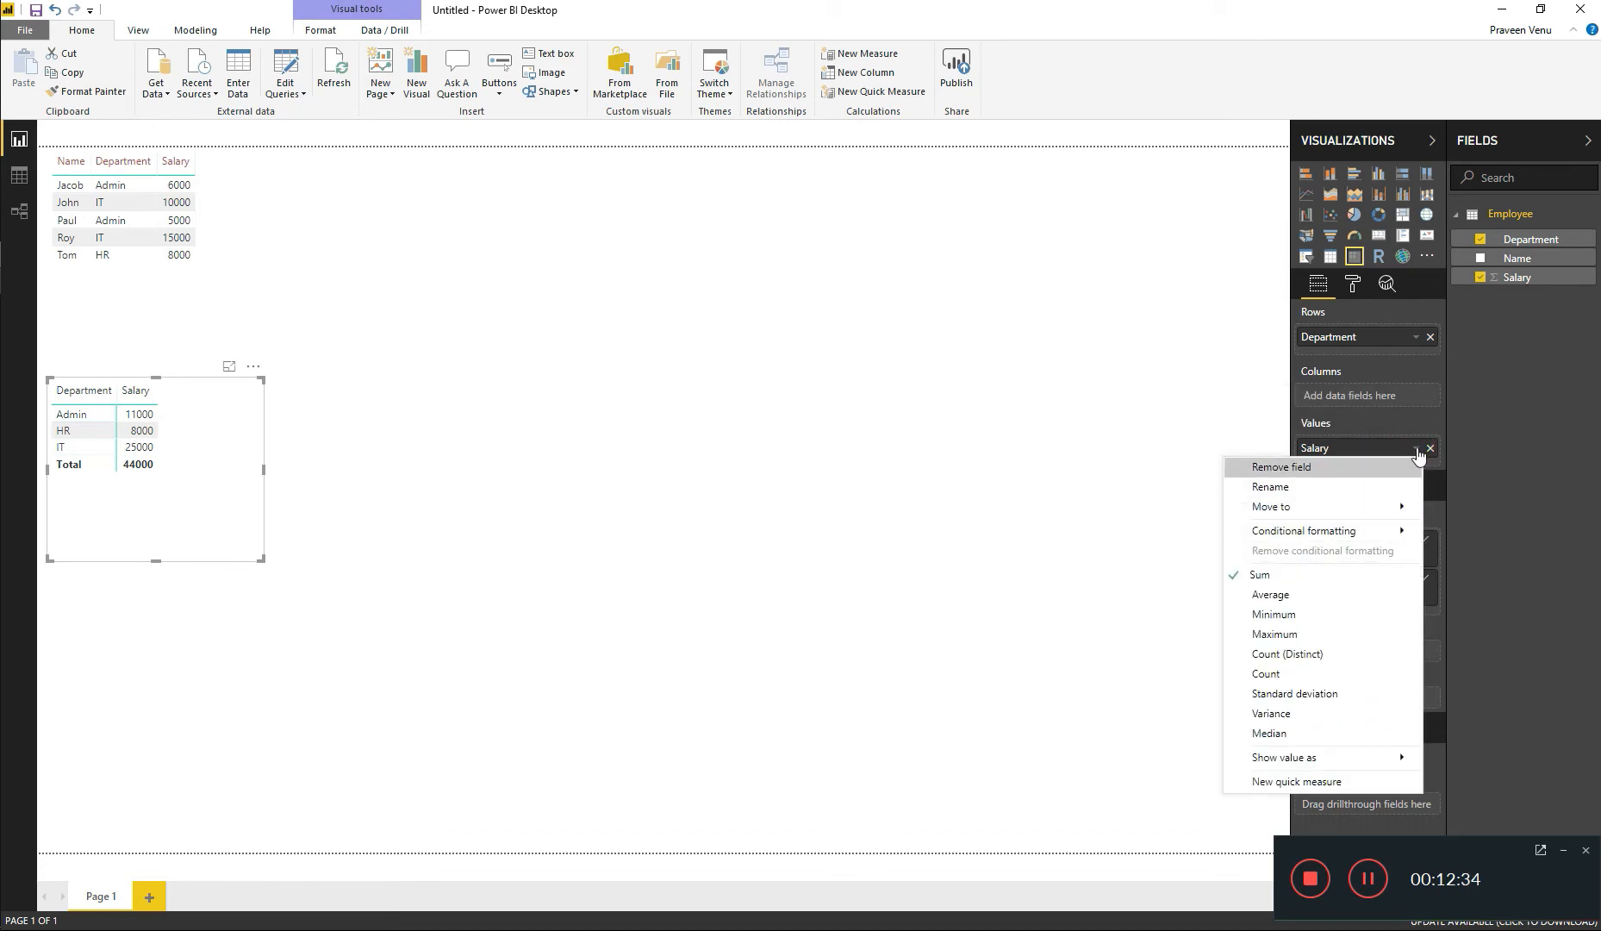
pyautogui.click(1416, 452)
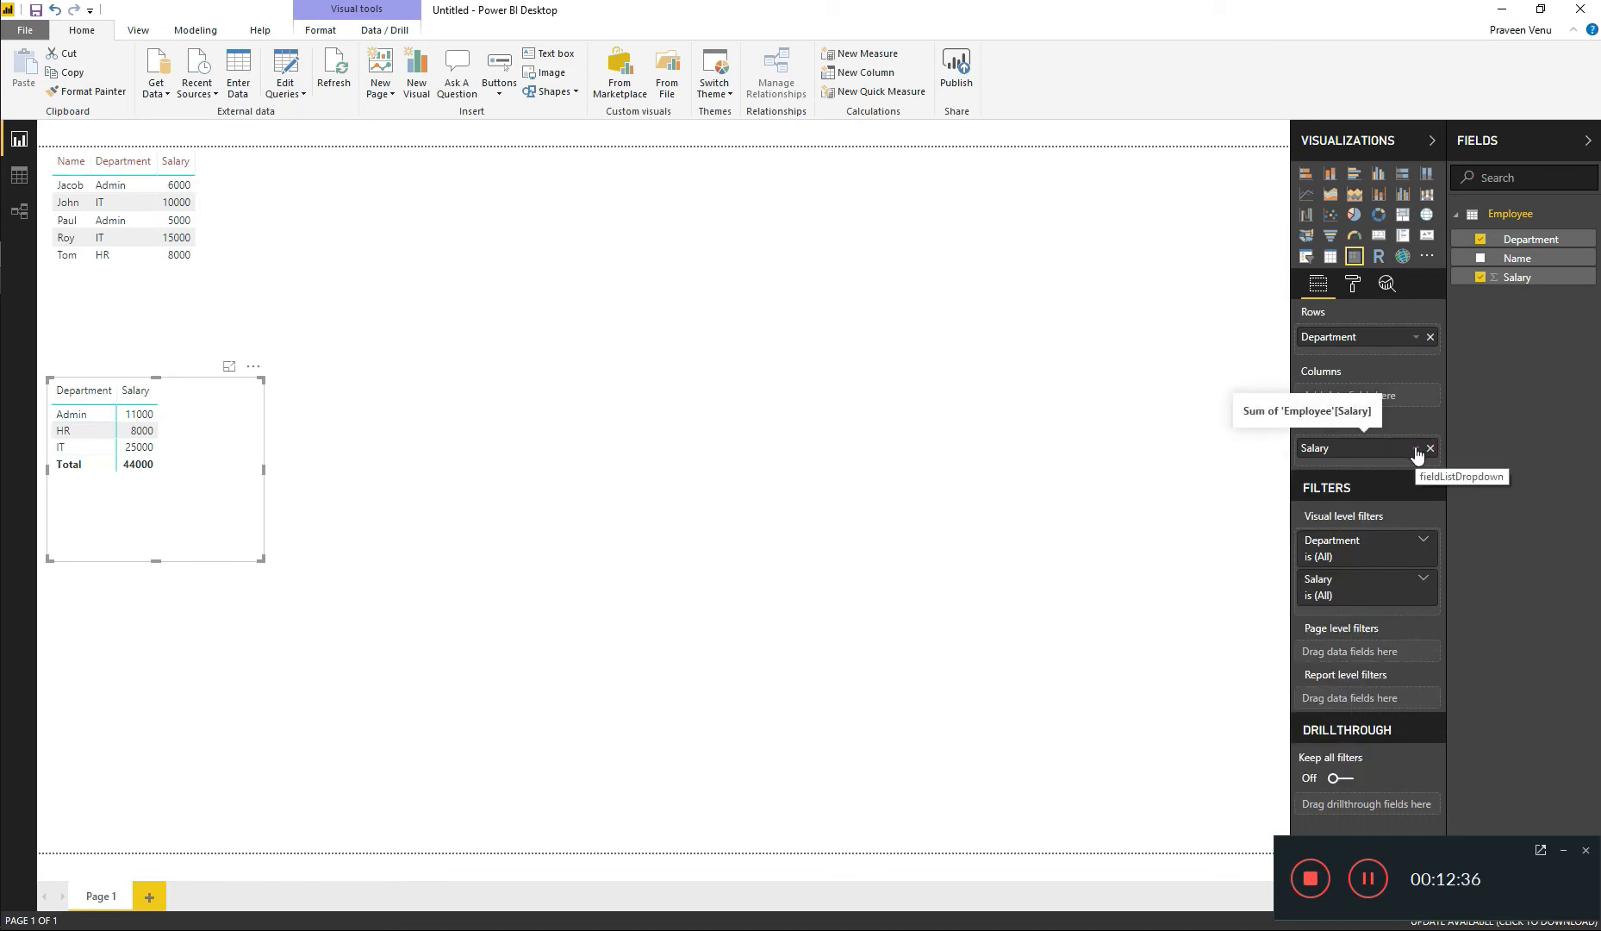
pyautogui.click(1416, 451)
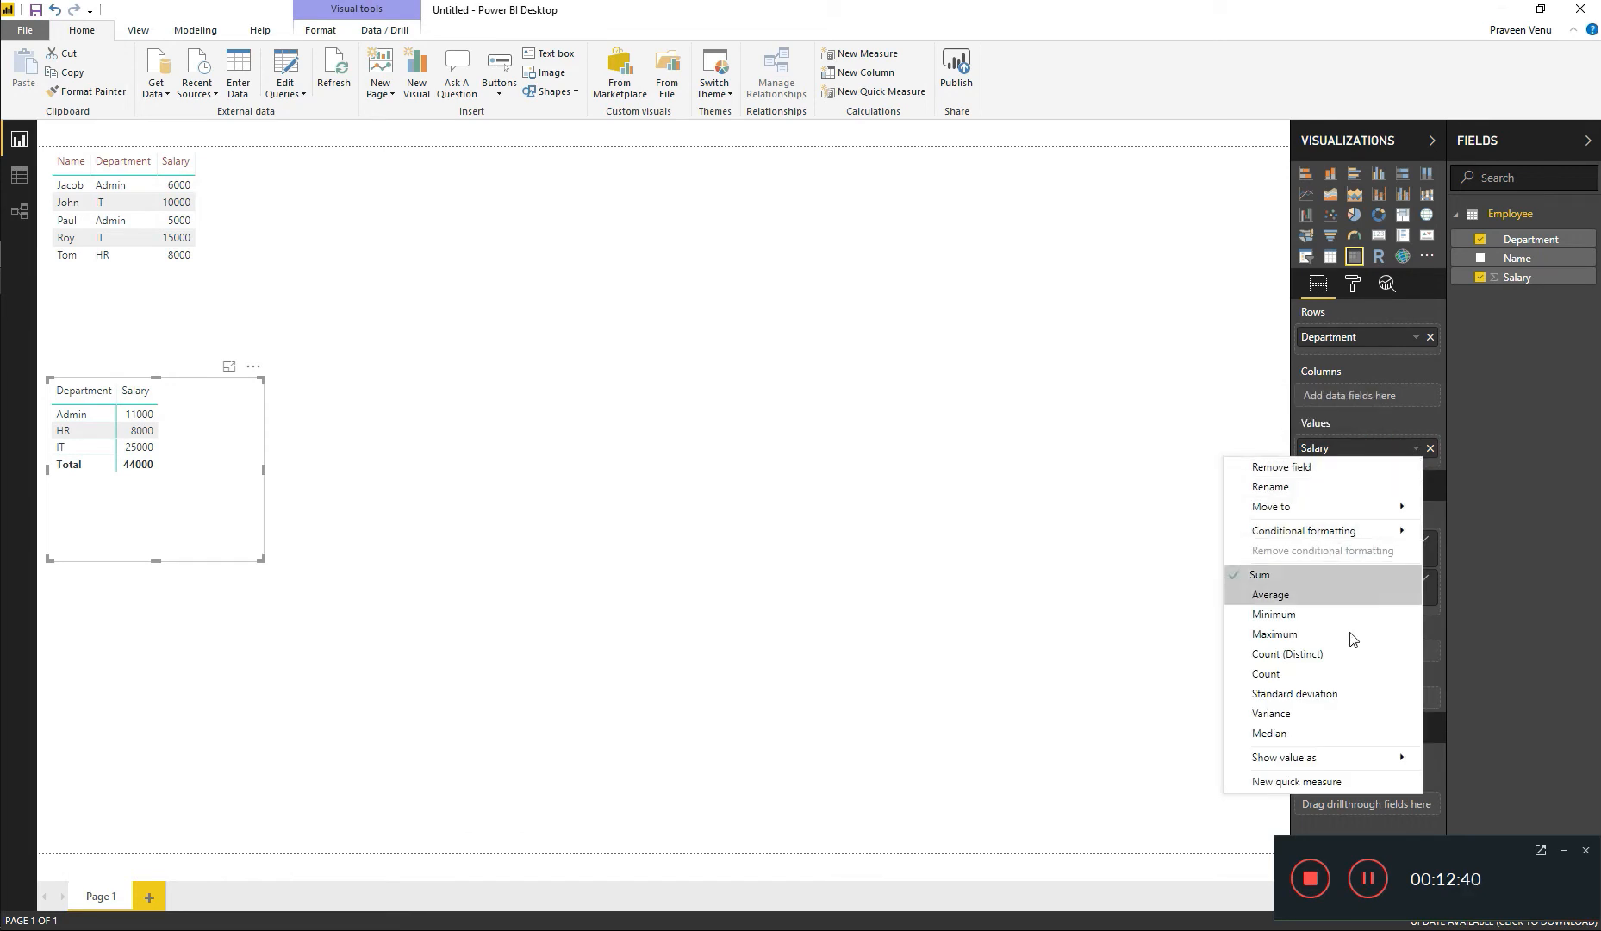
pyautogui.click(1269, 595)
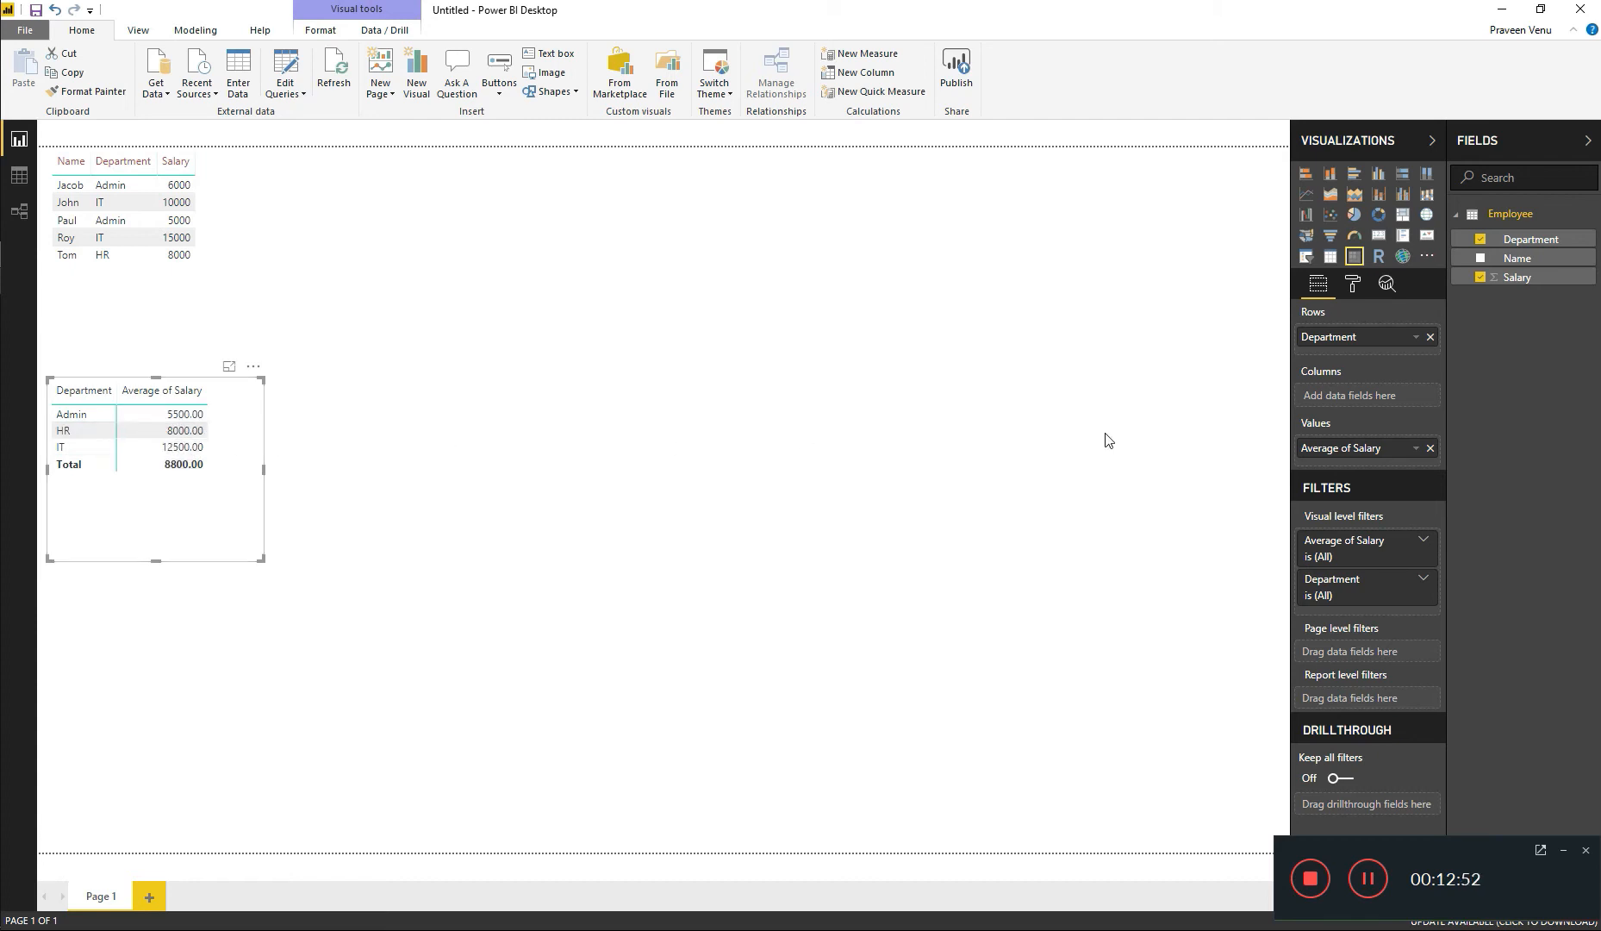
pyautogui.click(1415, 449)
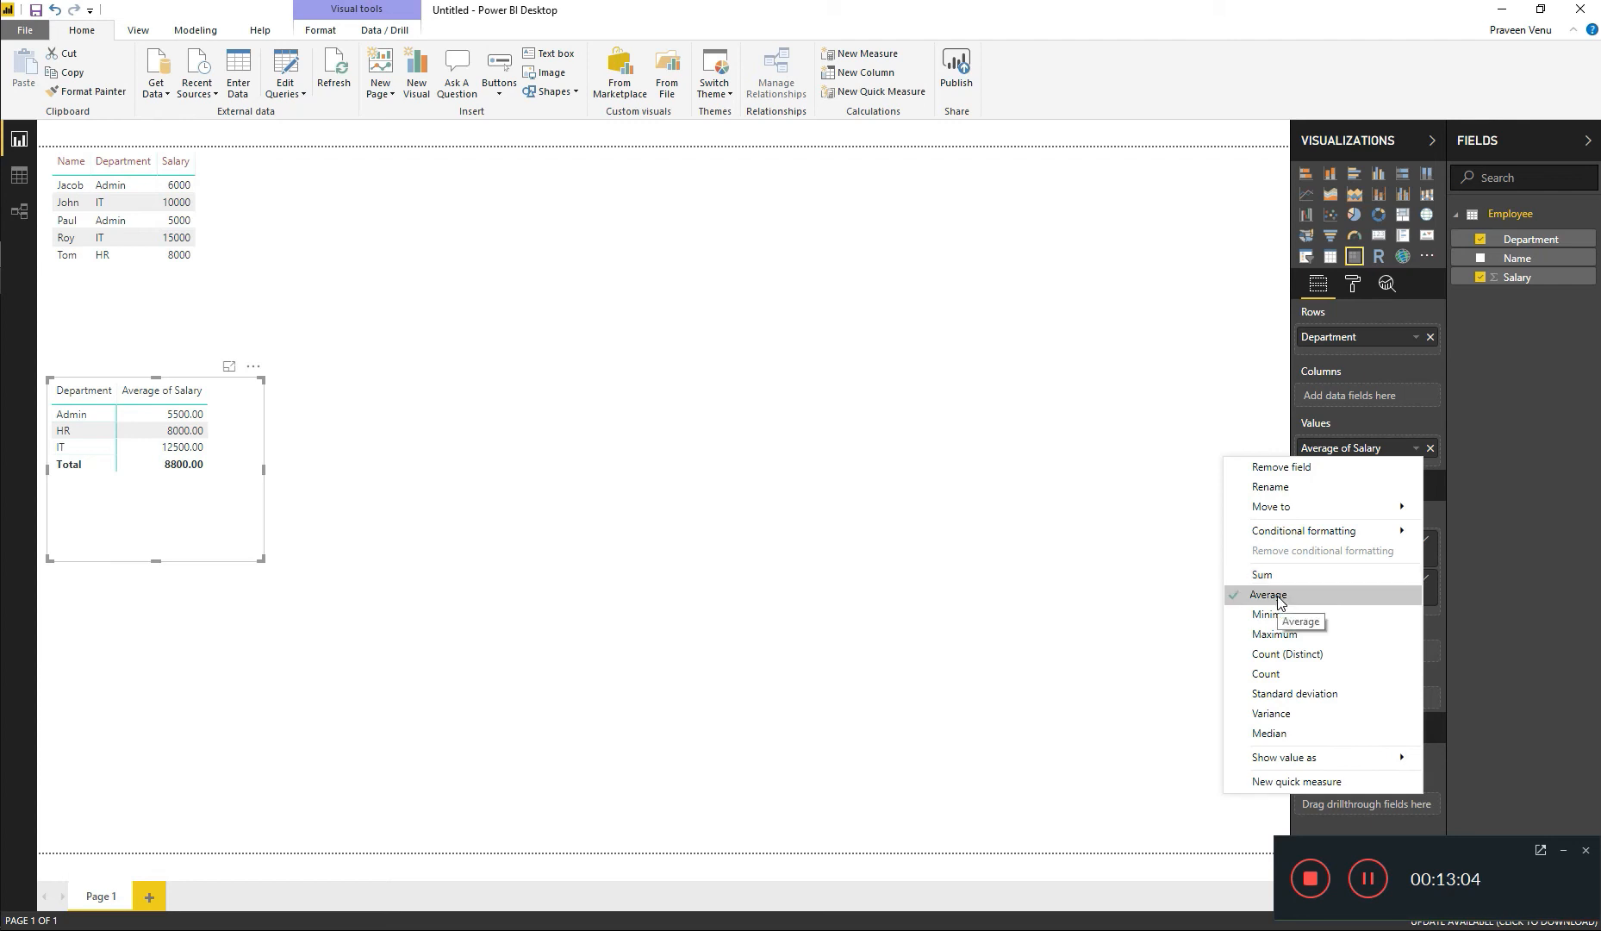
pyautogui.click(1306, 425)
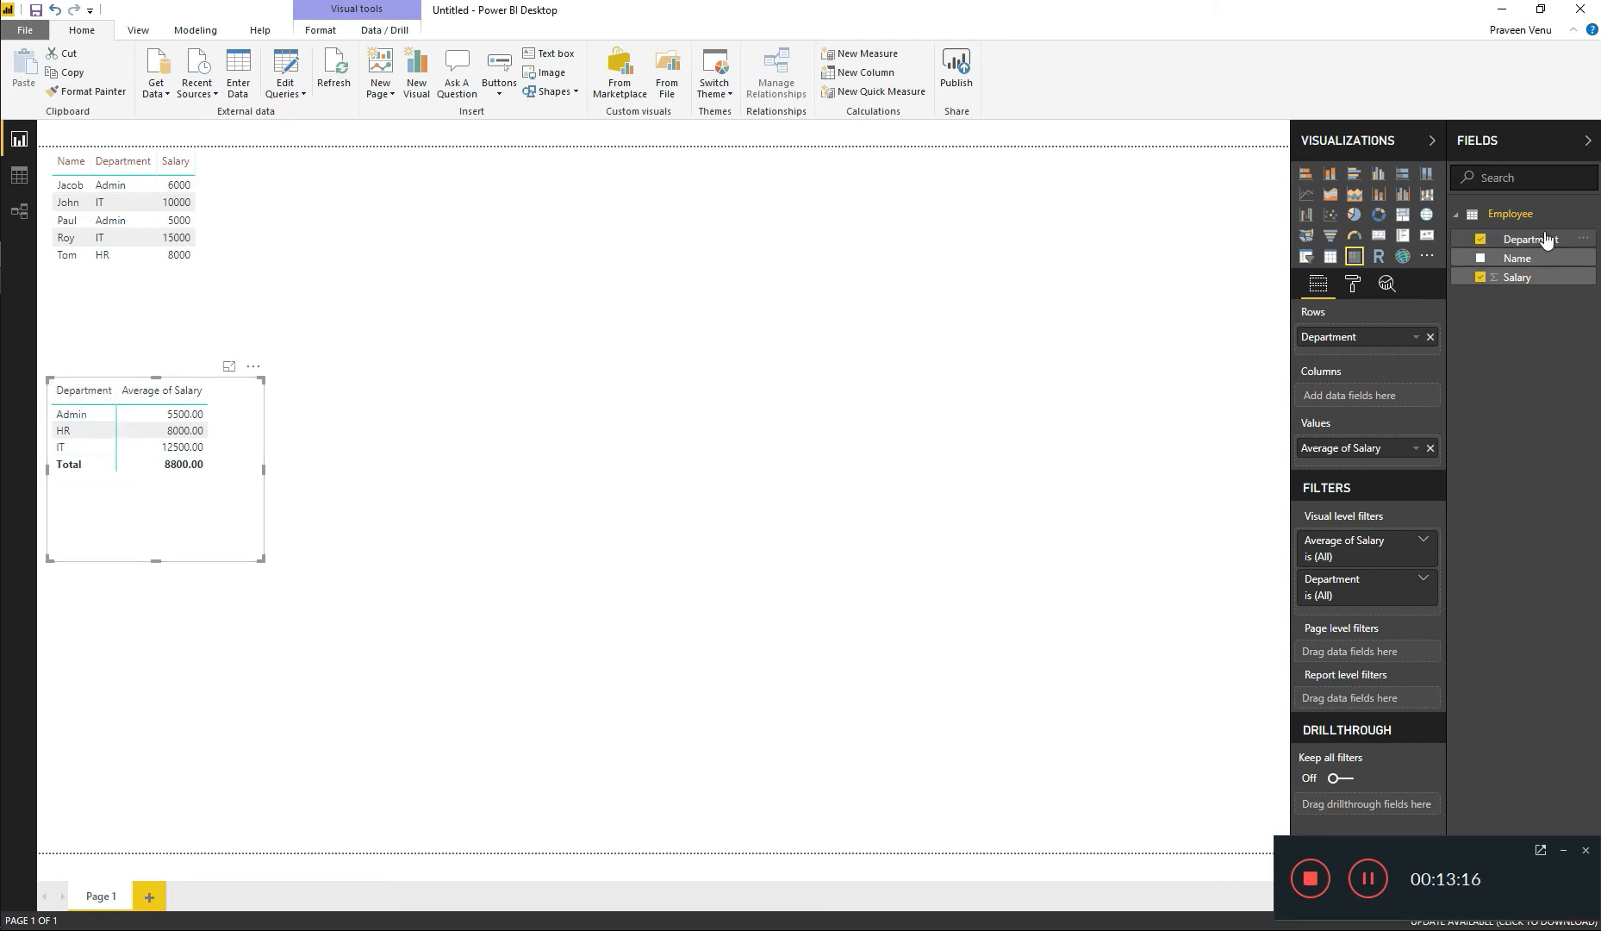
# Step: Rename the Department row field of the matrix as Dept
pyautogui.rightClick(1330, 338)
pyautogui.click(1327, 339)
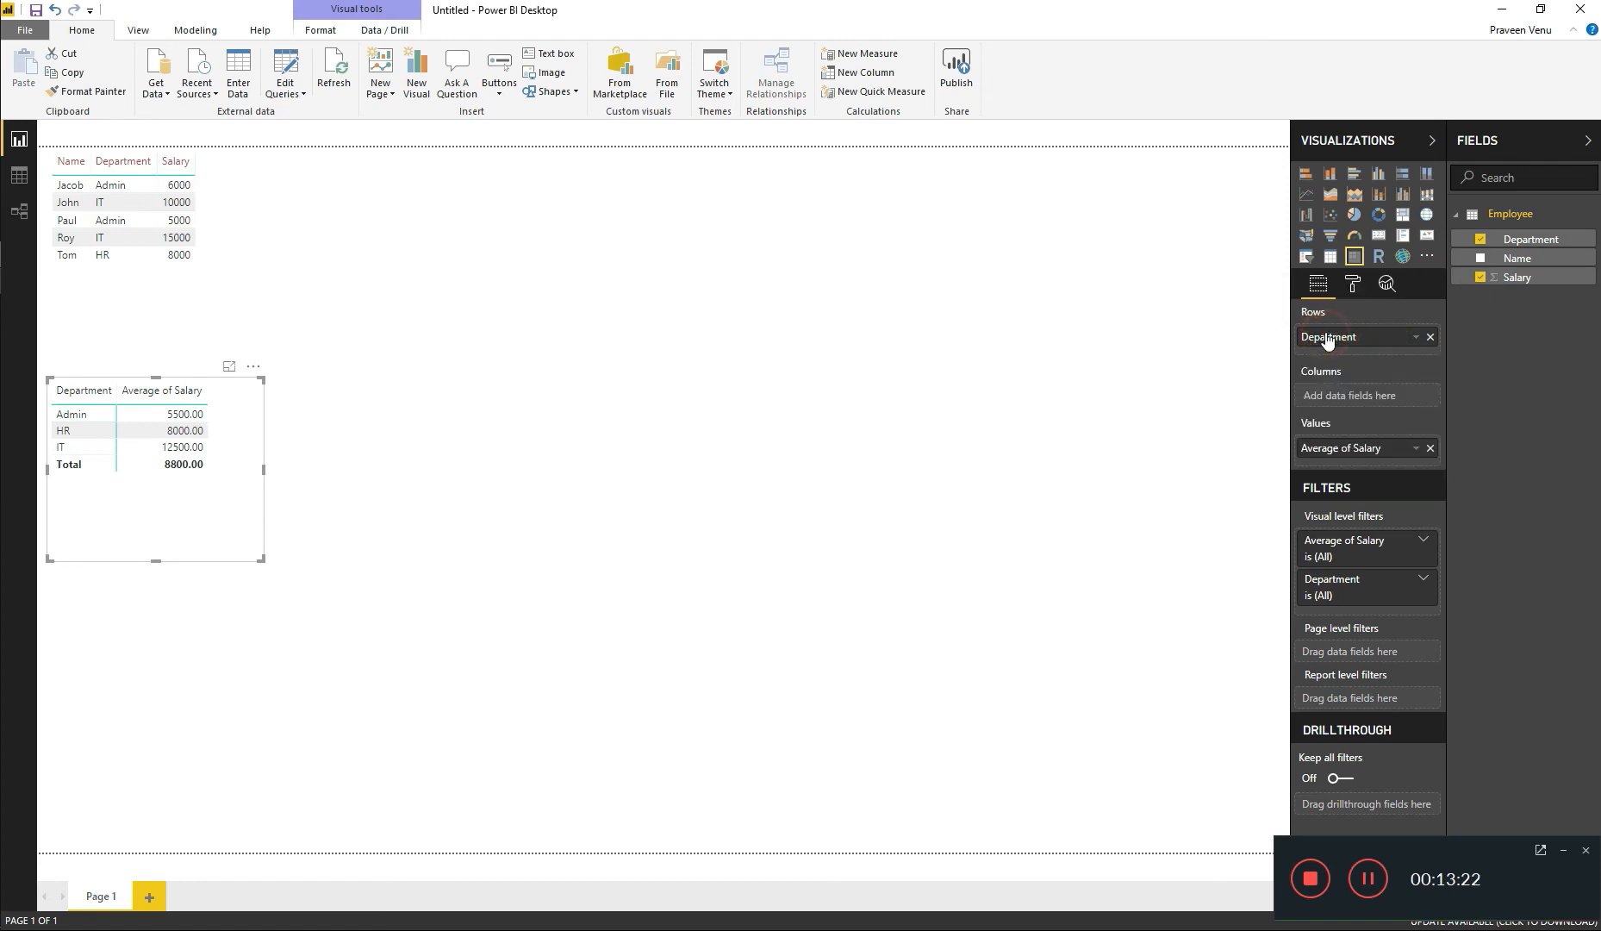
pyautogui.doubleClick(1327, 339)
pyautogui.write('Dept')
pyautogui.click(1411, 369)
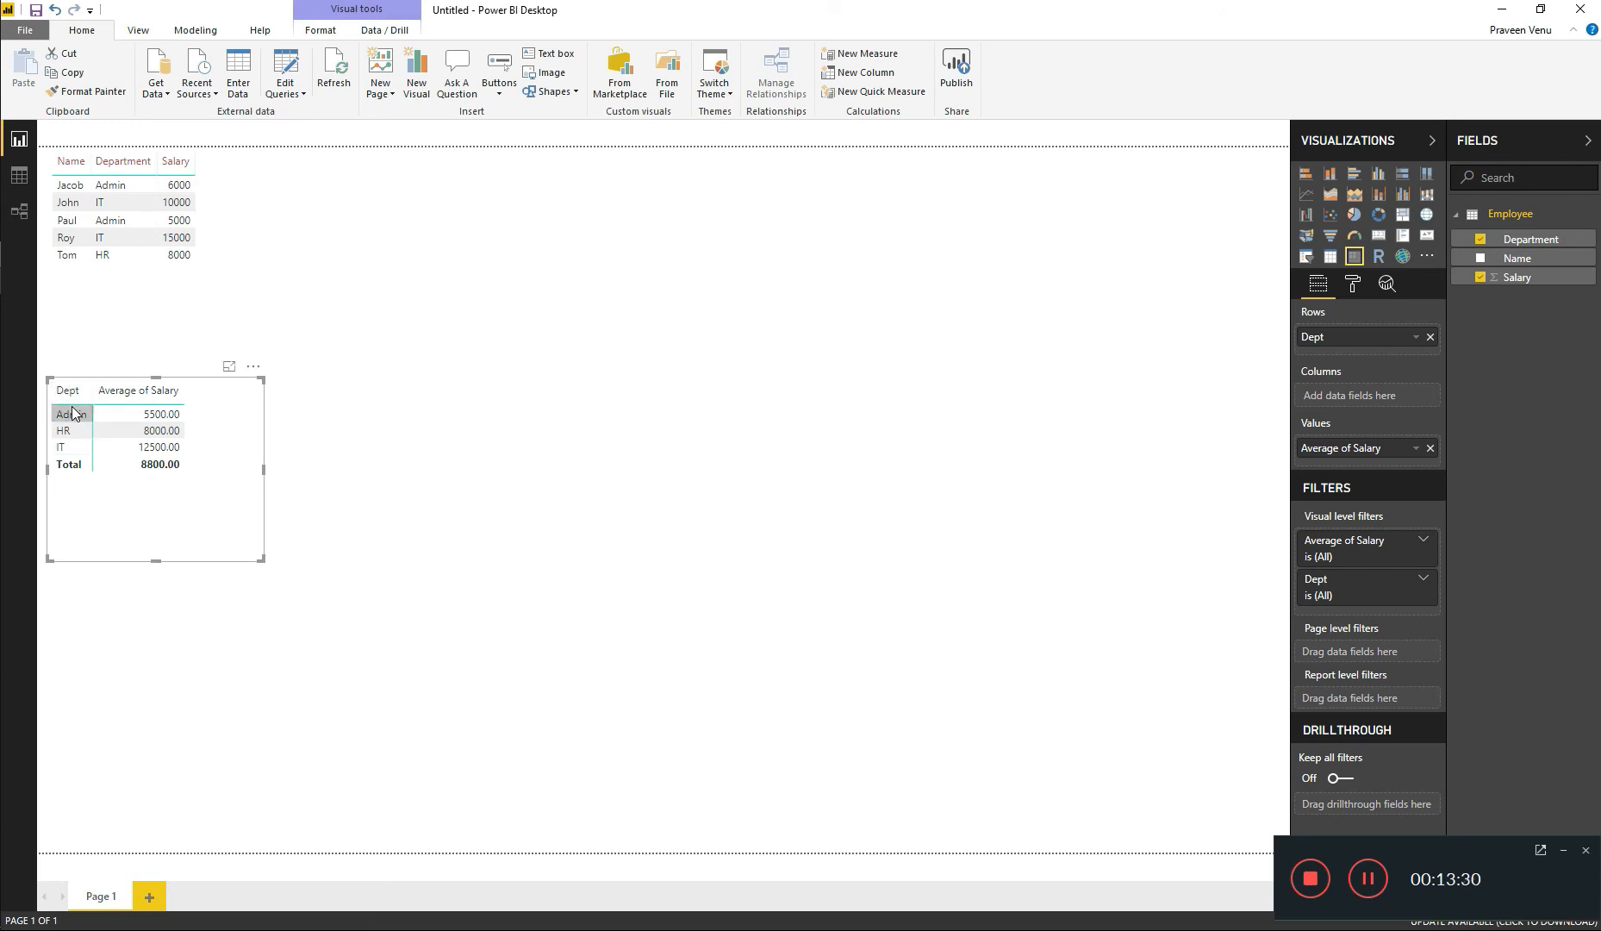
# Step: Rename the matrix's average salary value field as Avg Salary
pyautogui.doubleClick(1338, 452)
pyautogui.click(1340, 448)
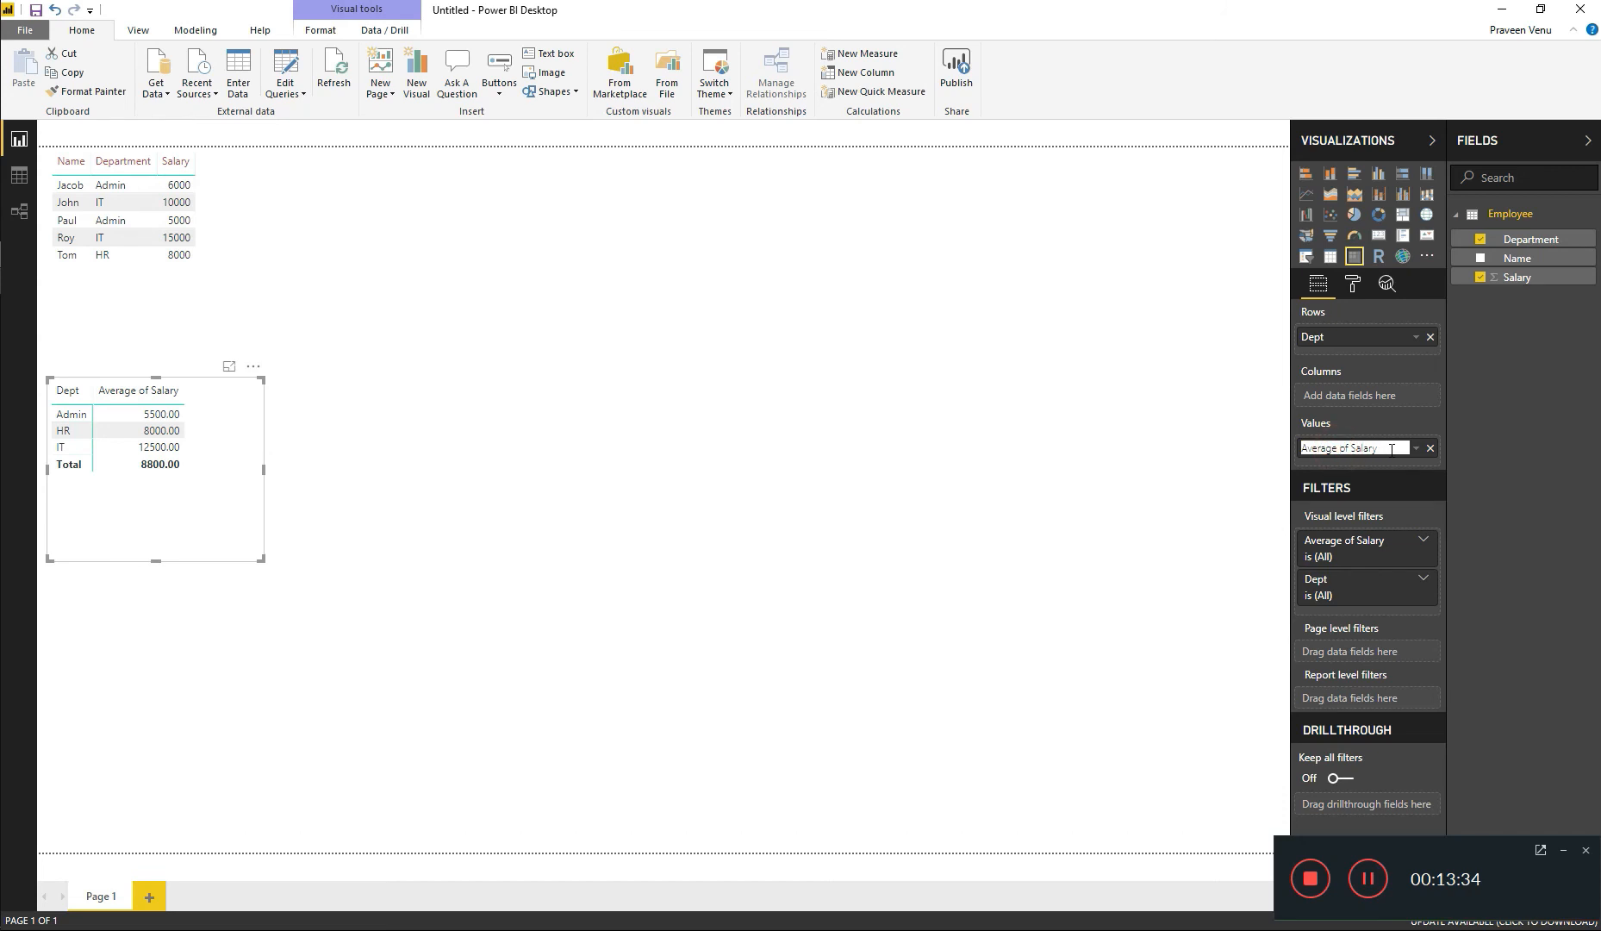
pyautogui.hotkey('shift', 'Home')
pyautogui.write('Avg')
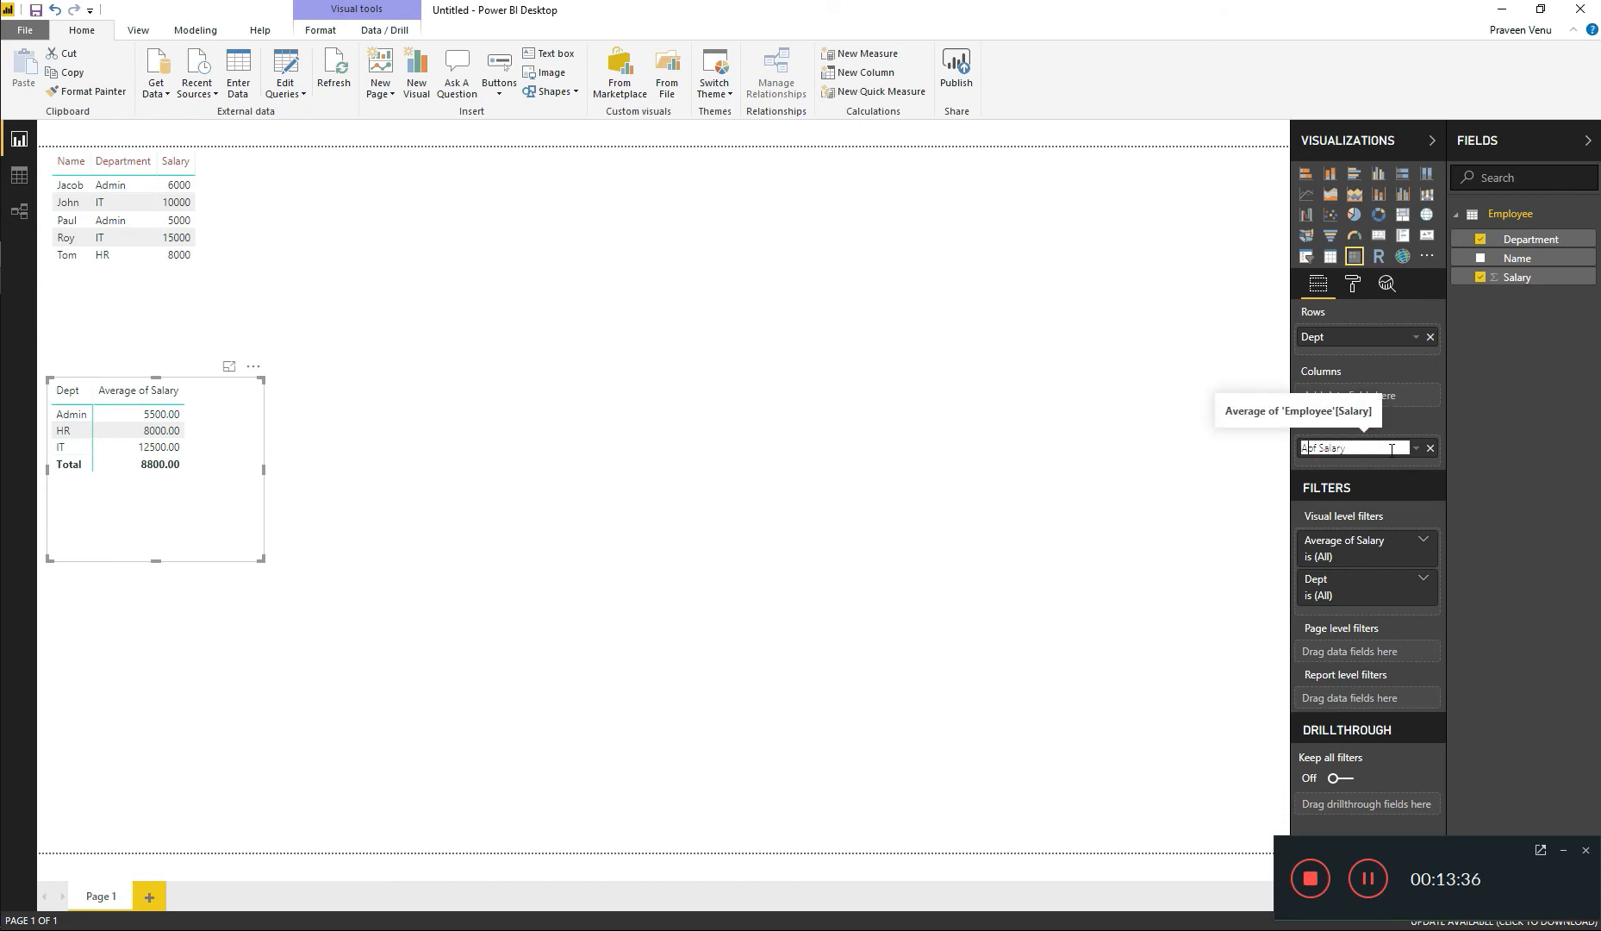
pyautogui.press('Delete')
pyautogui.press('Return')
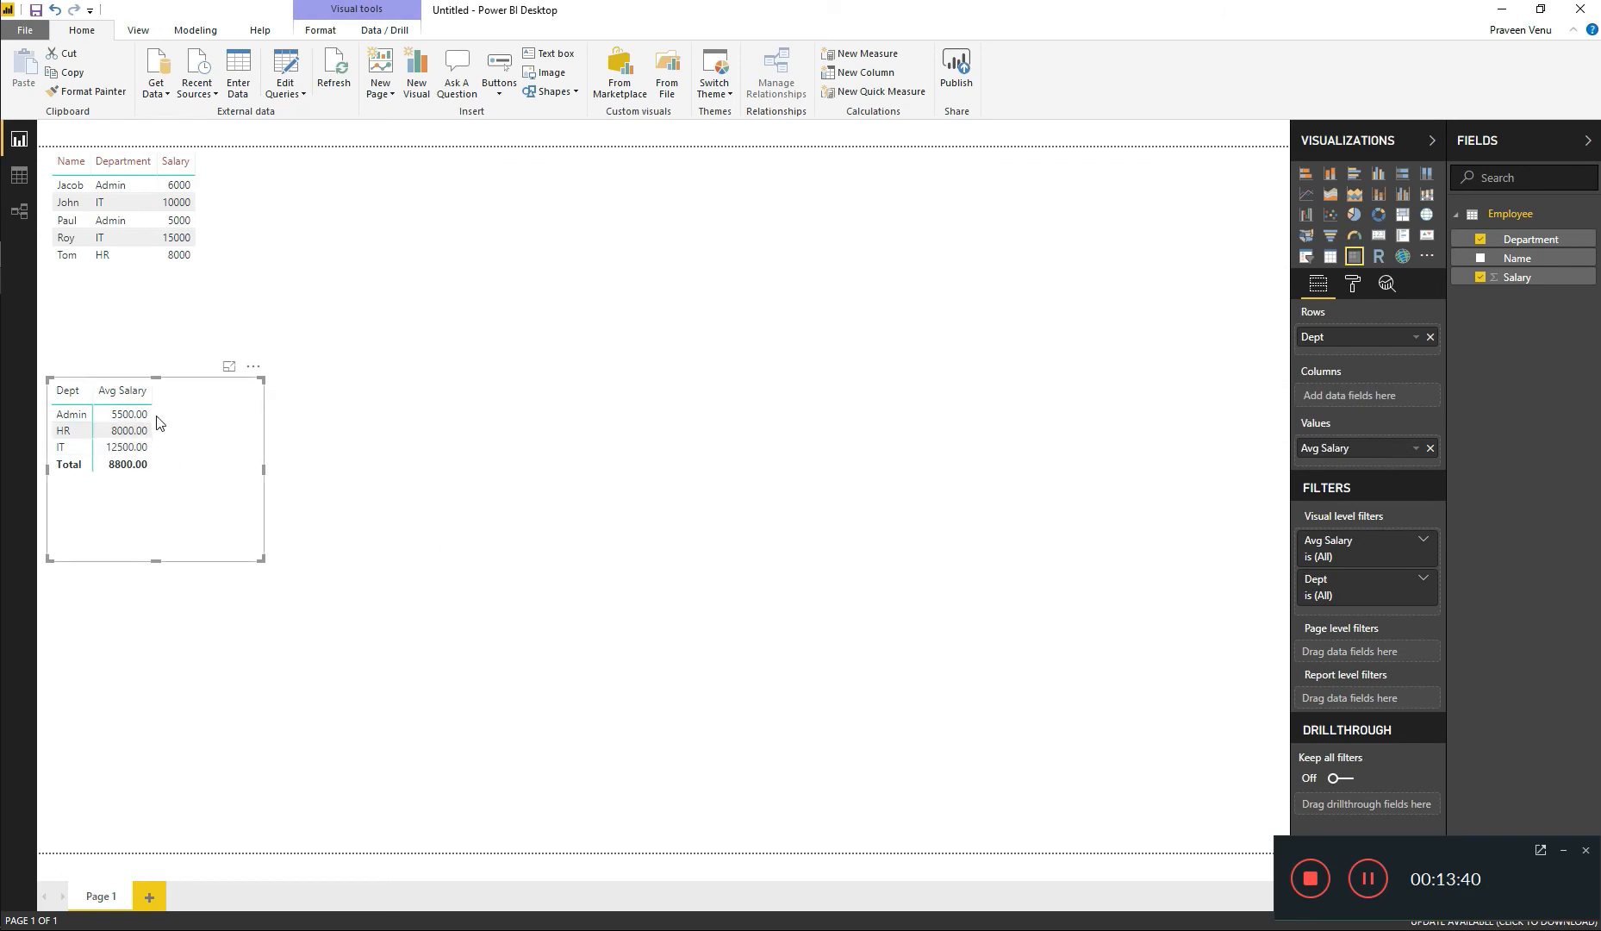
# Step: Move the matrix beside the employee table at the top of the page and shrink it around its data
pyautogui.click(195, 379)
pyautogui.click(396, 338)
pyautogui.click(195, 388)
pyautogui.click(190, 375)
pyautogui.click(201, 402)
pyautogui.moveTo(267, 357); pyautogui.dragTo(457, 147)
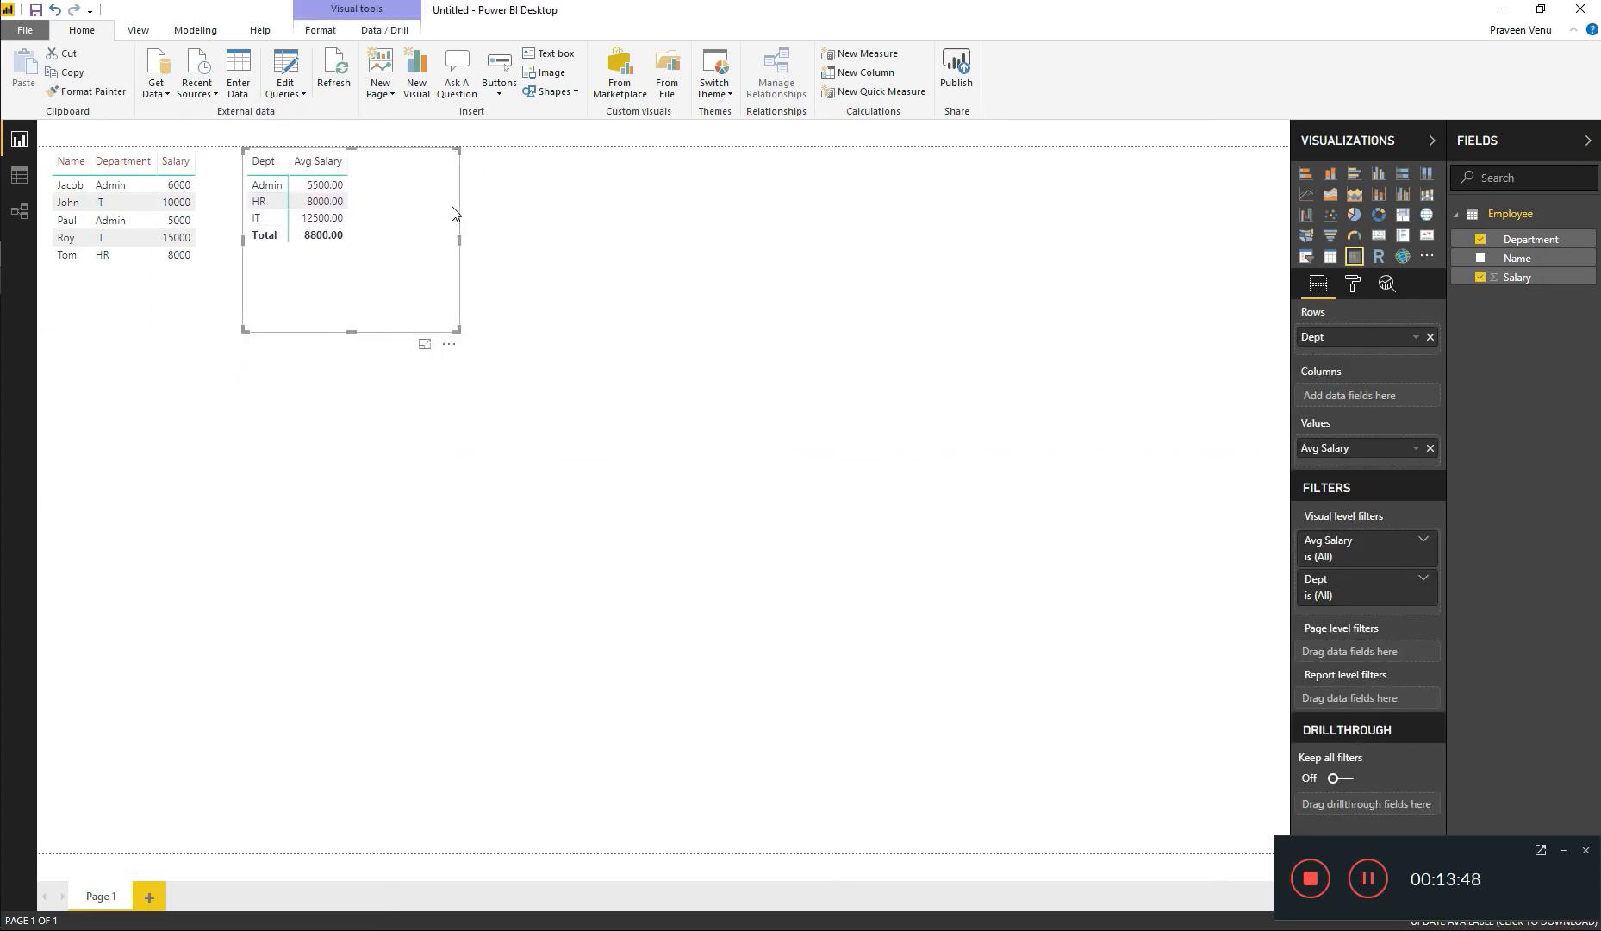
pyautogui.moveTo(456, 328); pyautogui.dragTo(446, 267)
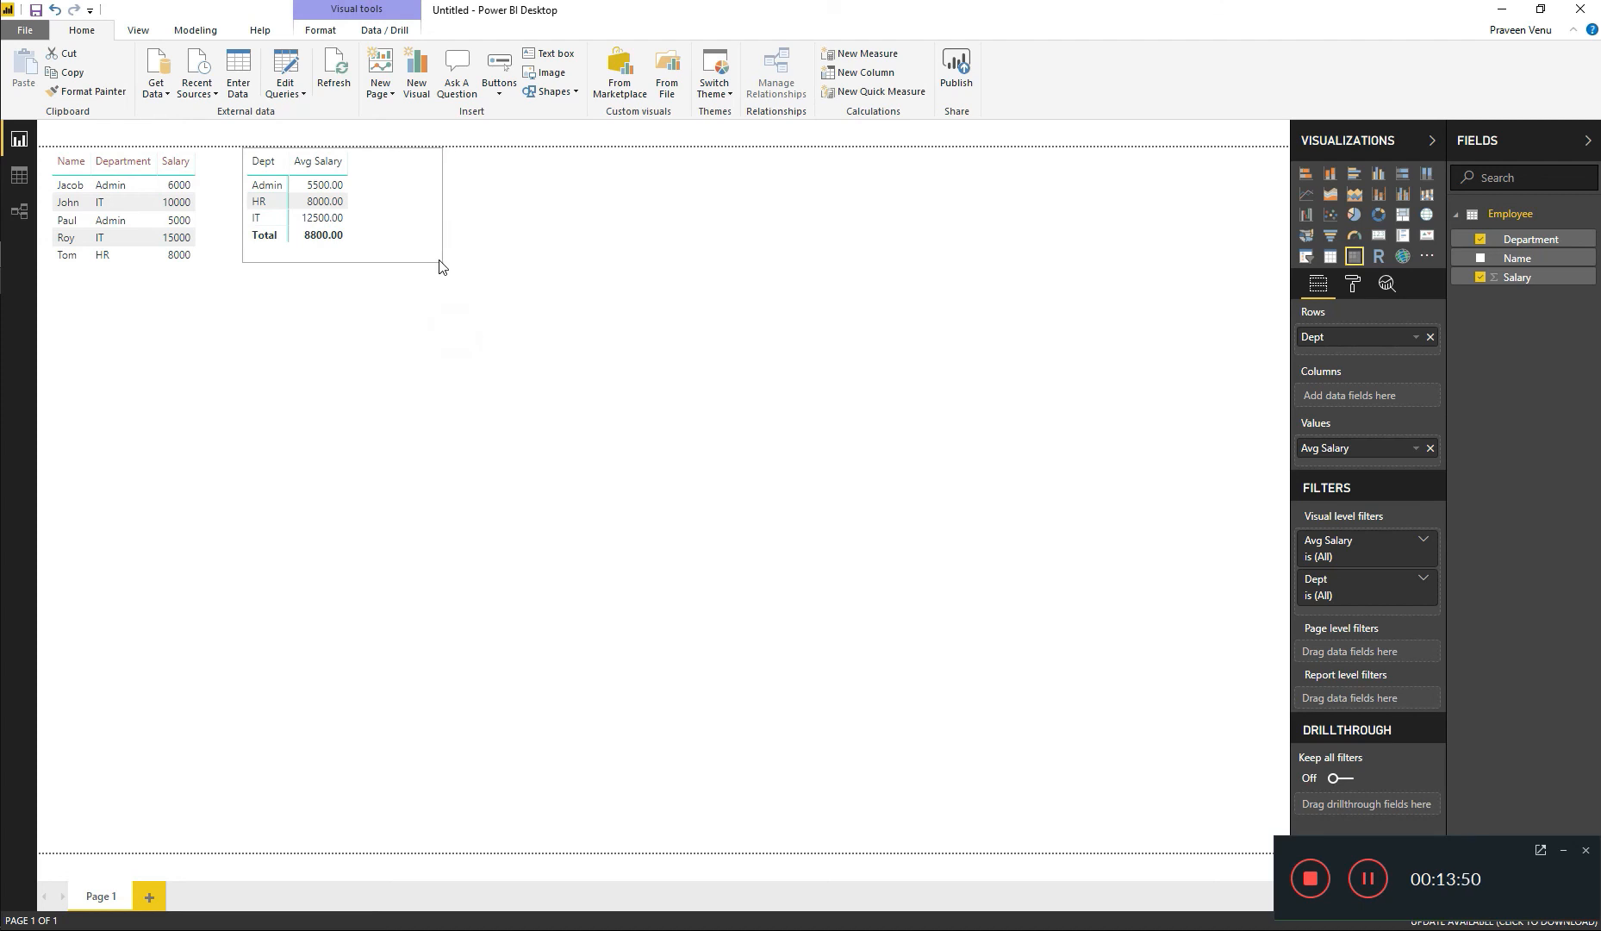
pyautogui.click(506, 343)
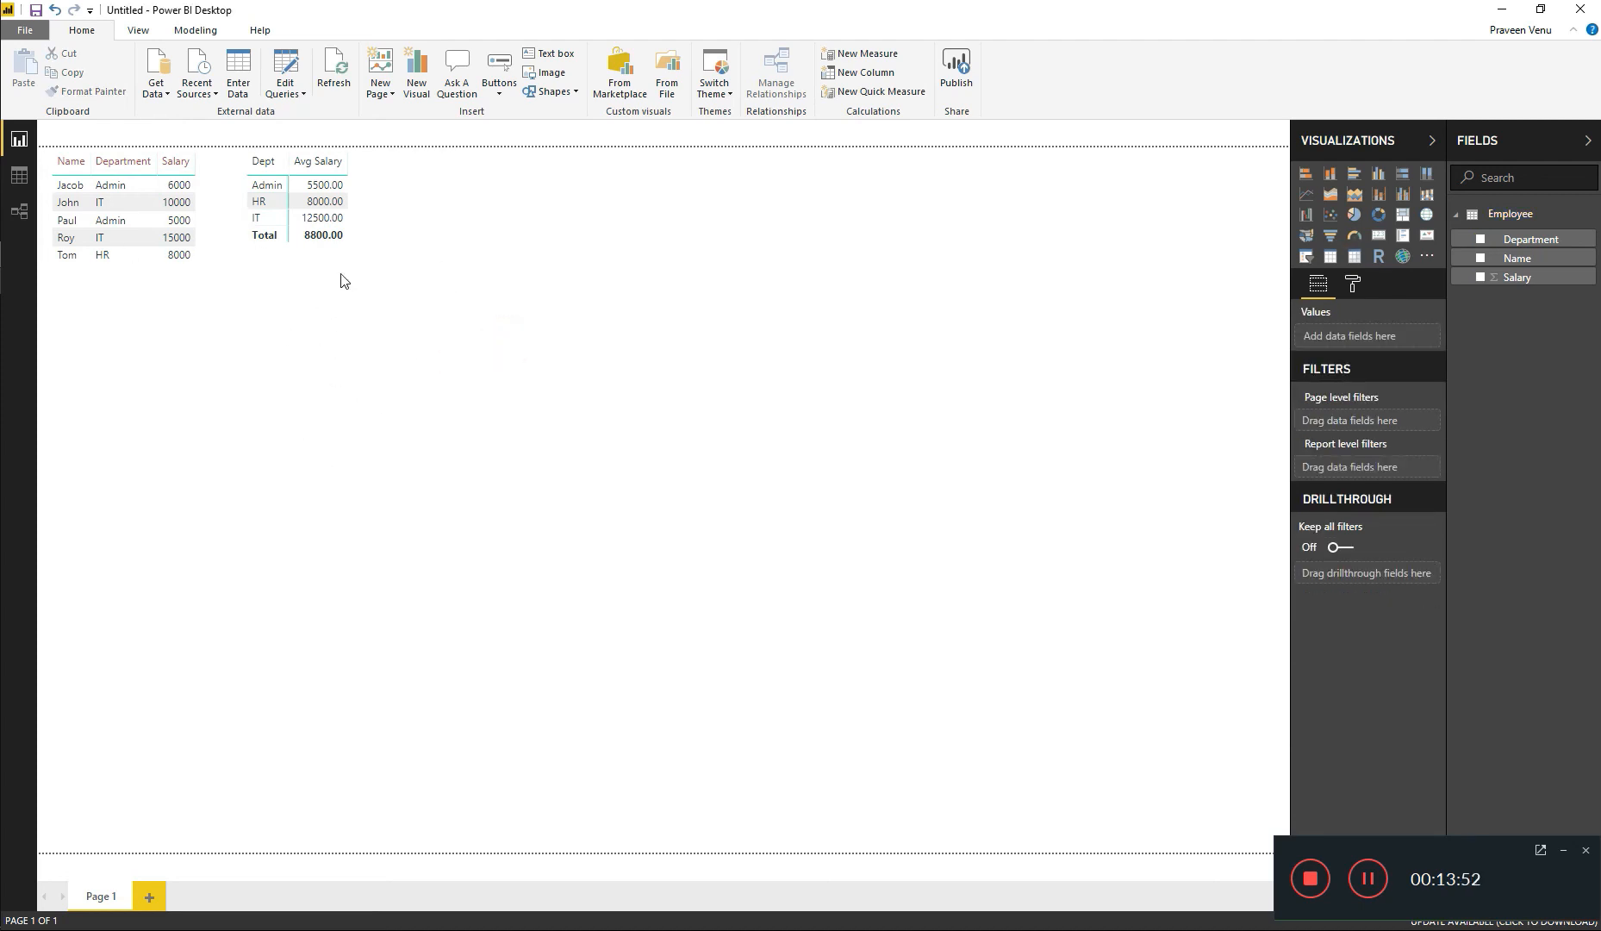
# Step: Turn off the row subtotals of the matrix visual in its format settings
pyautogui.click(366, 247)
pyautogui.click(1351, 285)
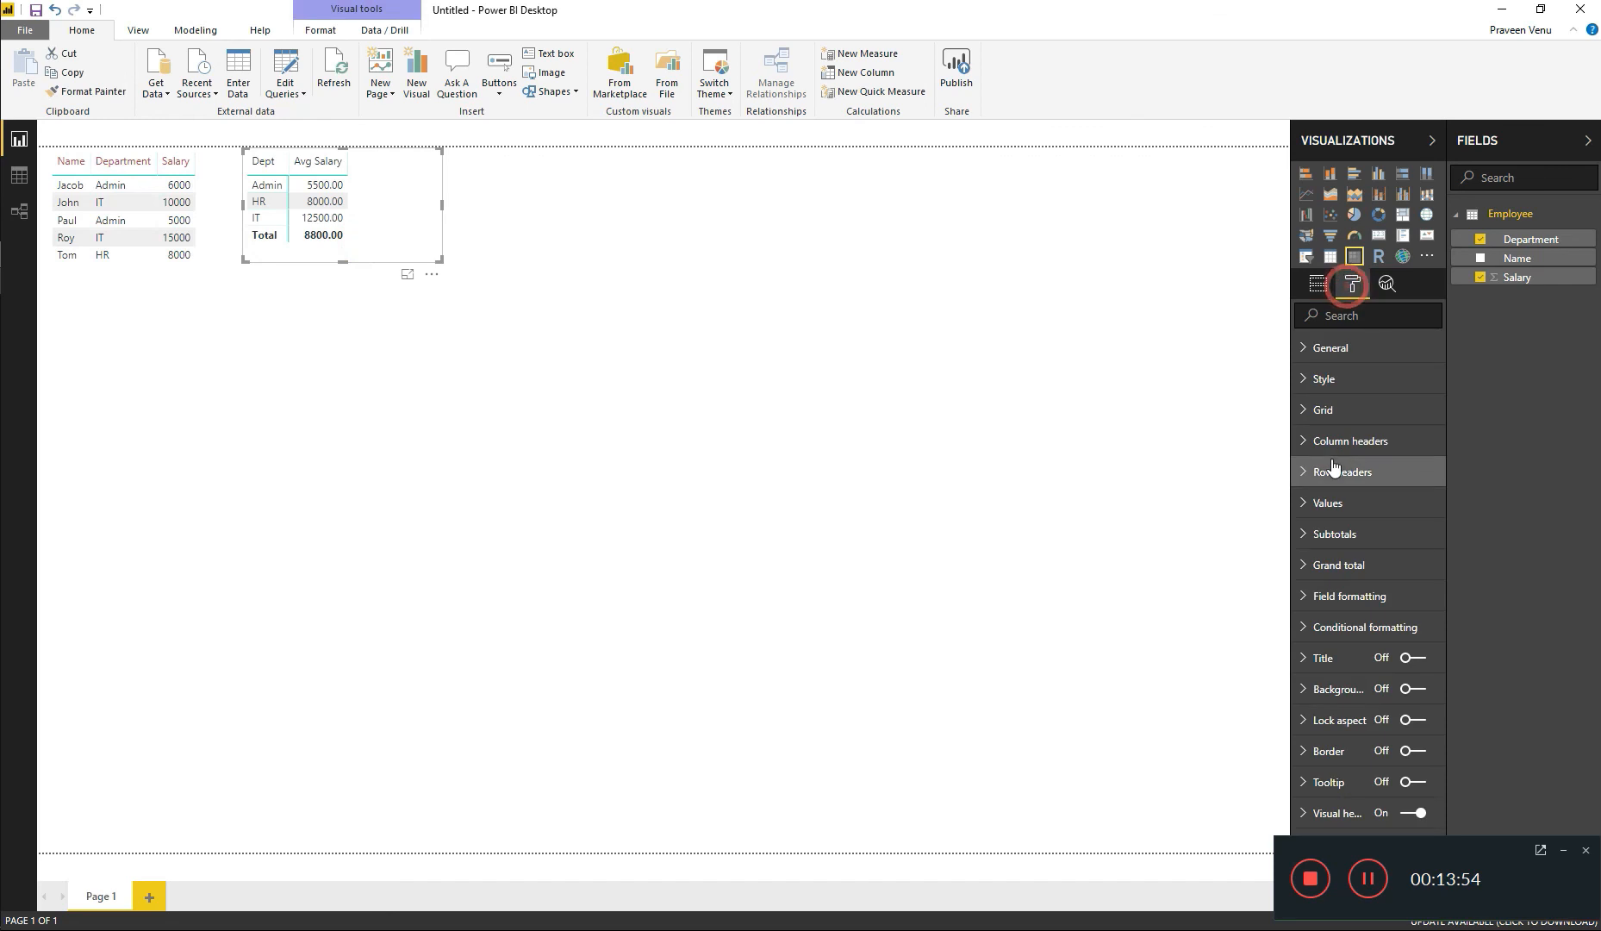
pyautogui.click(1304, 569)
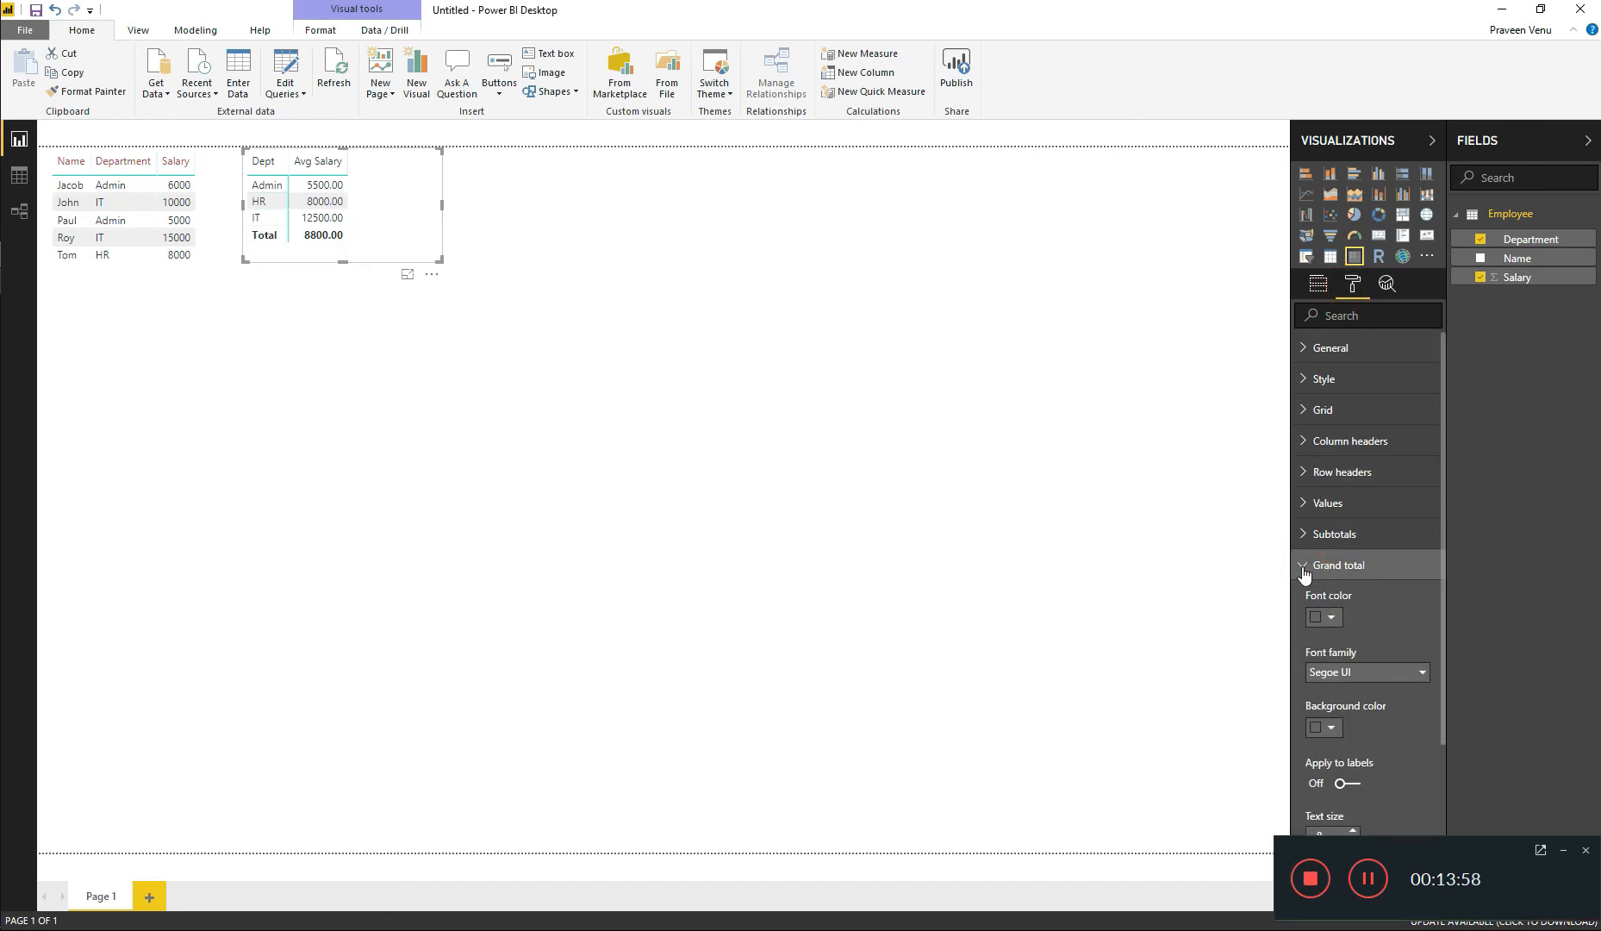
pyautogui.click(1305, 568)
pyautogui.click(1304, 534)
pyautogui.click(1348, 585)
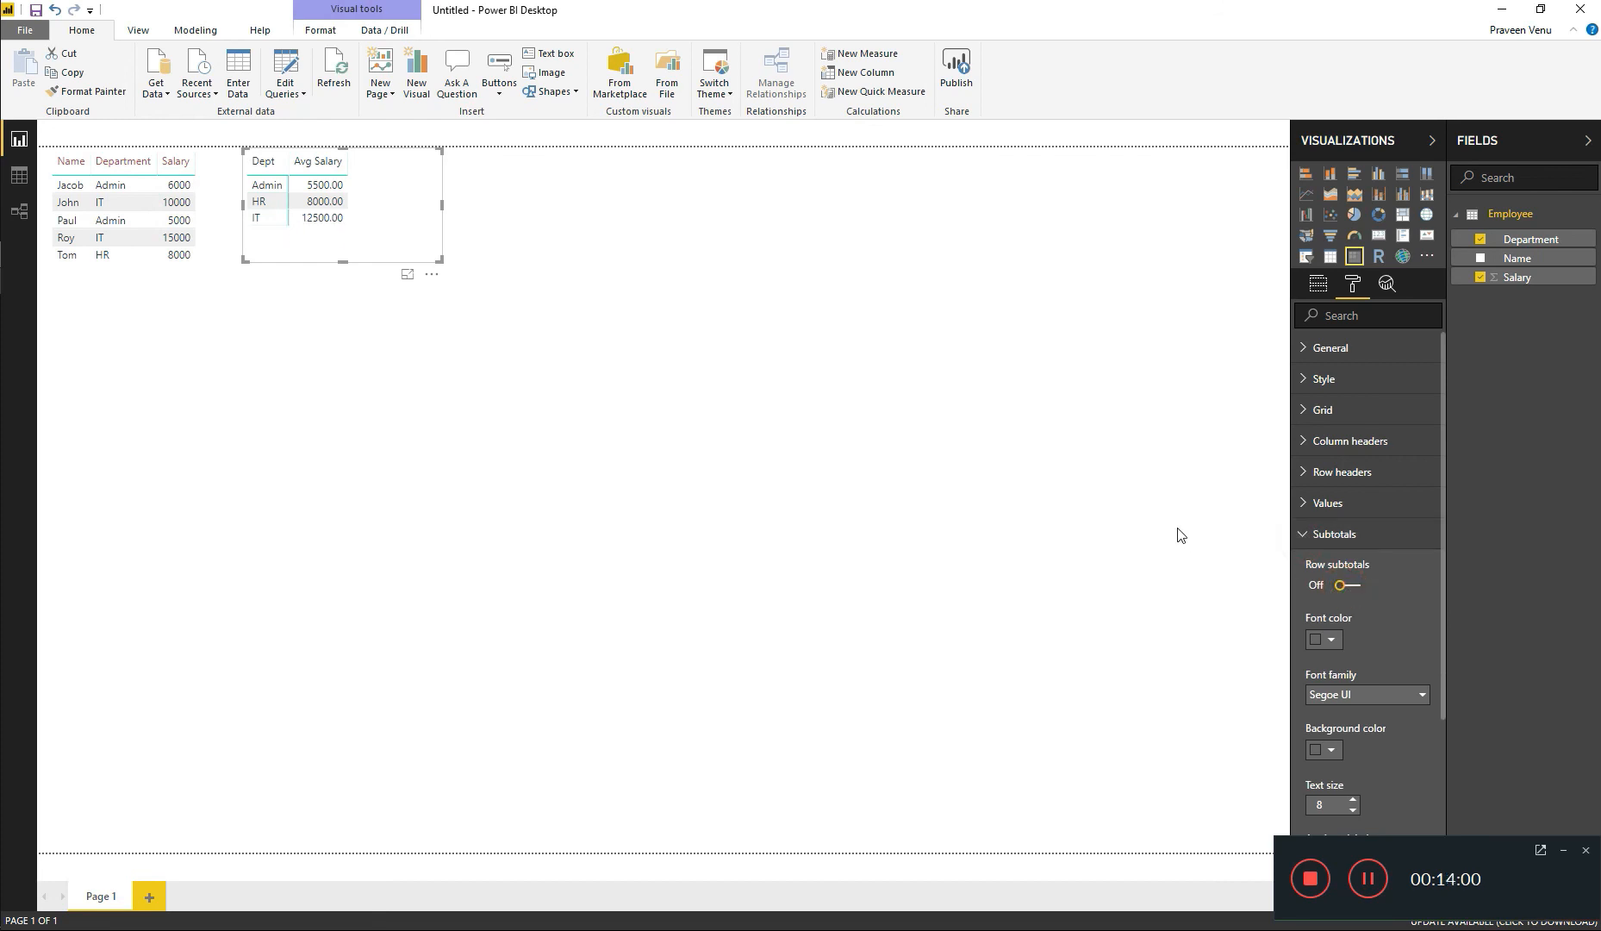
pyautogui.click(666, 386)
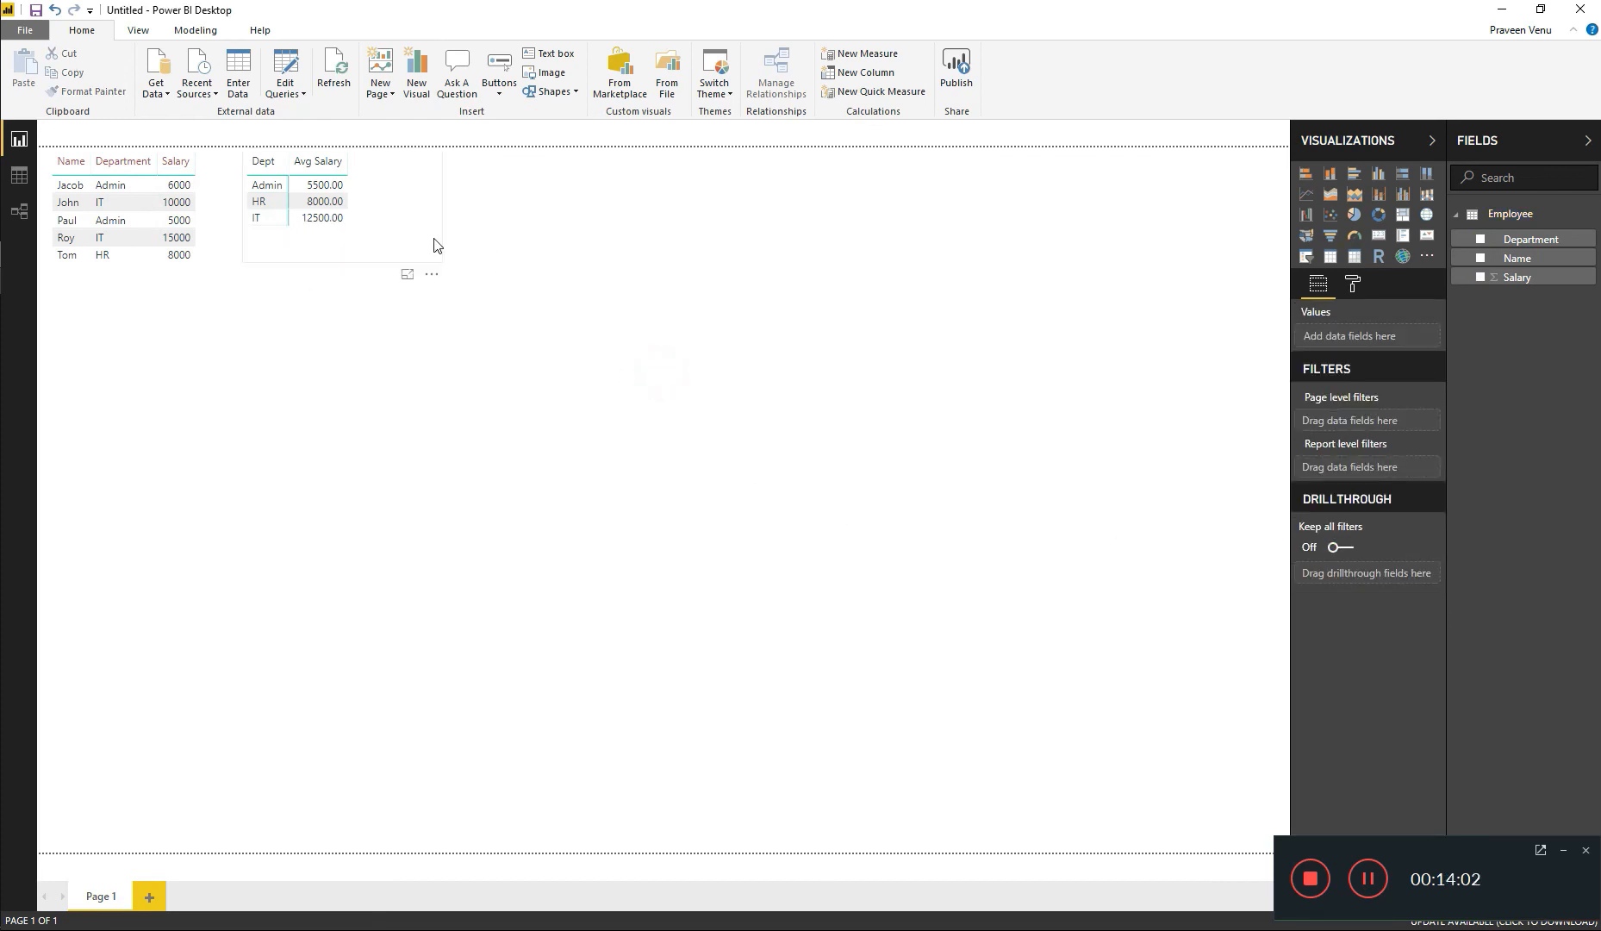